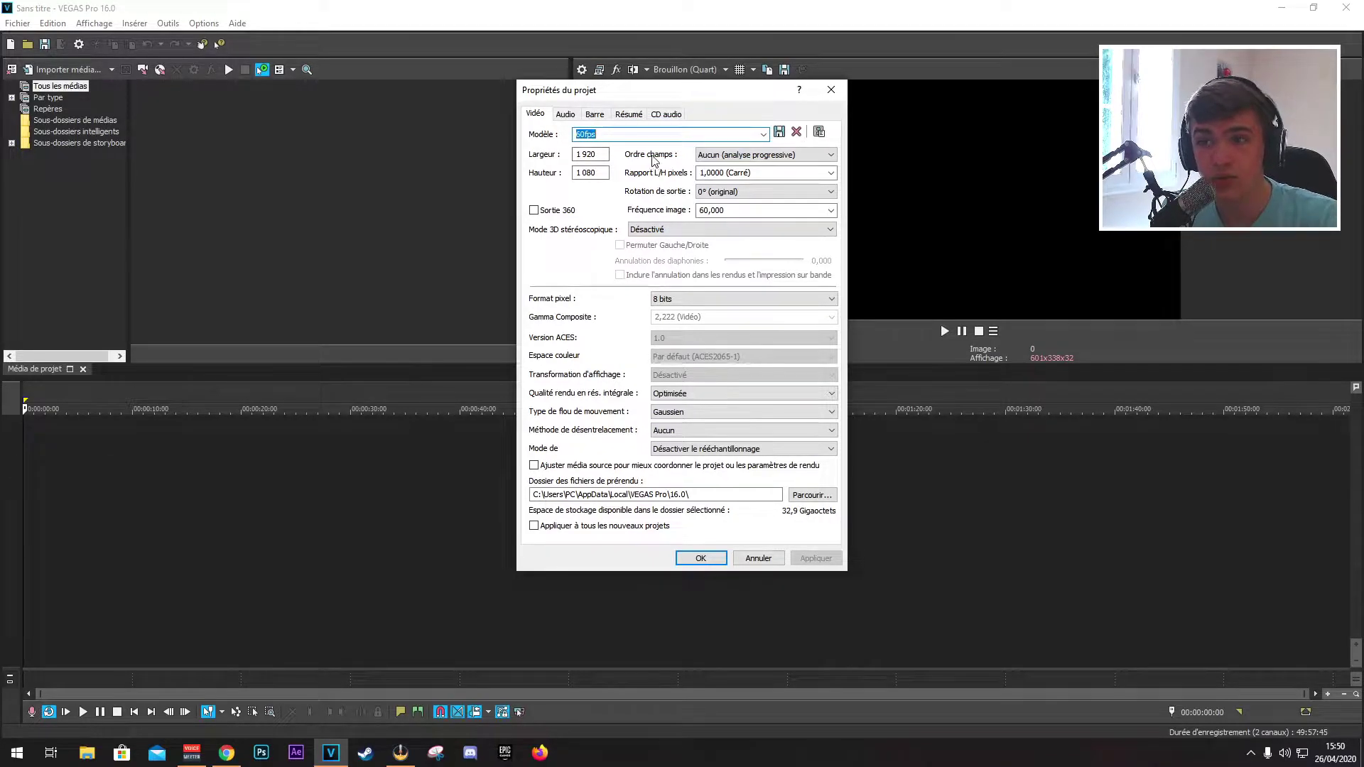
Load the HDV 1080-24p (1440x1080; 23,976 ips) project template and set its width to 1920
{"action": "left_click", "coordinate": [762, 134]}
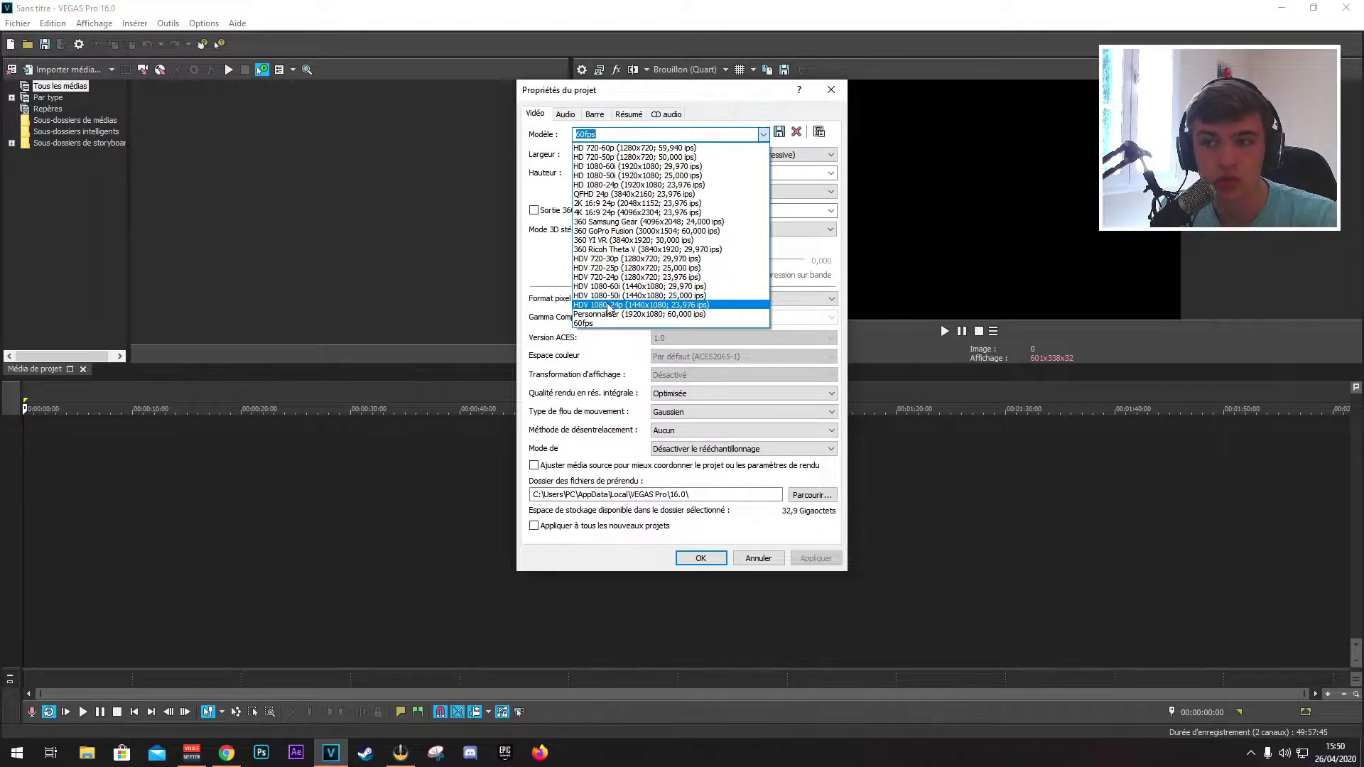
{"action": "left_click", "coordinate": [608, 306]}
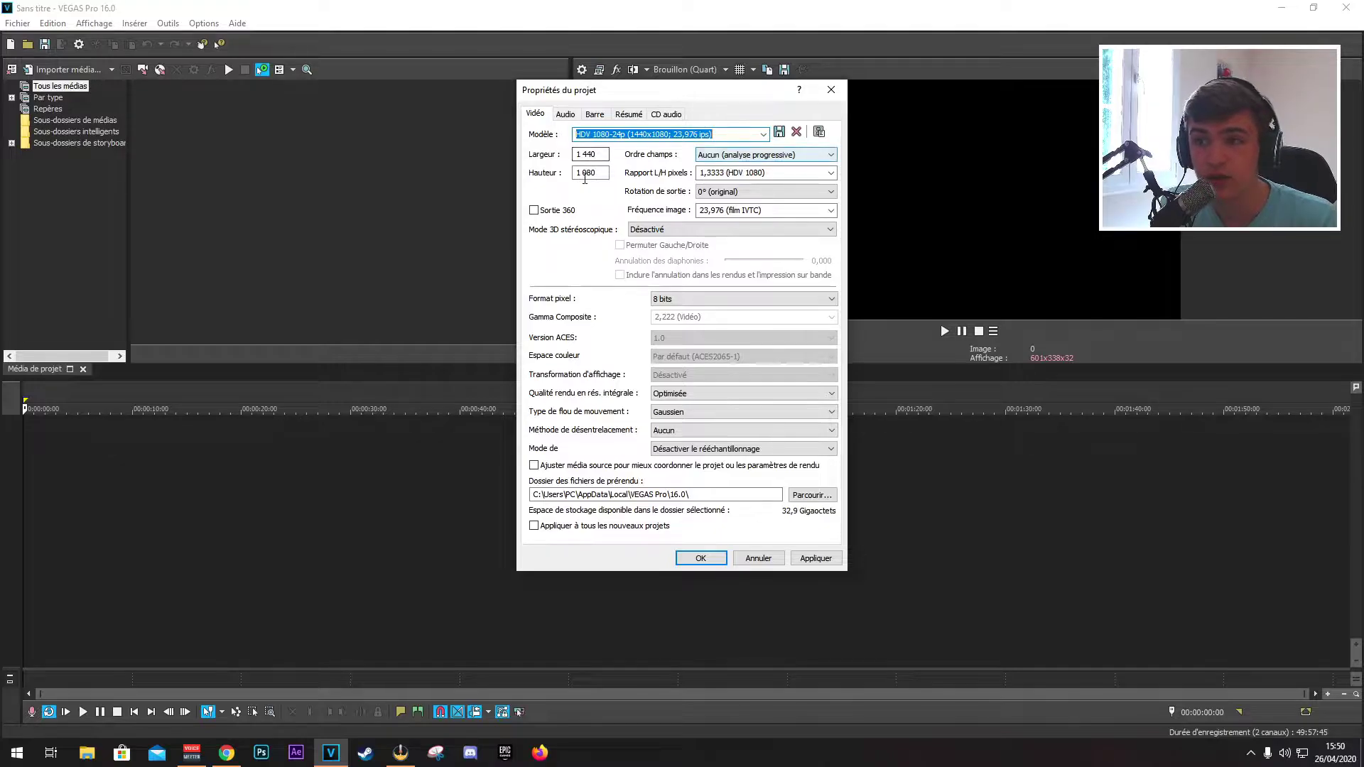
{"action": "left_click_drag", "start_coordinate": [593, 158], "coordinate": [531, 159]}
{"action": "type", "text": "1920"}
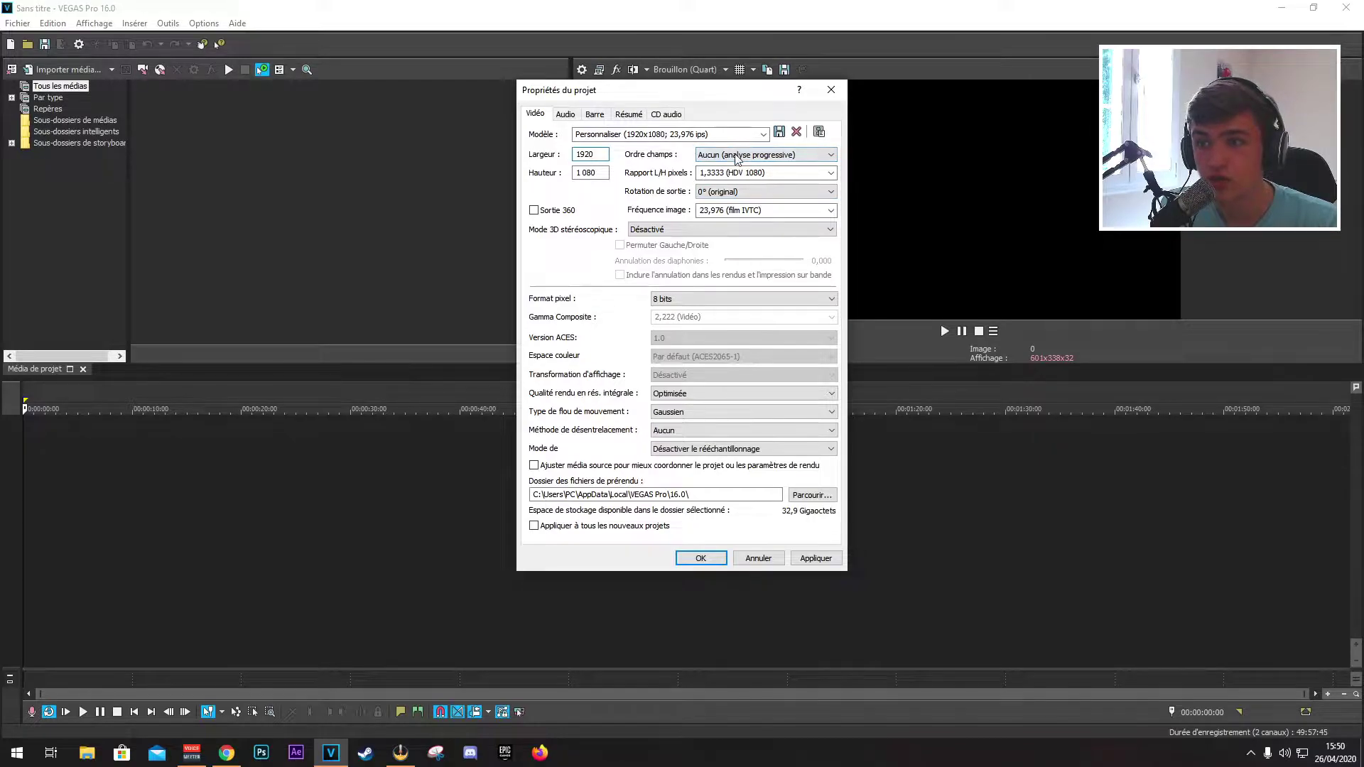
Set the pixel aspect ratio to 1,0000 (Carré) and the frame rate to 59,940 (double NTSC), keeping the 8 bits pixel format
{"action": "left_click", "coordinate": [831, 174]}
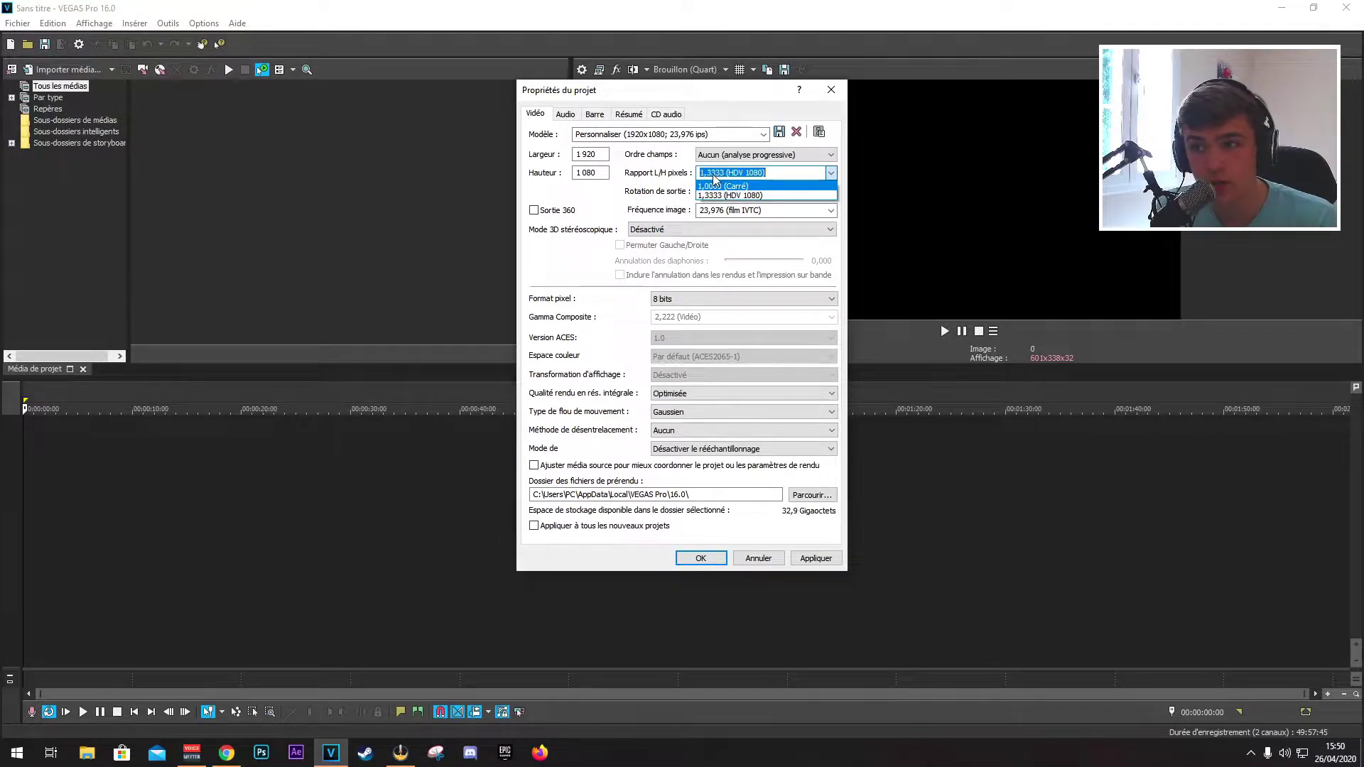
{"action": "left_click", "coordinate": [750, 186]}
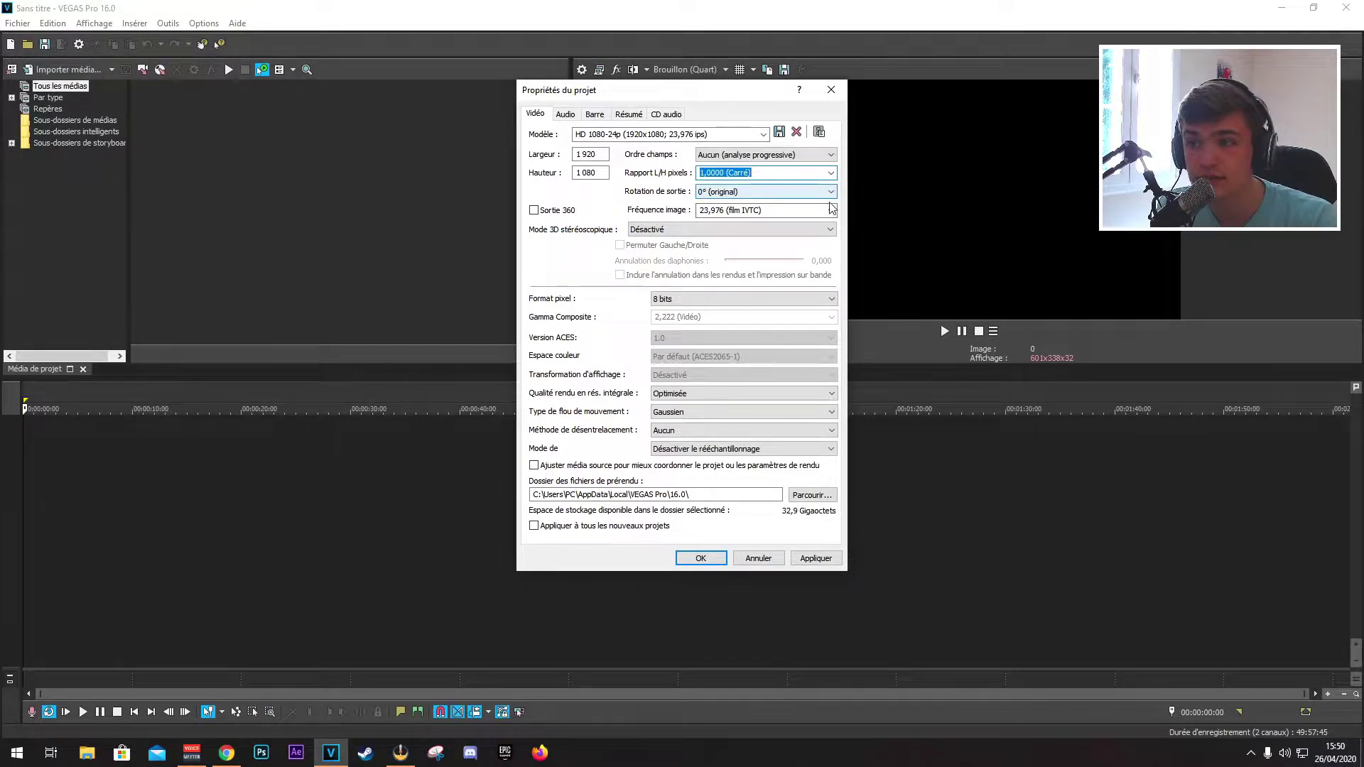
{"action": "left_click", "coordinate": [830, 210]}
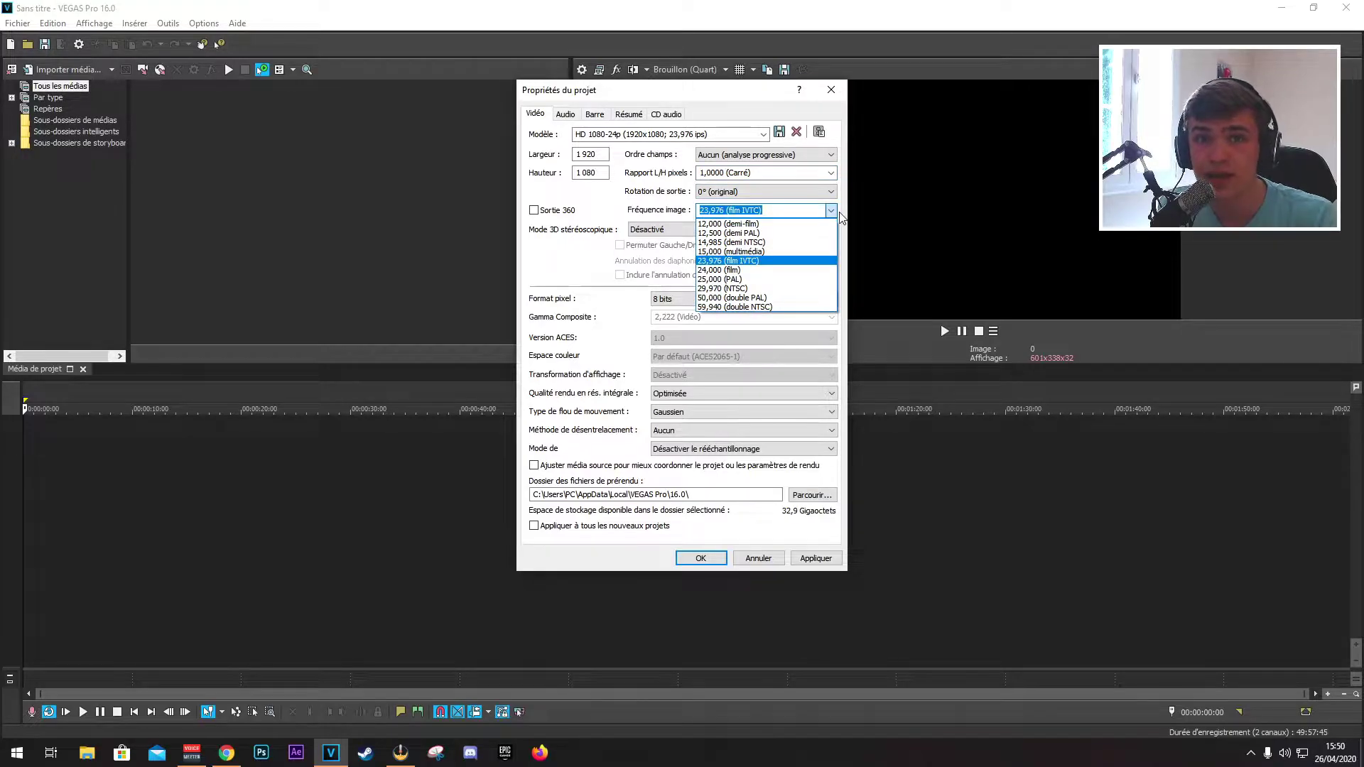
{"action": "left_click", "coordinate": [739, 307]}
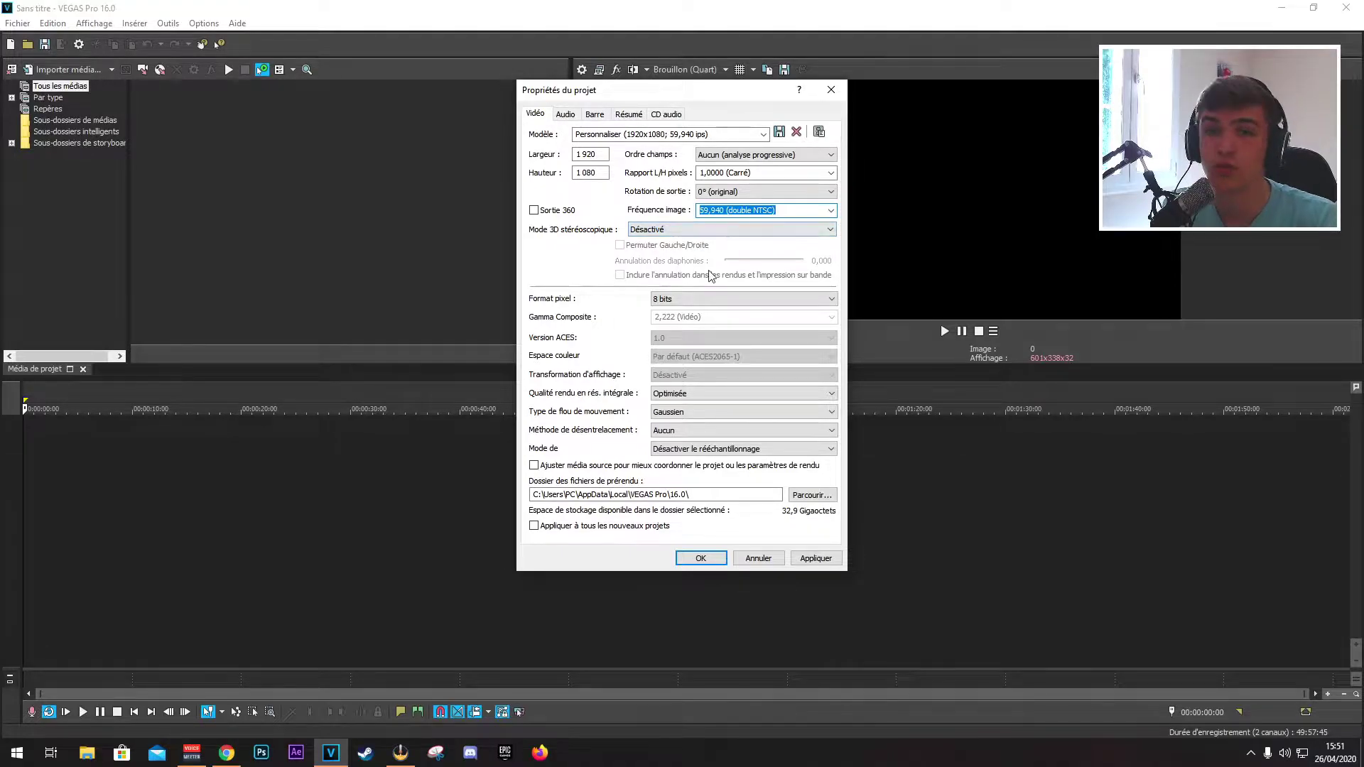
{"action": "left_click", "coordinate": [700, 298]}
{"action": "left_click", "coordinate": [708, 296]}
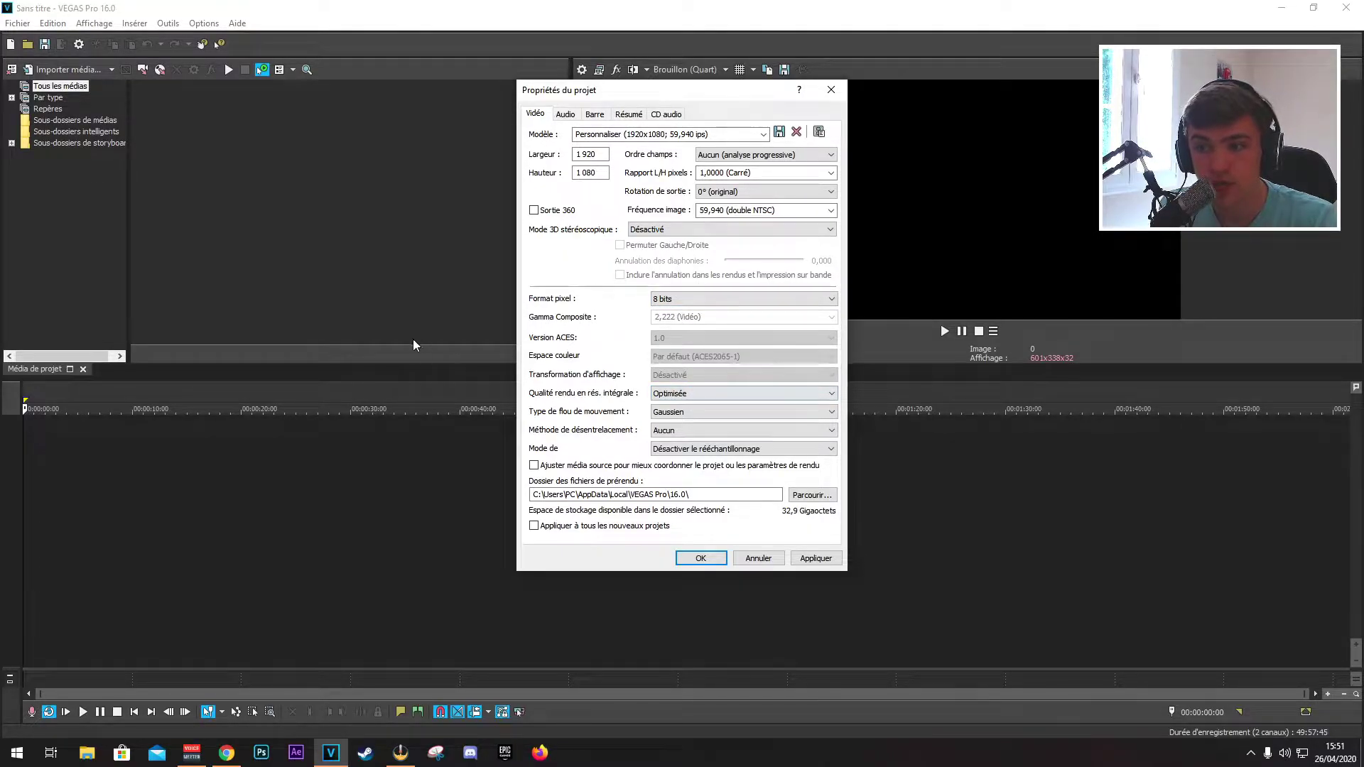
Set the project's full-resolution rendering quality to Optimisée
{"action": "left_click", "coordinate": [688, 395]}
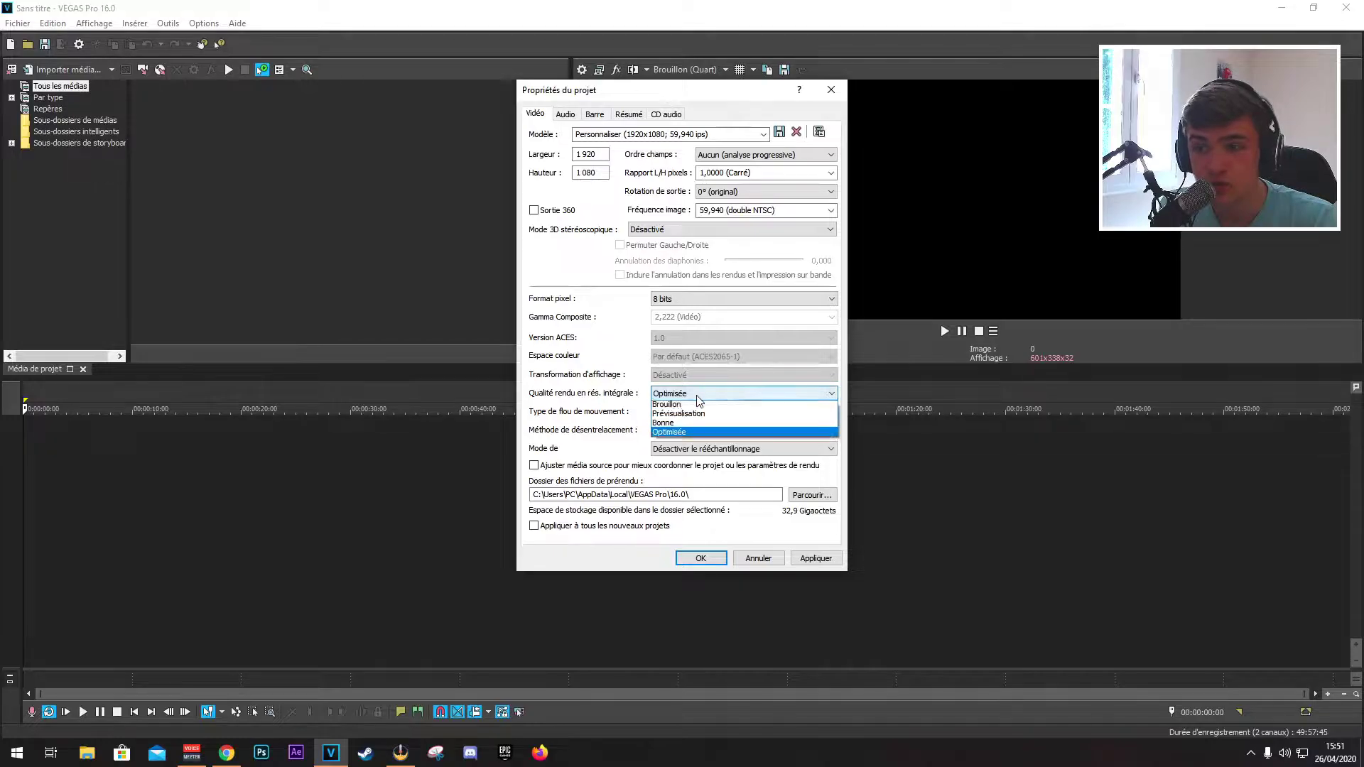
{"action": "left_click", "coordinate": [685, 425]}
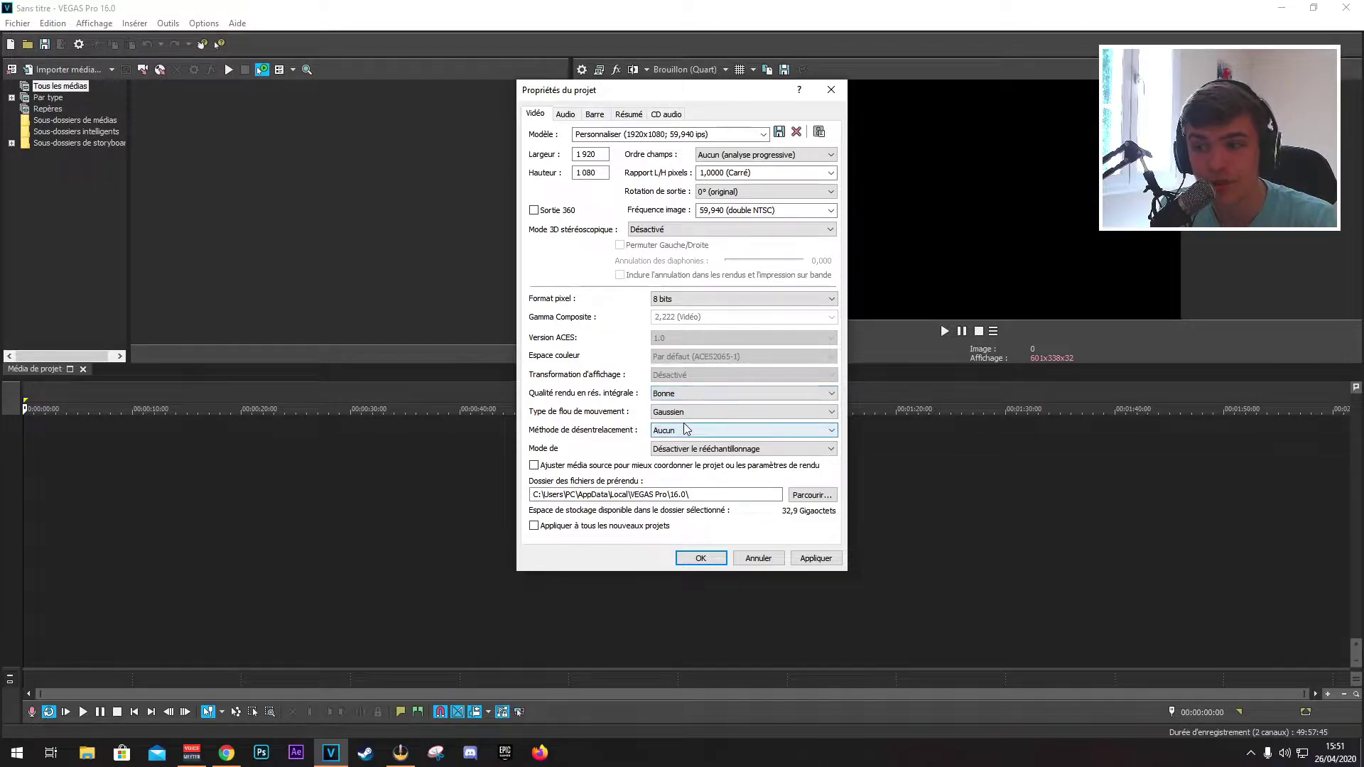
{"action": "left_click", "coordinate": [700, 395]}
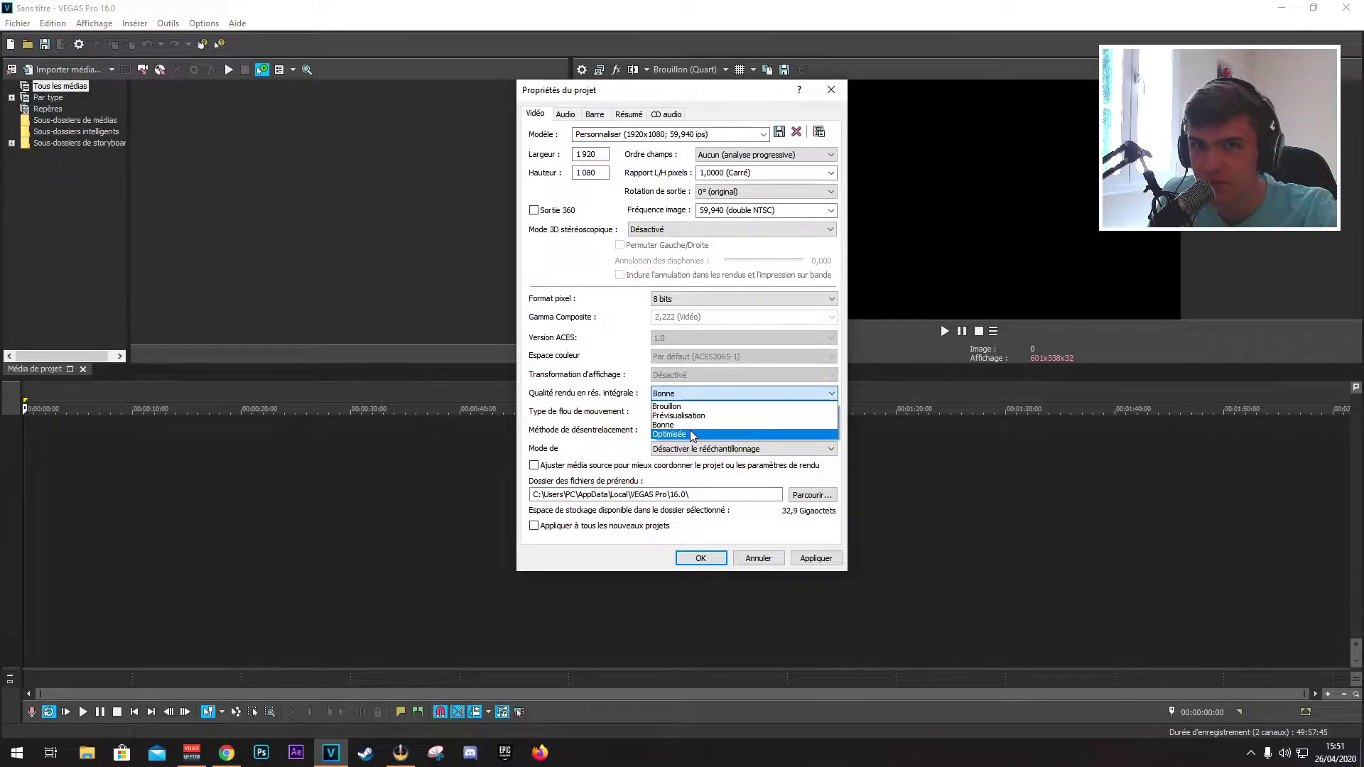
{"action": "left_click", "coordinate": [690, 435]}
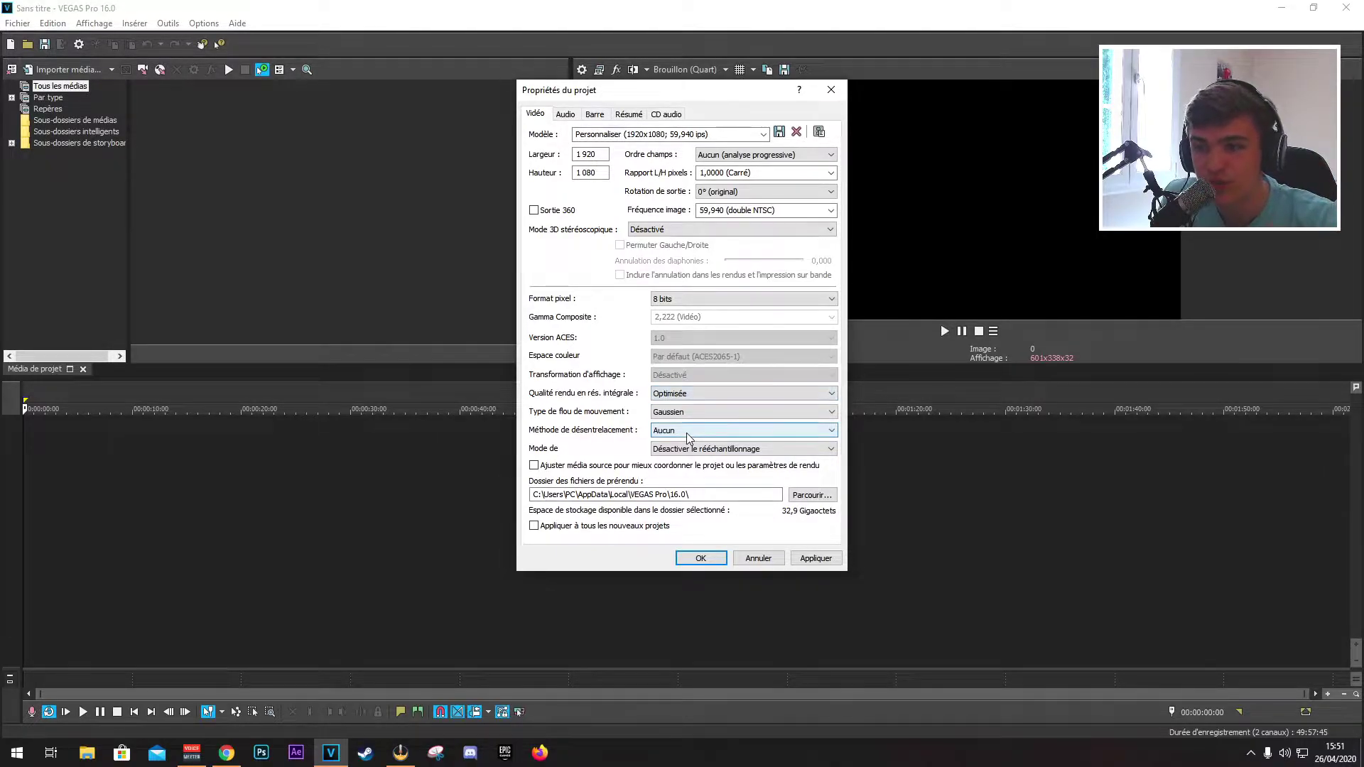
Set the motion blur type to Gaussien and the deinterlacing method to Aucun
{"action": "left_click", "coordinate": [700, 413]}
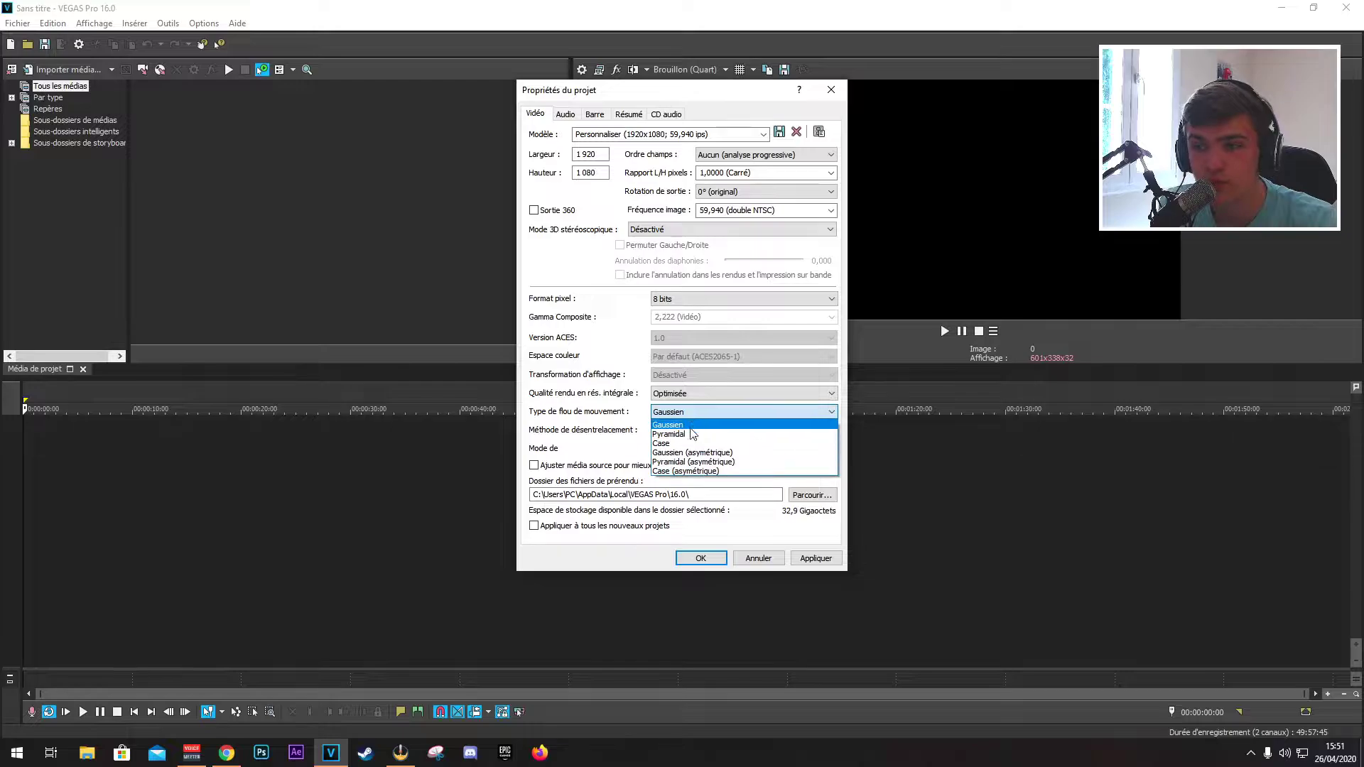
{"action": "left_click", "coordinate": [700, 426]}
{"action": "left_click", "coordinate": [700, 426]}
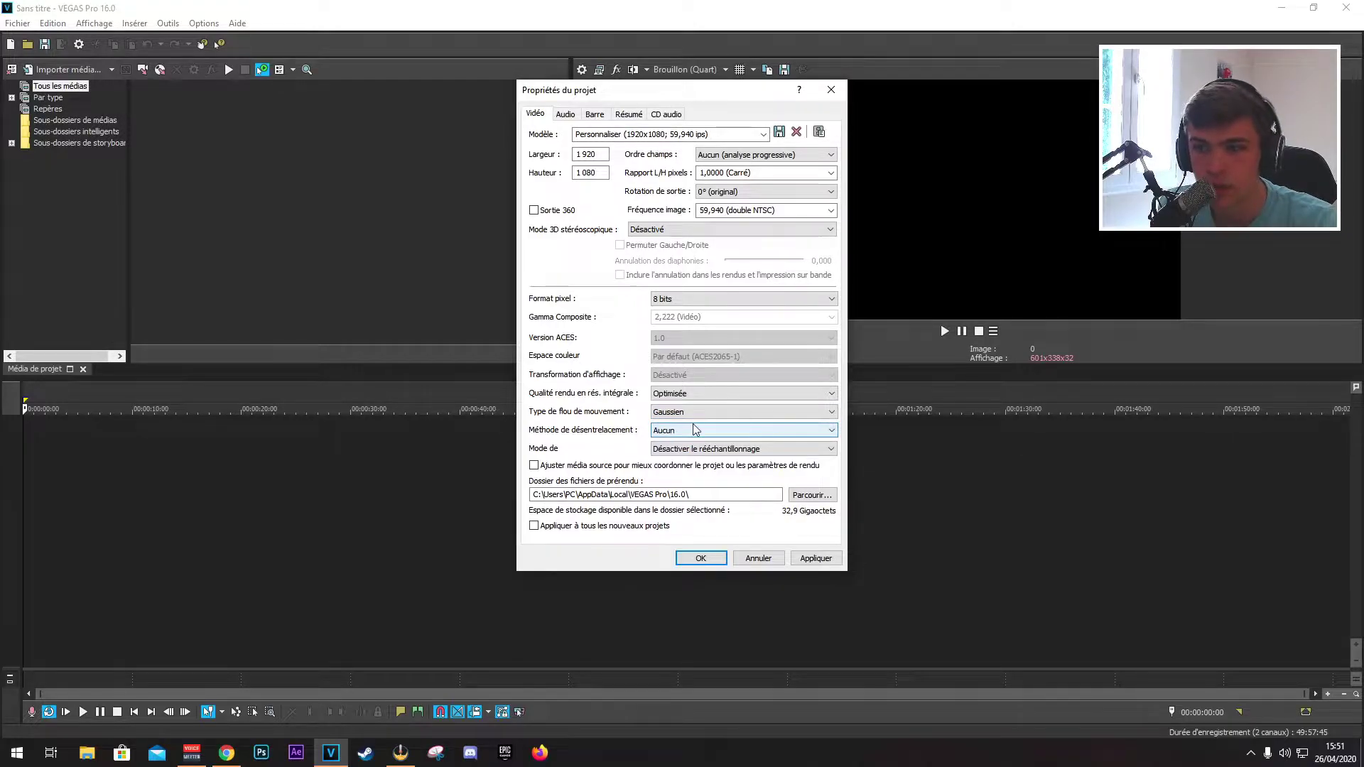
{"action": "left_click", "coordinate": [691, 434]}
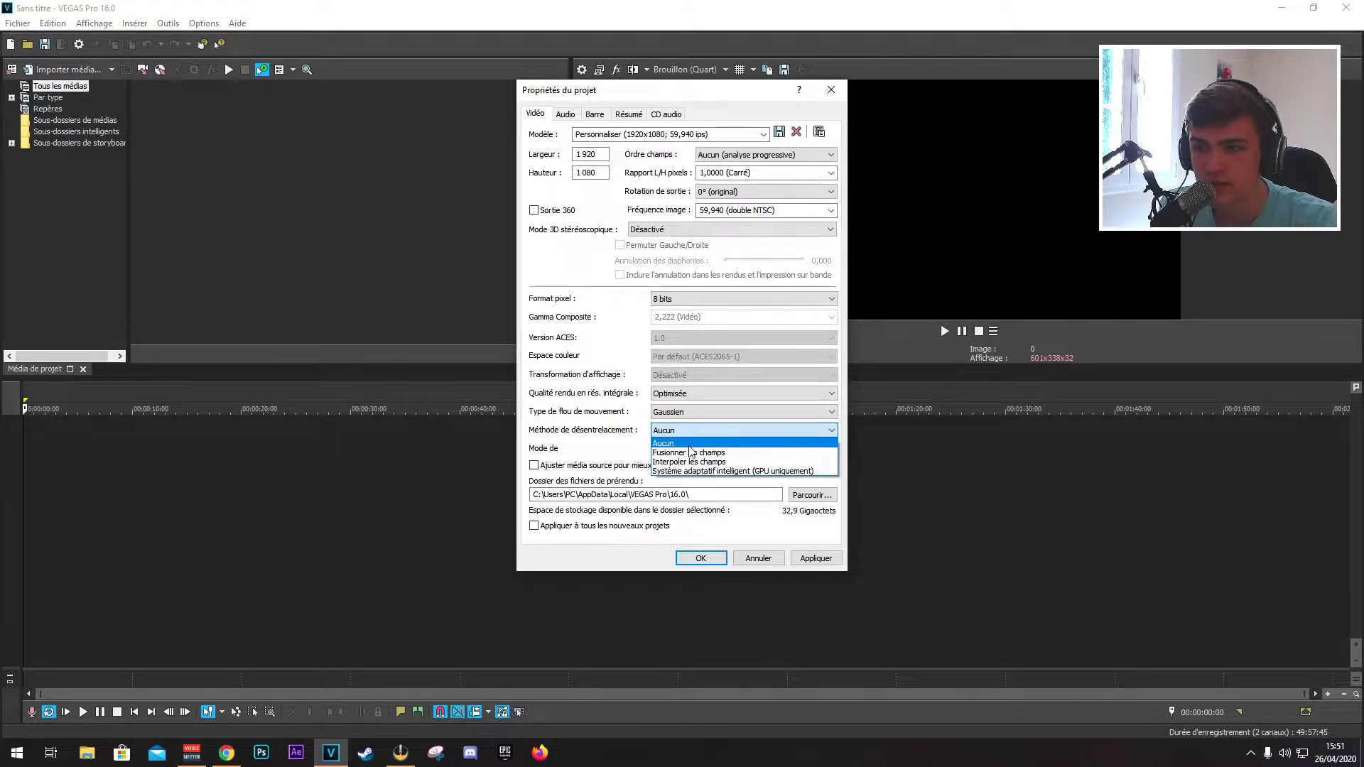
{"action": "left_click", "coordinate": [683, 445]}
{"action": "left_click", "coordinate": [689, 449]}
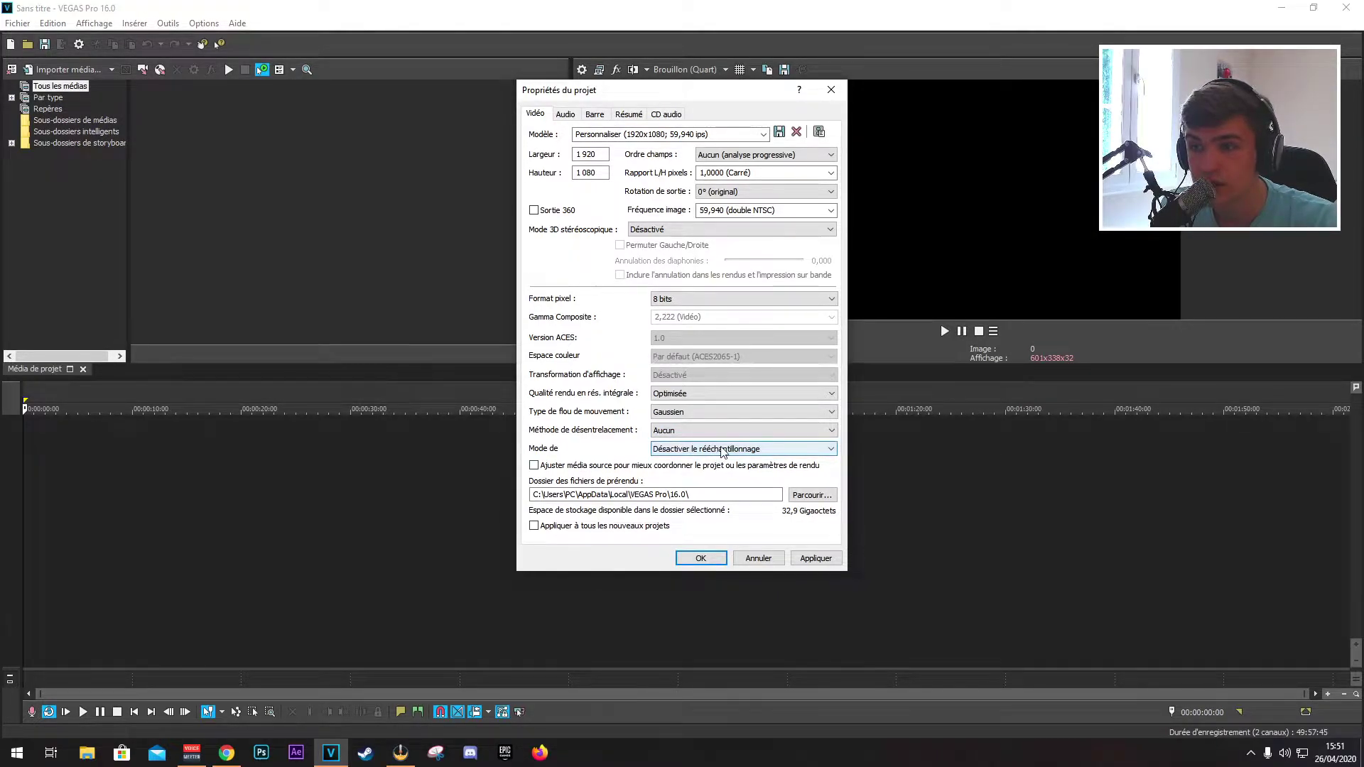
Load the saved 60fps template for the project's video properties
{"action": "left_click", "coordinate": [710, 135]}
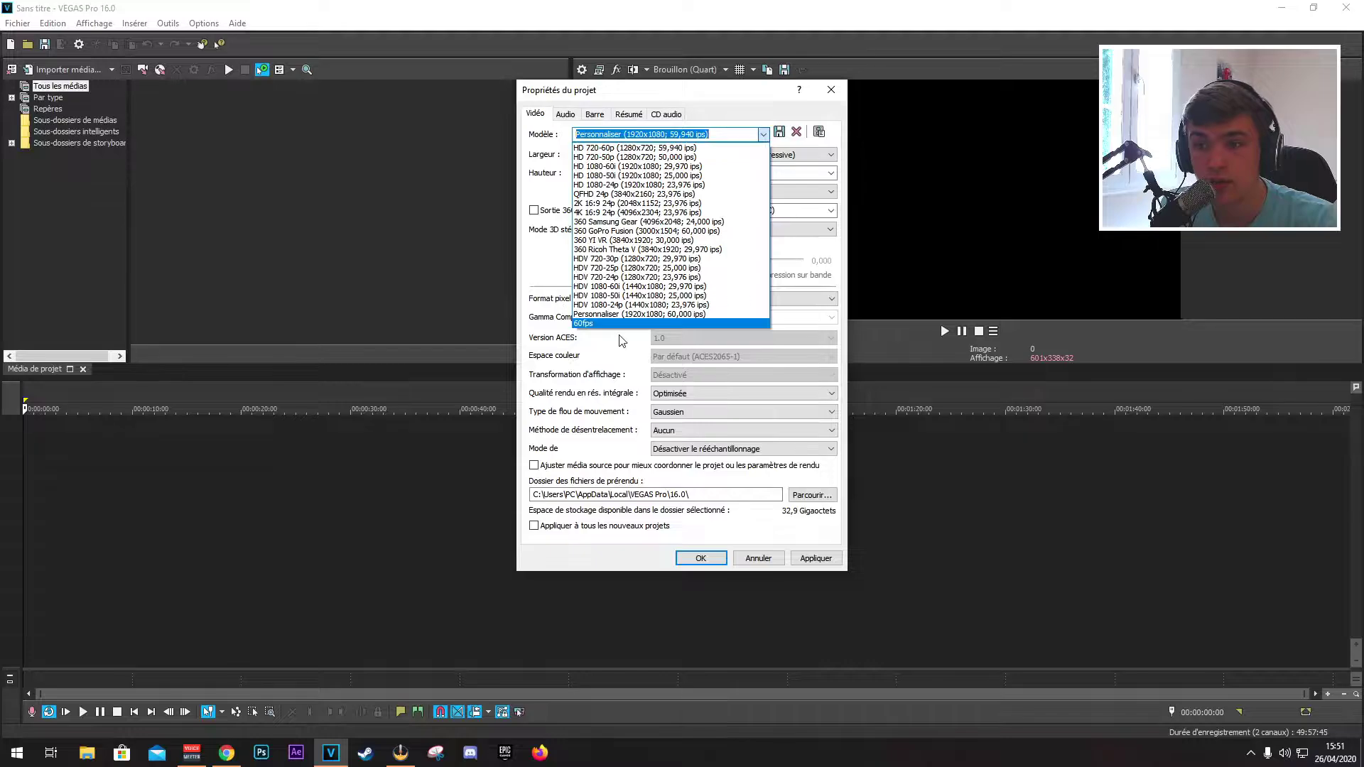
{"action": "left_click", "coordinate": [584, 325]}
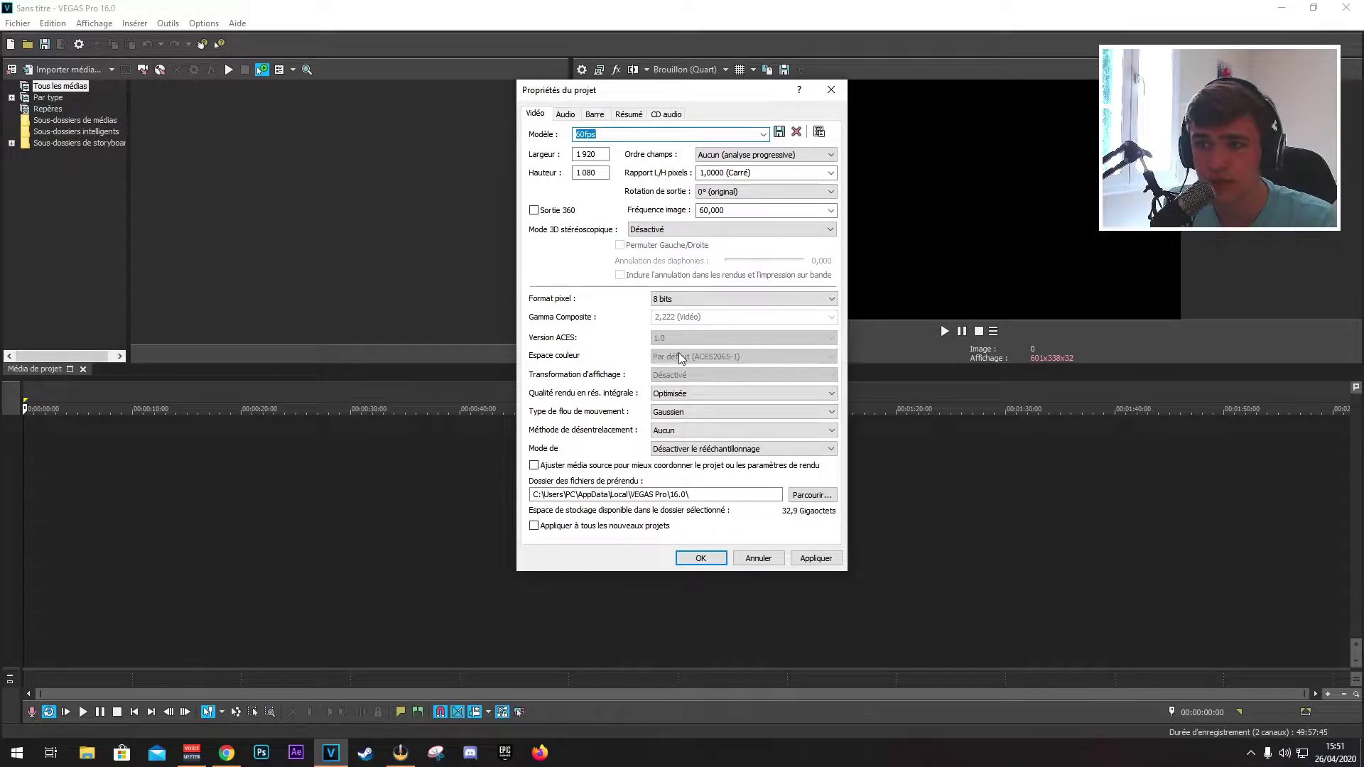
Set the project's audio master bus mode to Stéréo and its sample rate to 48 000 Hz
{"action": "left_click", "coordinate": [576, 116]}
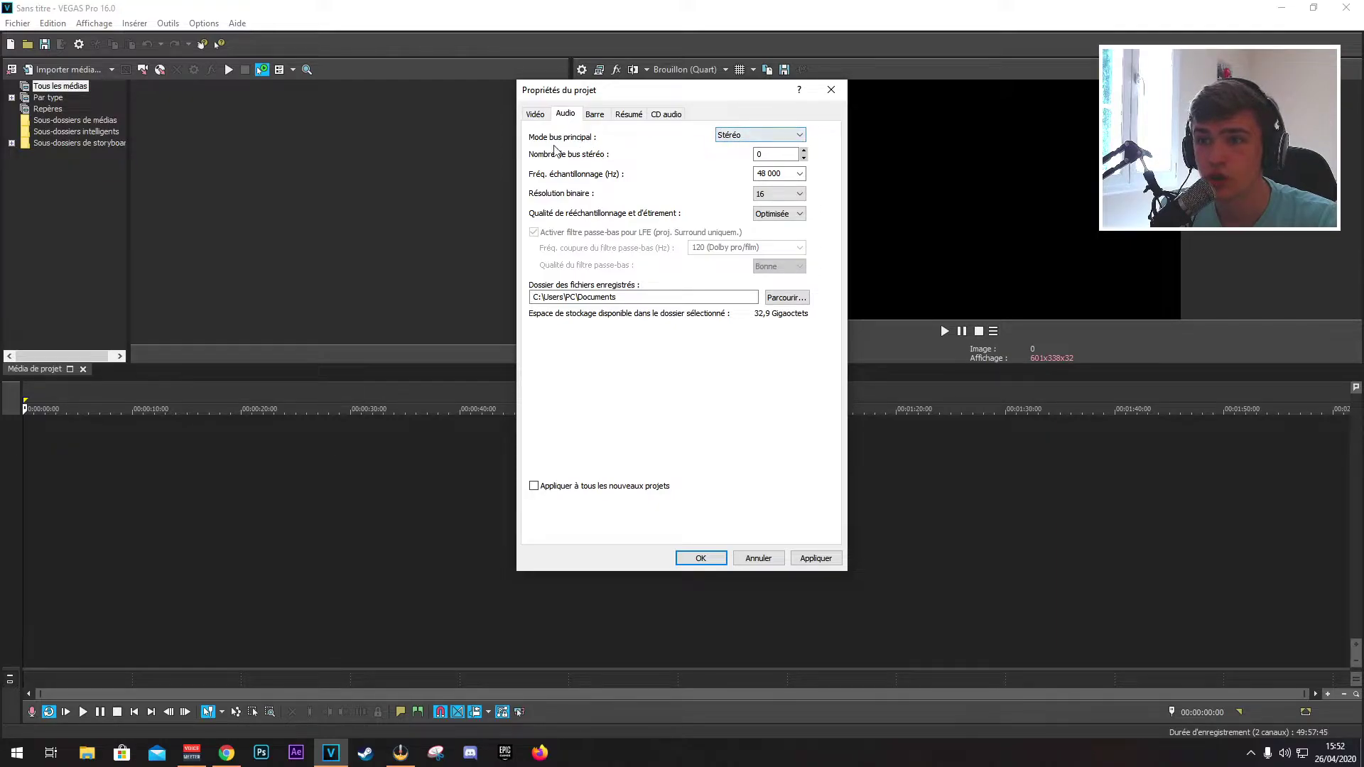
{"action": "left_click", "coordinate": [739, 137]}
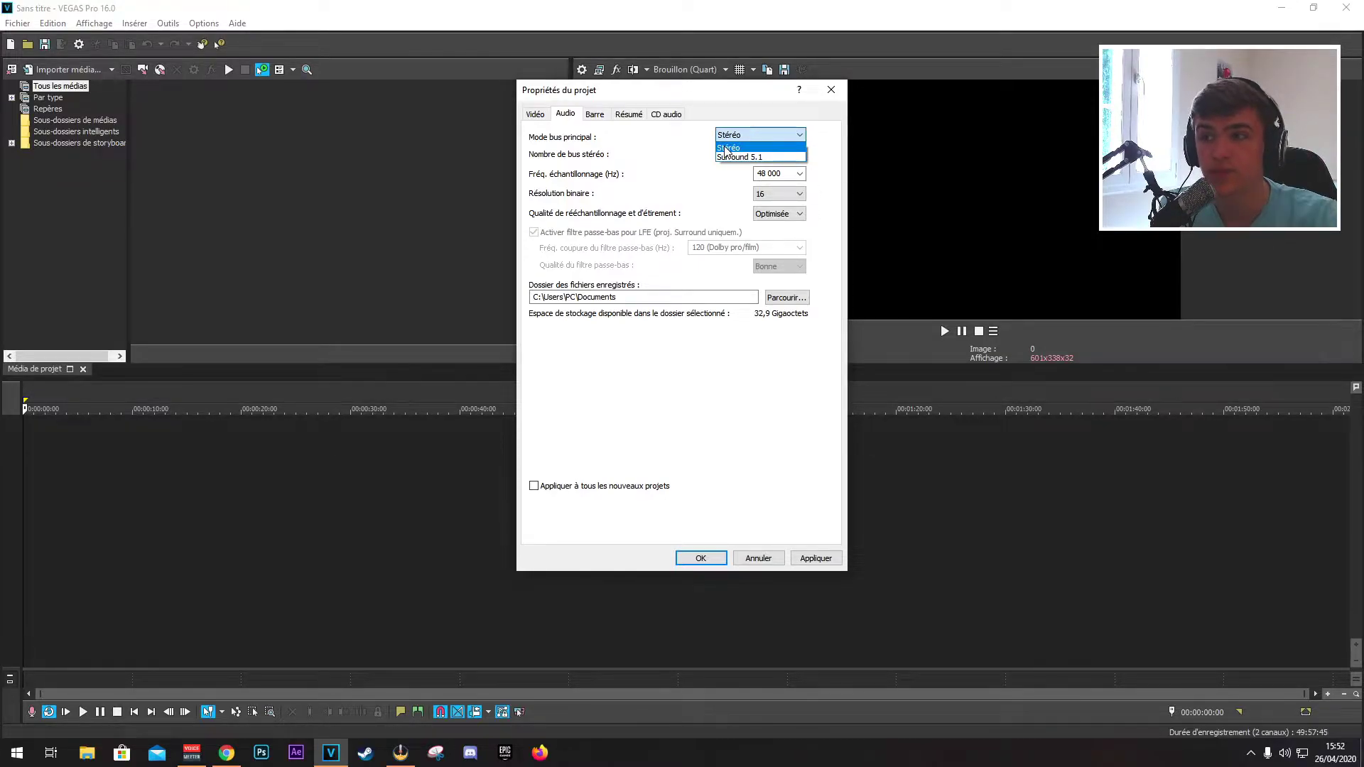
{"action": "left_click", "coordinate": [725, 149]}
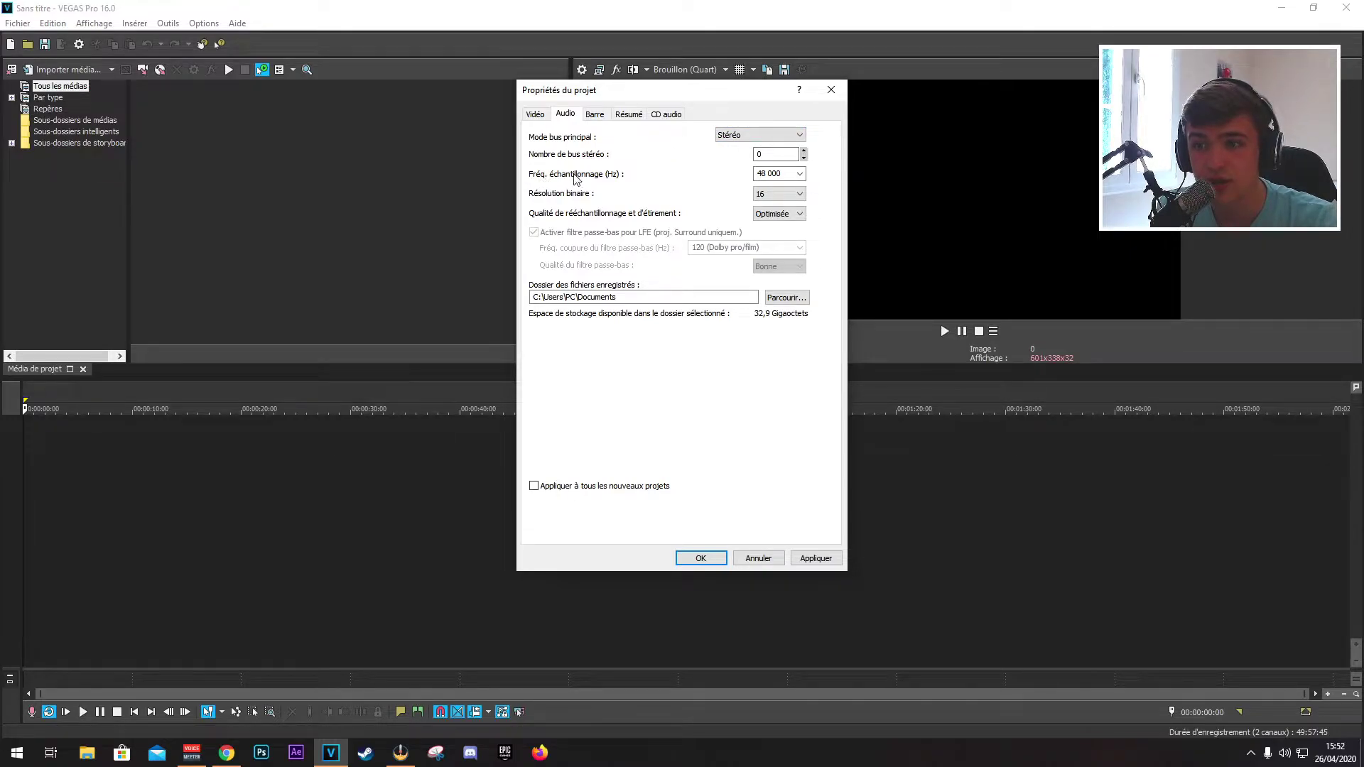
{"action": "left_click", "coordinate": [794, 174]}
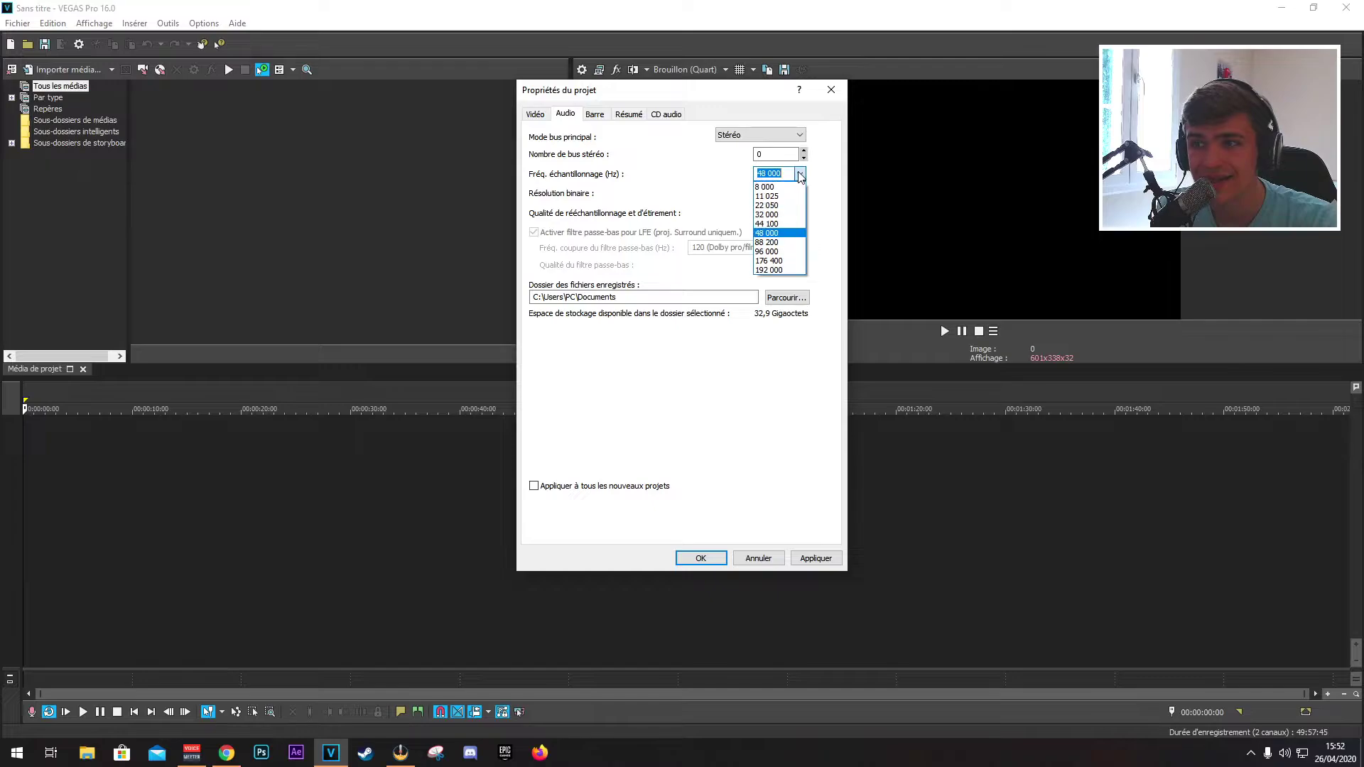
{"action": "left_click", "coordinate": [774, 234]}
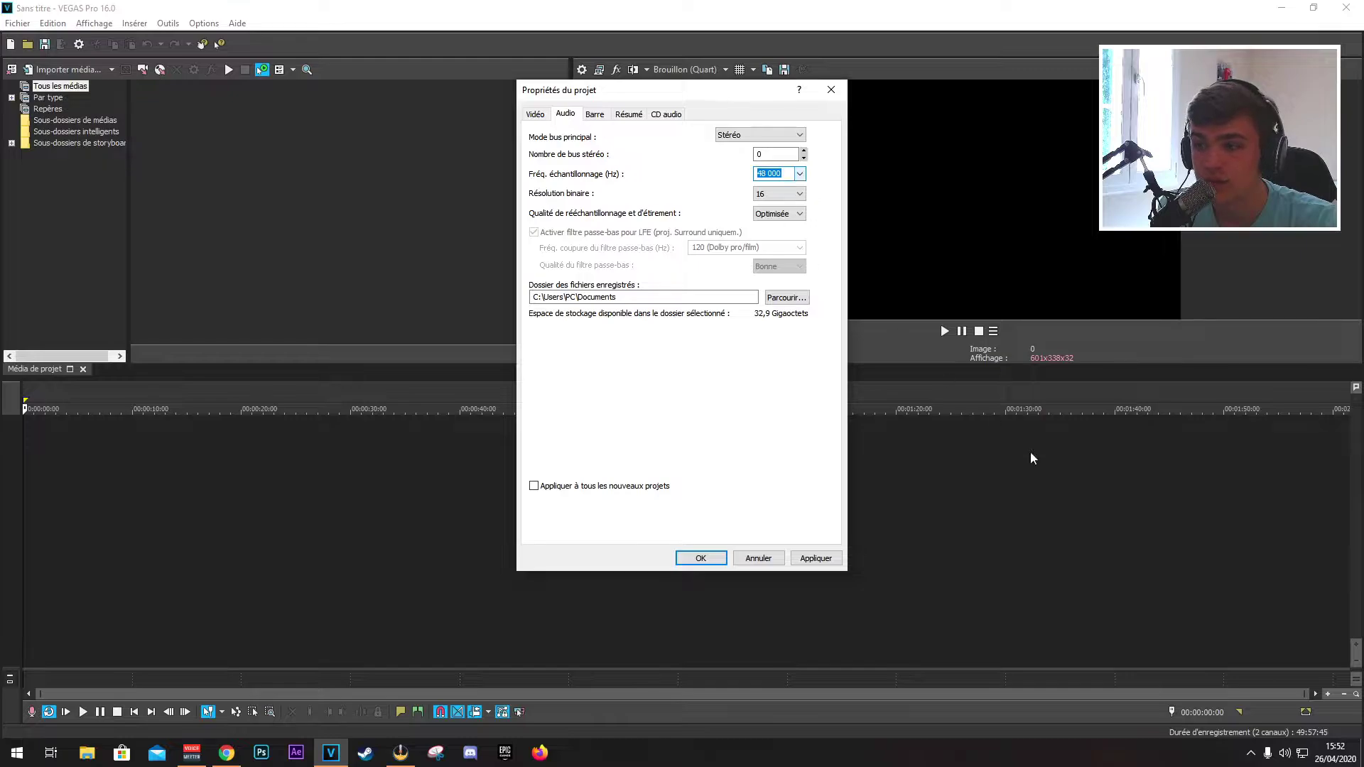
Check the Realtek microphone's default sample rate format in the Windows sound settings, and return to VEGAS Pro
{"action": "right_click", "coordinate": [1288, 754]}
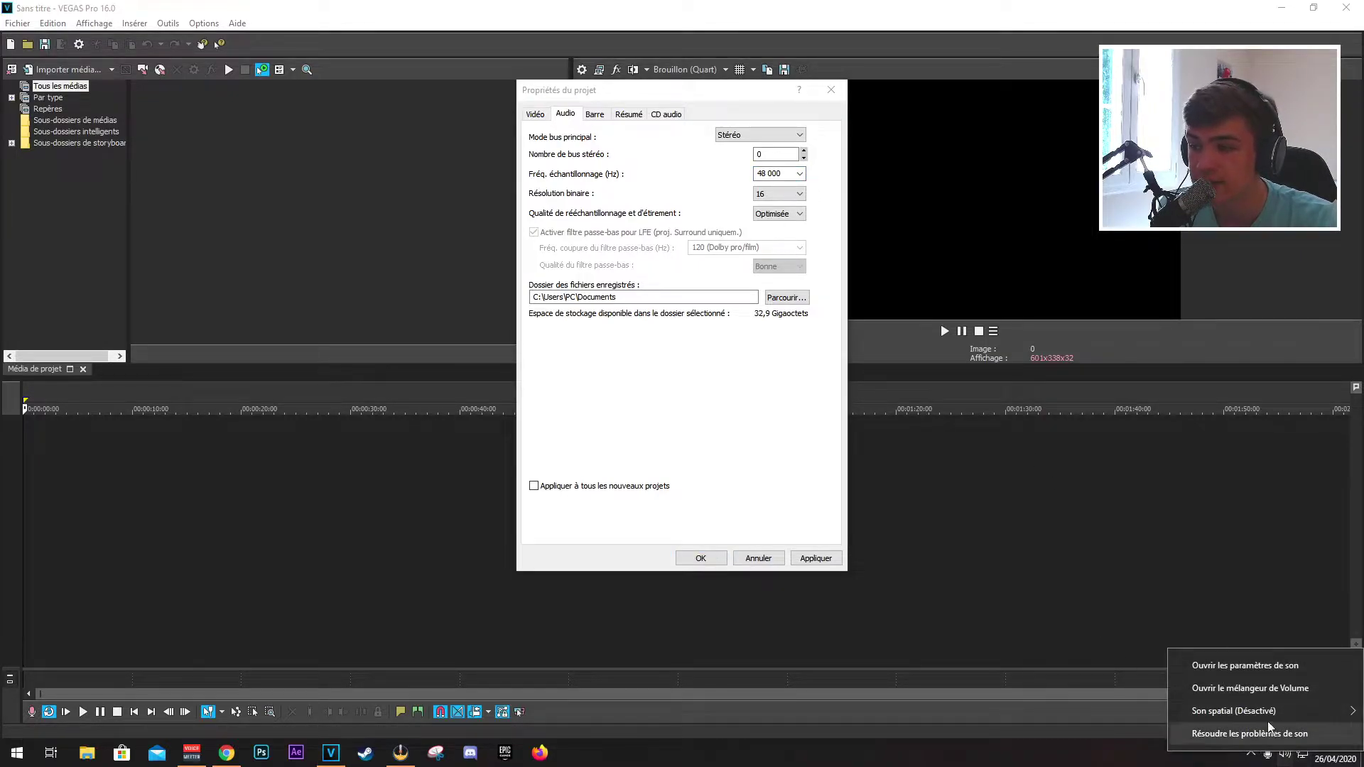
{"action": "left_click", "coordinate": [1251, 669]}
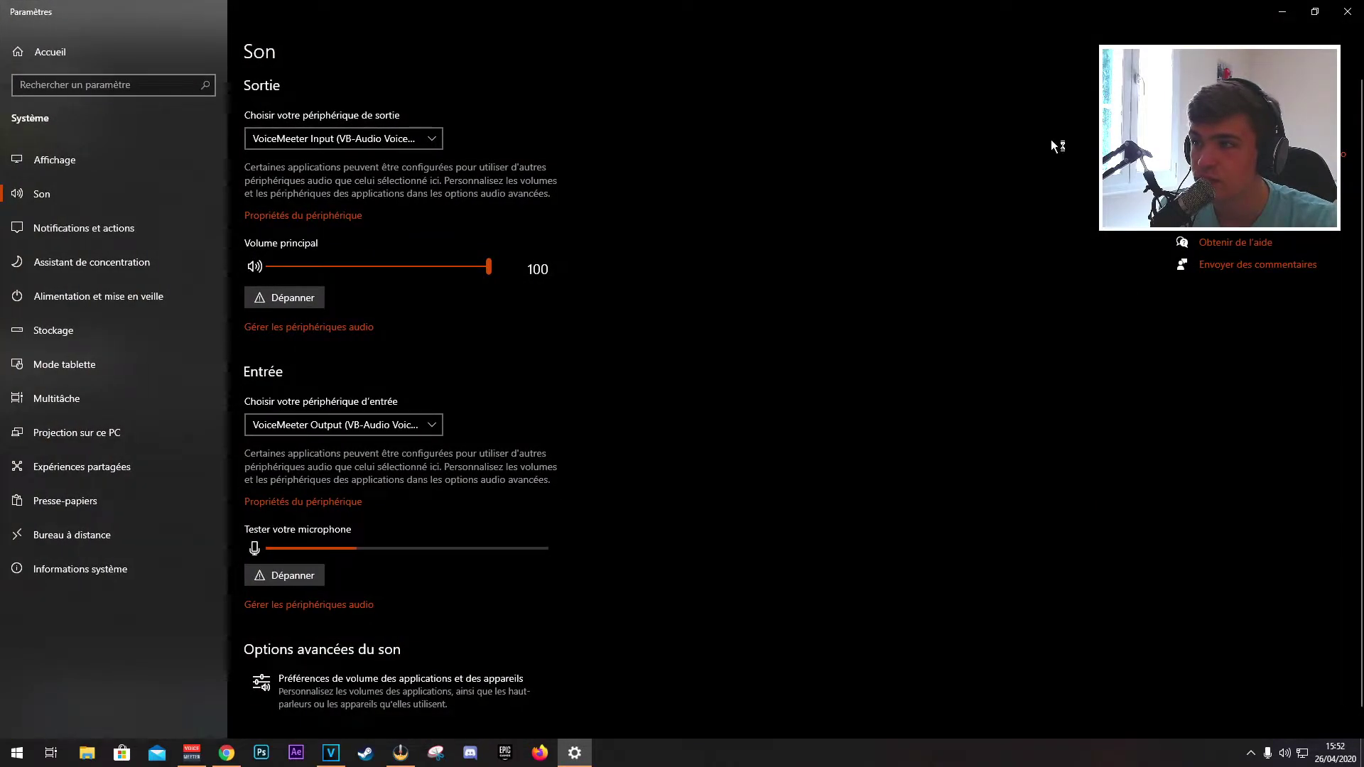
{"action": "left_click", "coordinate": [168, 128]}
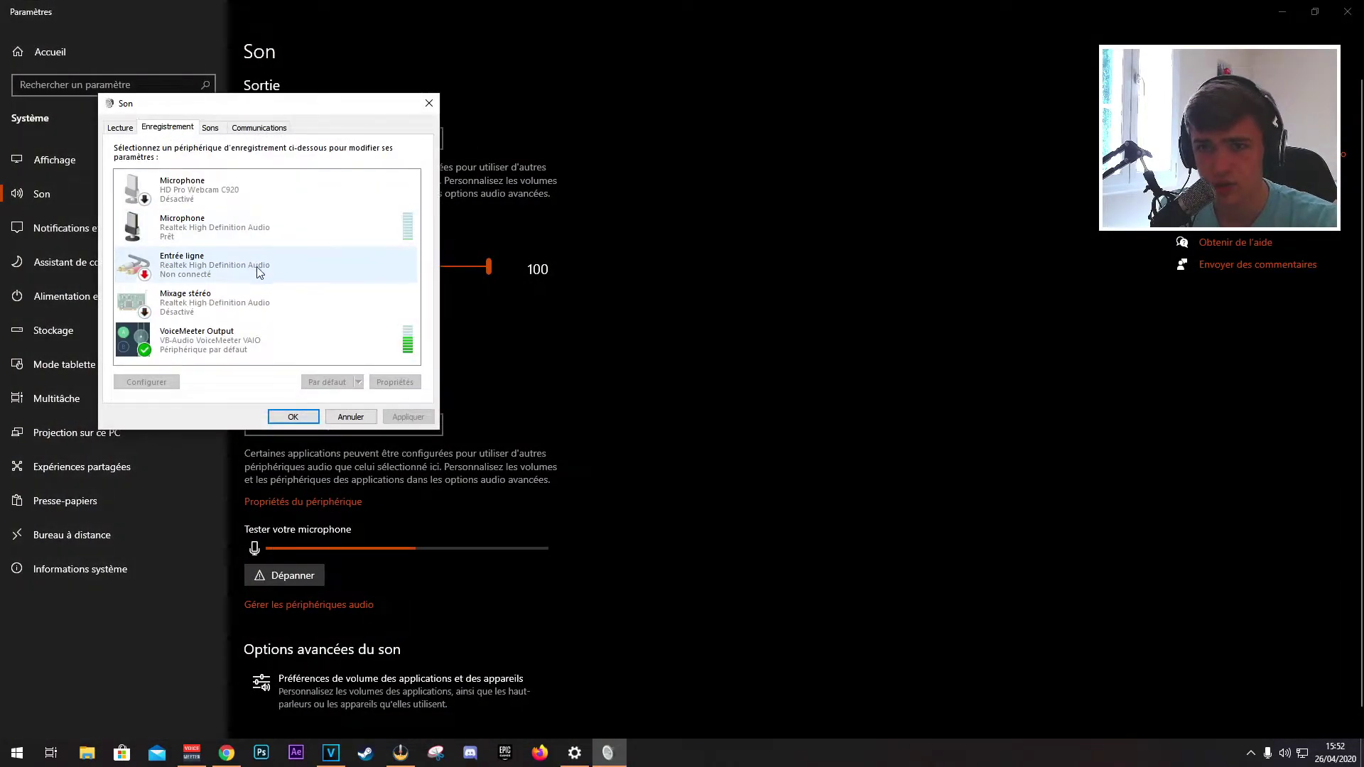
{"action": "right_click", "coordinate": [290, 229]}
{"action": "left_click", "coordinate": [377, 345]}
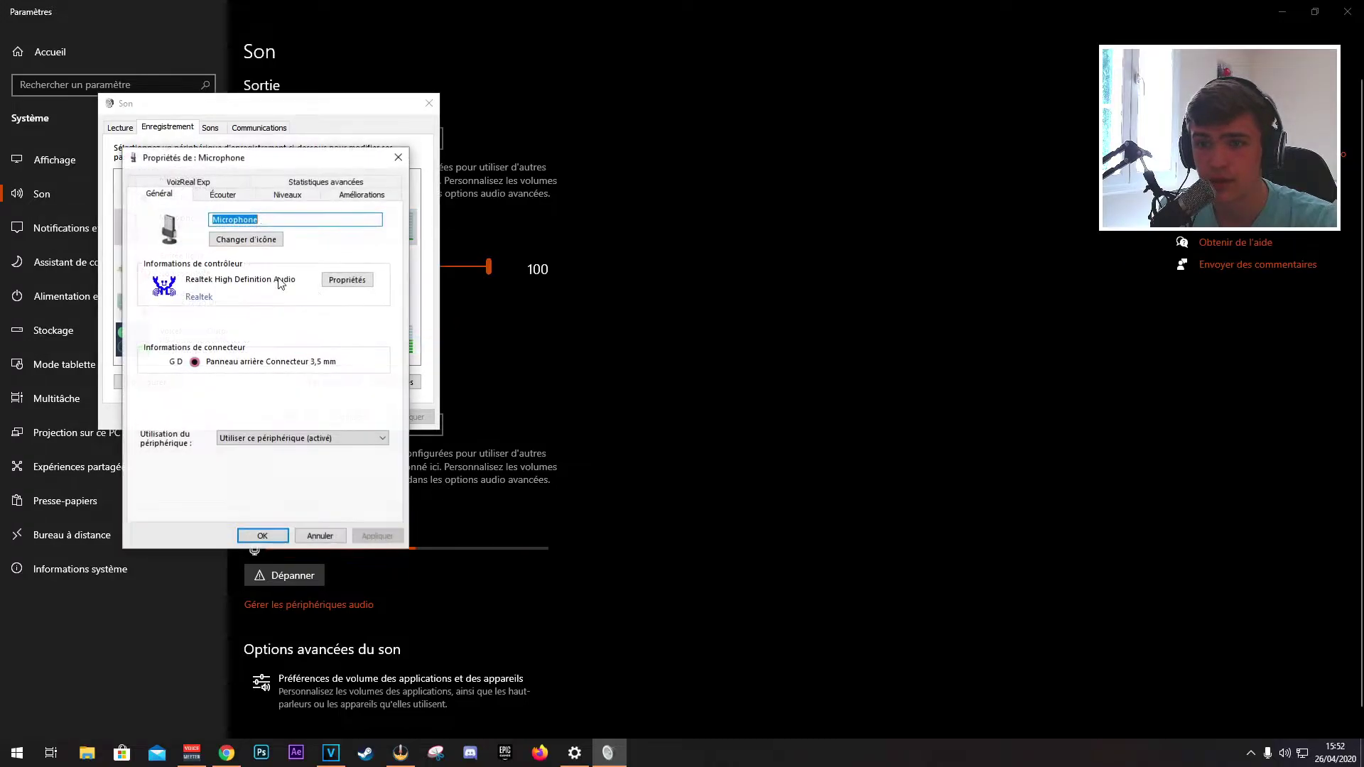
{"action": "left_click", "coordinate": [276, 185]}
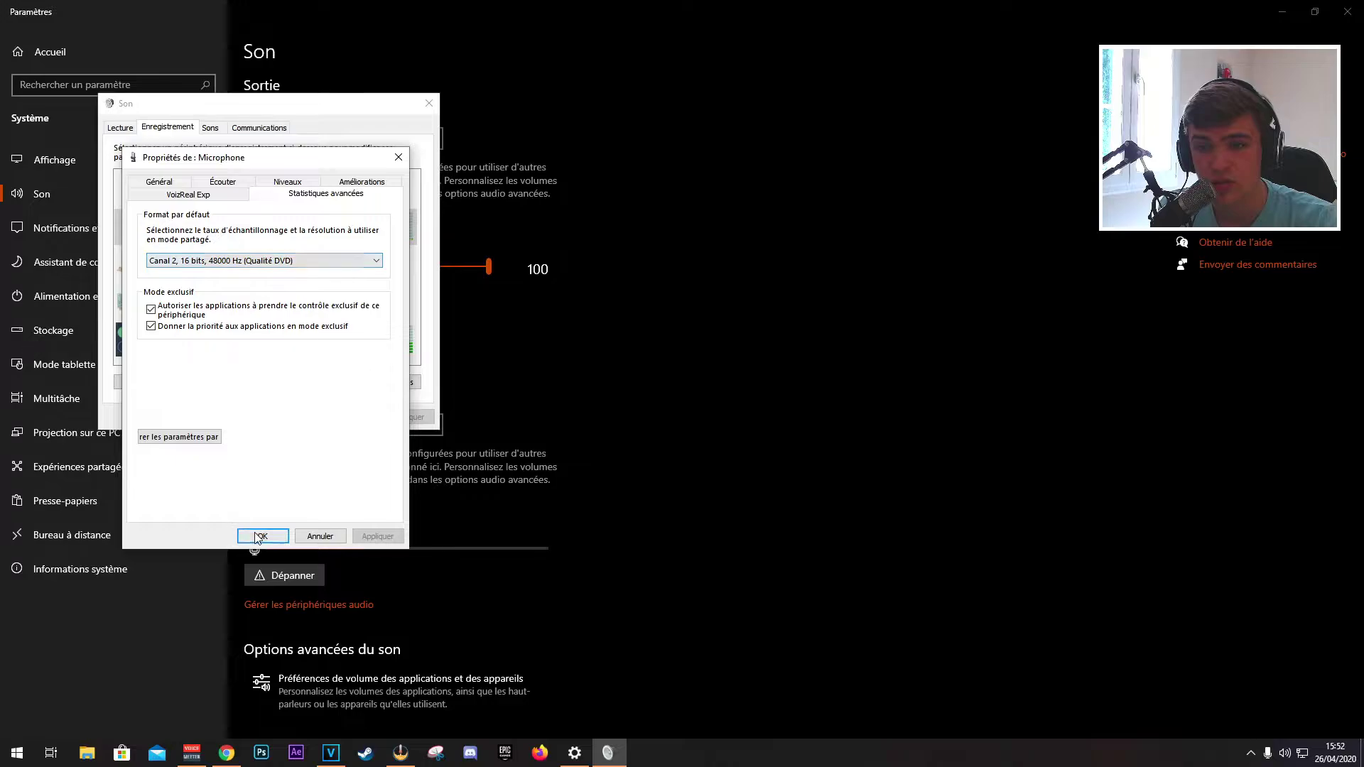
{"action": "left_click", "coordinate": [262, 535]}
{"action": "left_click", "coordinate": [306, 417]}
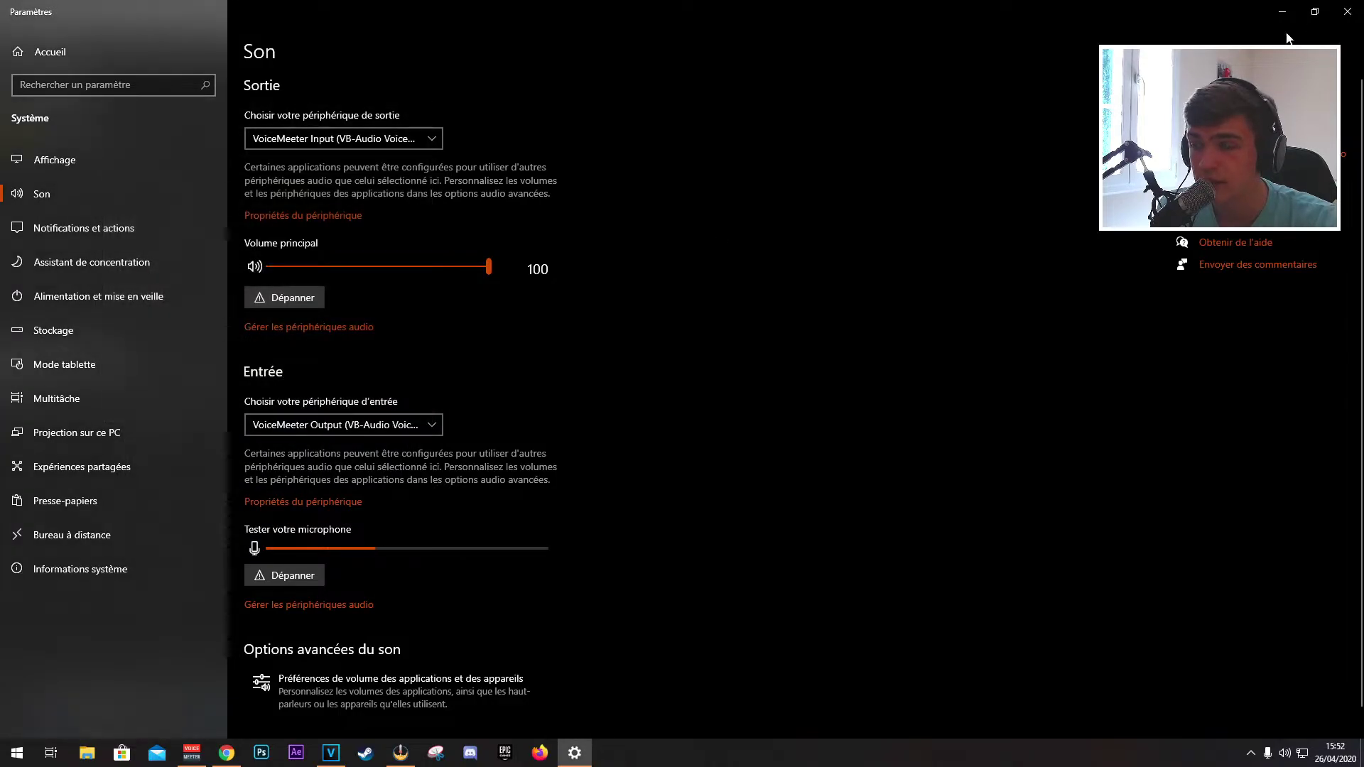
{"action": "left_click", "coordinate": [1348, 11]}
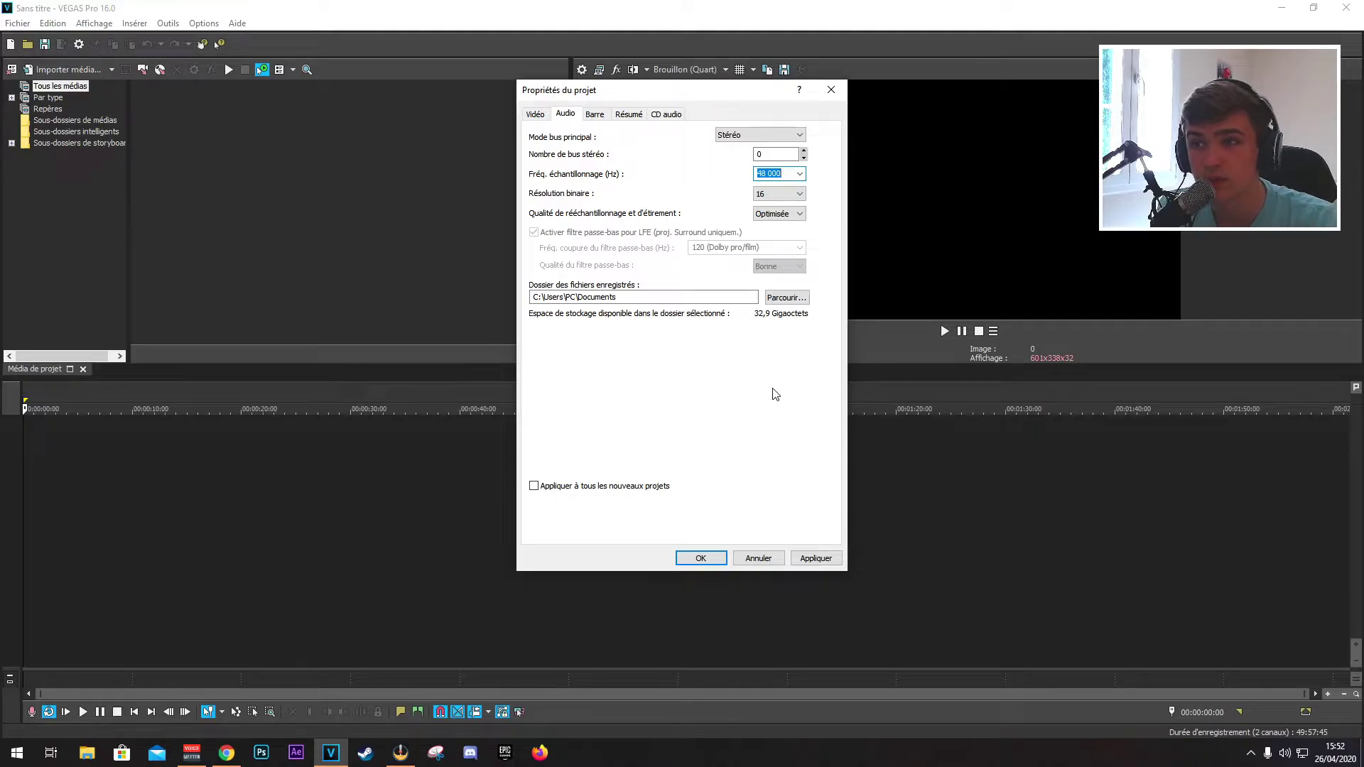
Review the project's ruler, summary and audio CD properties, and apply and confirm the project settings
{"action": "left_click", "coordinate": [595, 115]}
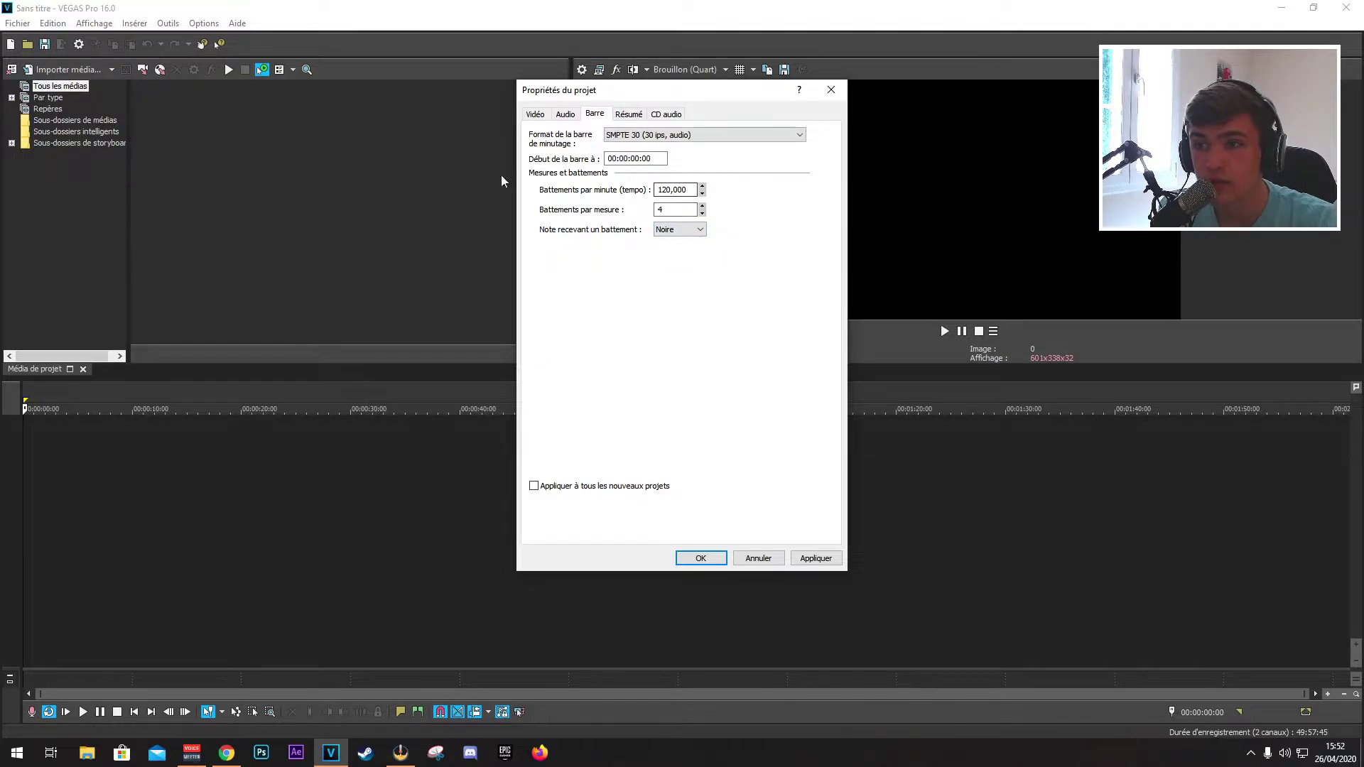
{"action": "left_click", "coordinate": [625, 116]}
{"action": "left_click", "coordinate": [675, 115]}
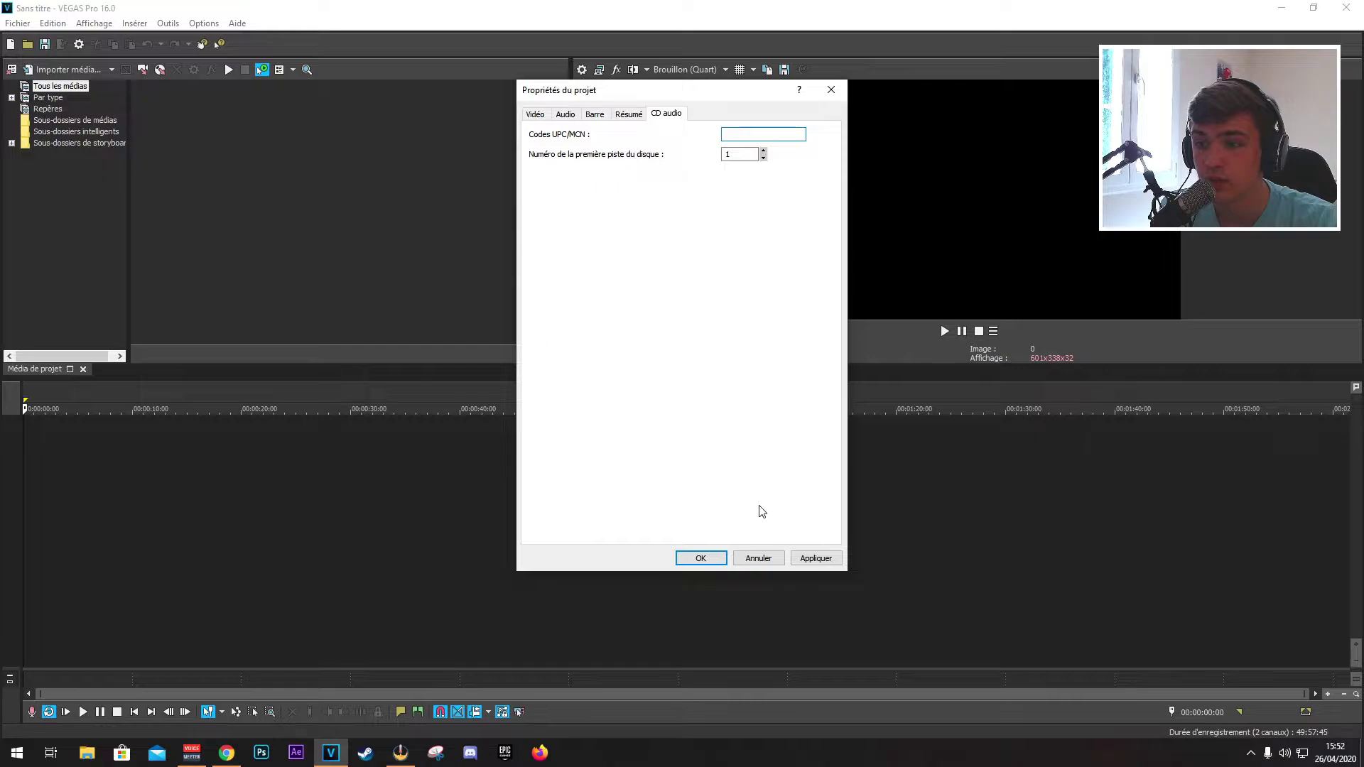
{"action": "left_click", "coordinate": [815, 559]}
{"action": "left_click", "coordinate": [701, 558]}
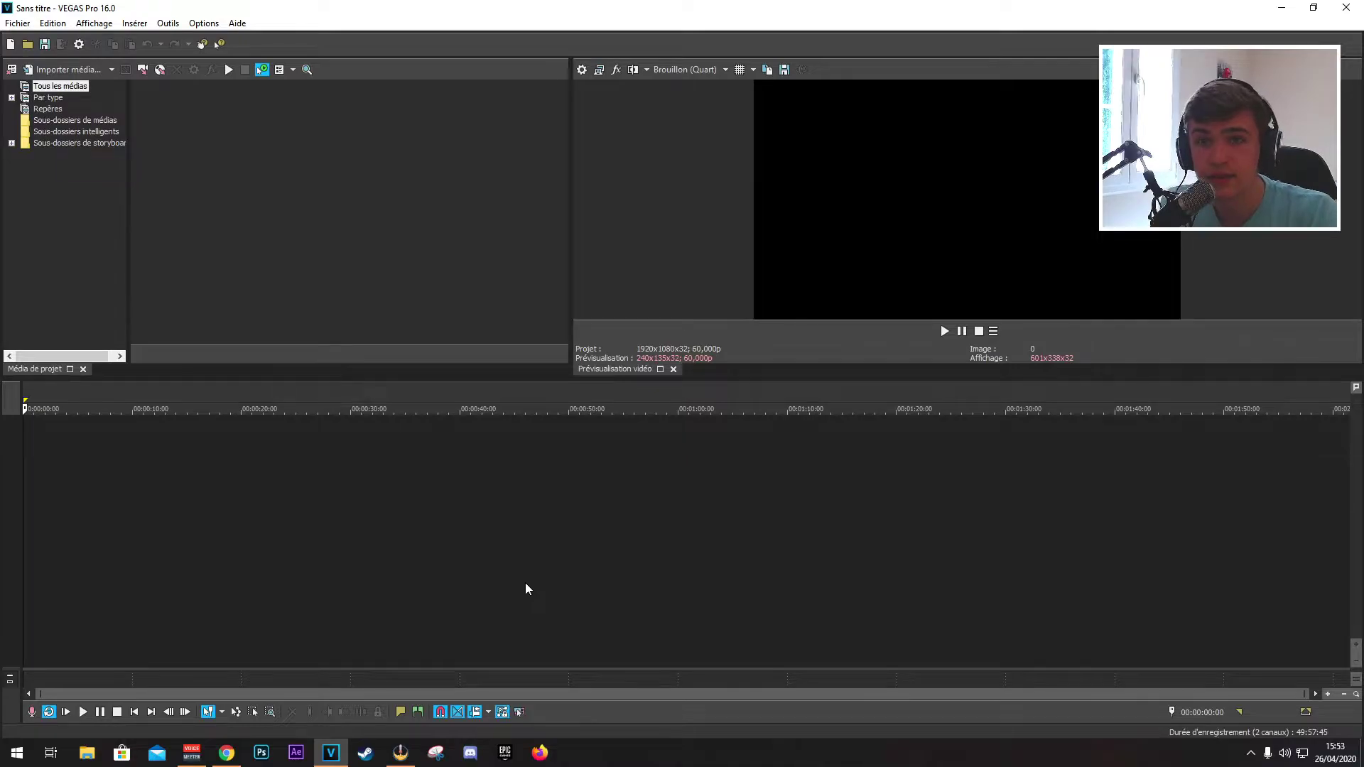
{"action": "left_click", "coordinate": [69, 69]}
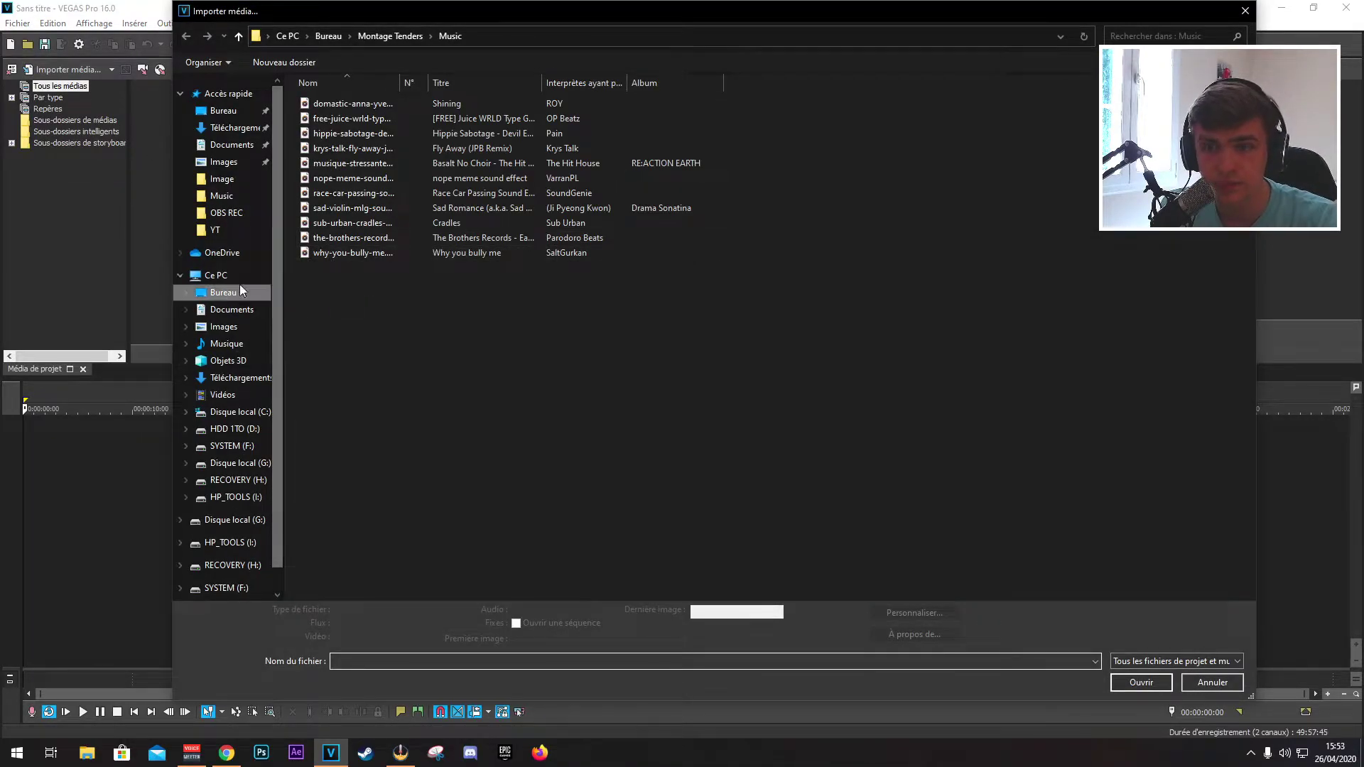
{"action": "left_click", "coordinate": [236, 215]}
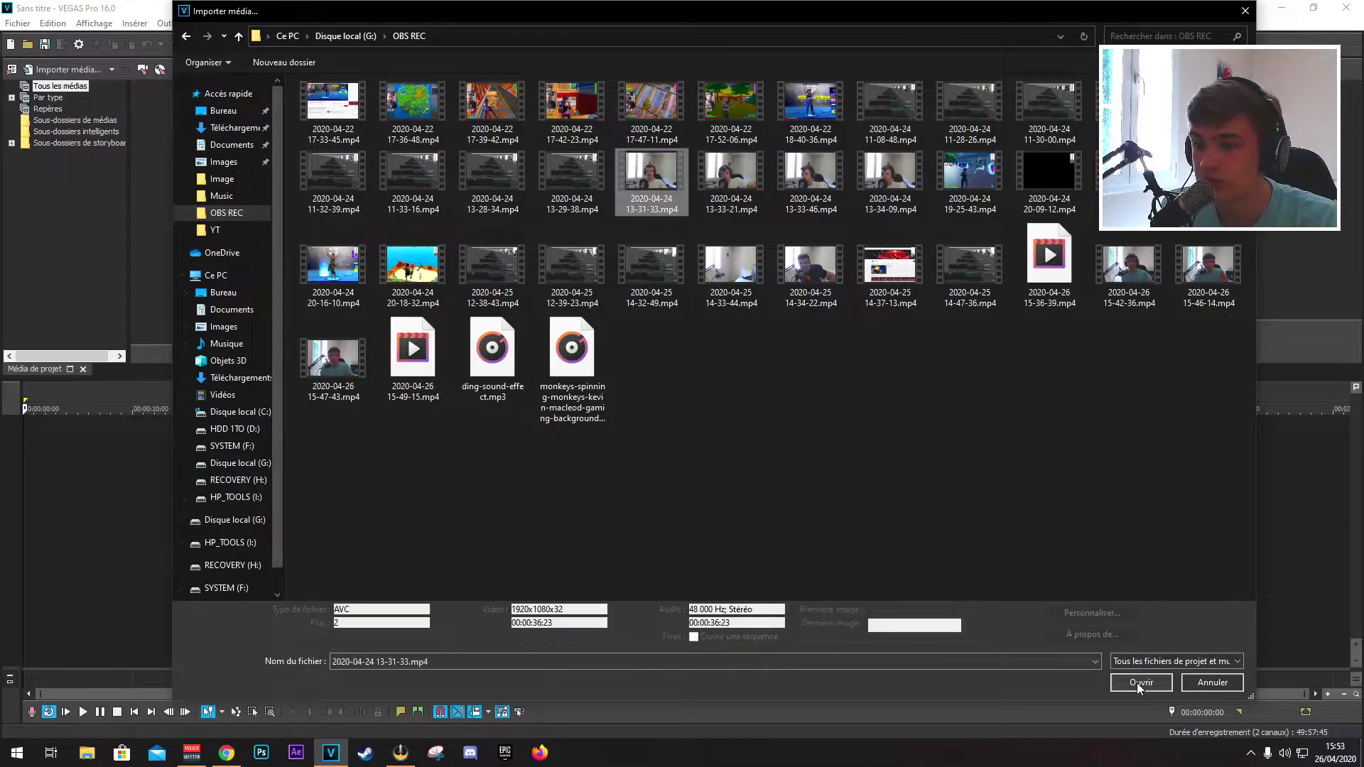
{"action": "left_click", "coordinate": [1139, 682]}
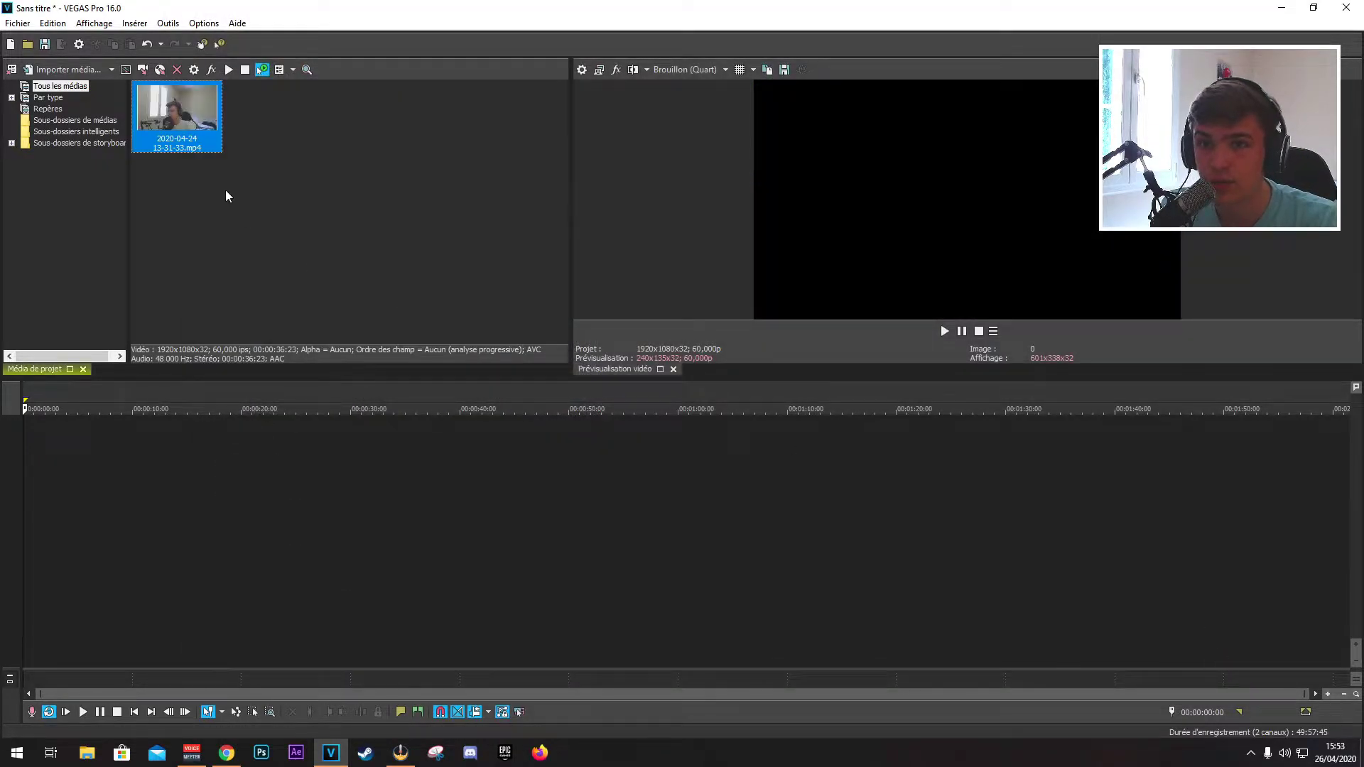
{"action": "left_click_drag", "start_coordinate": [182, 142], "coordinate": [106, 434]}
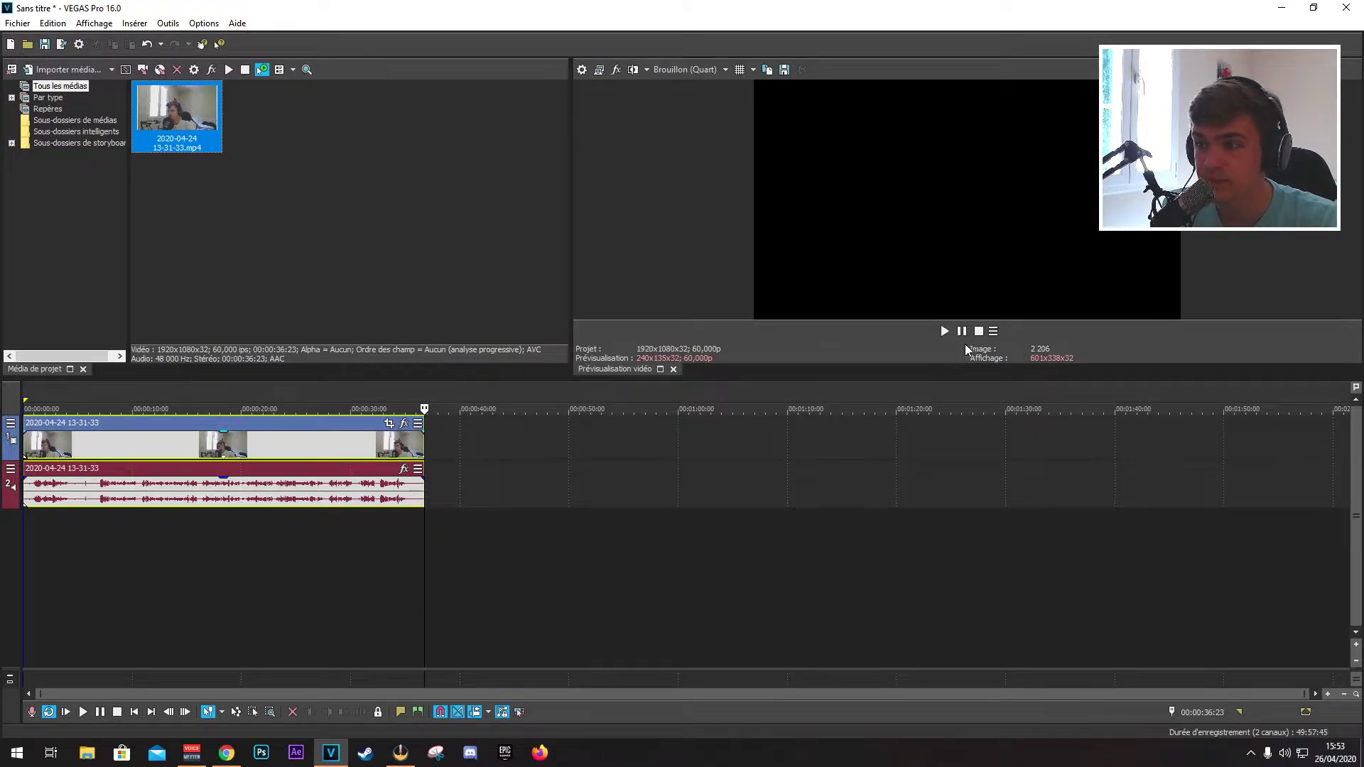
Return the playhead to the start of the clip and set the video preview quality to Brouillon (Complet)
{"action": "left_click", "coordinate": [945, 331]}
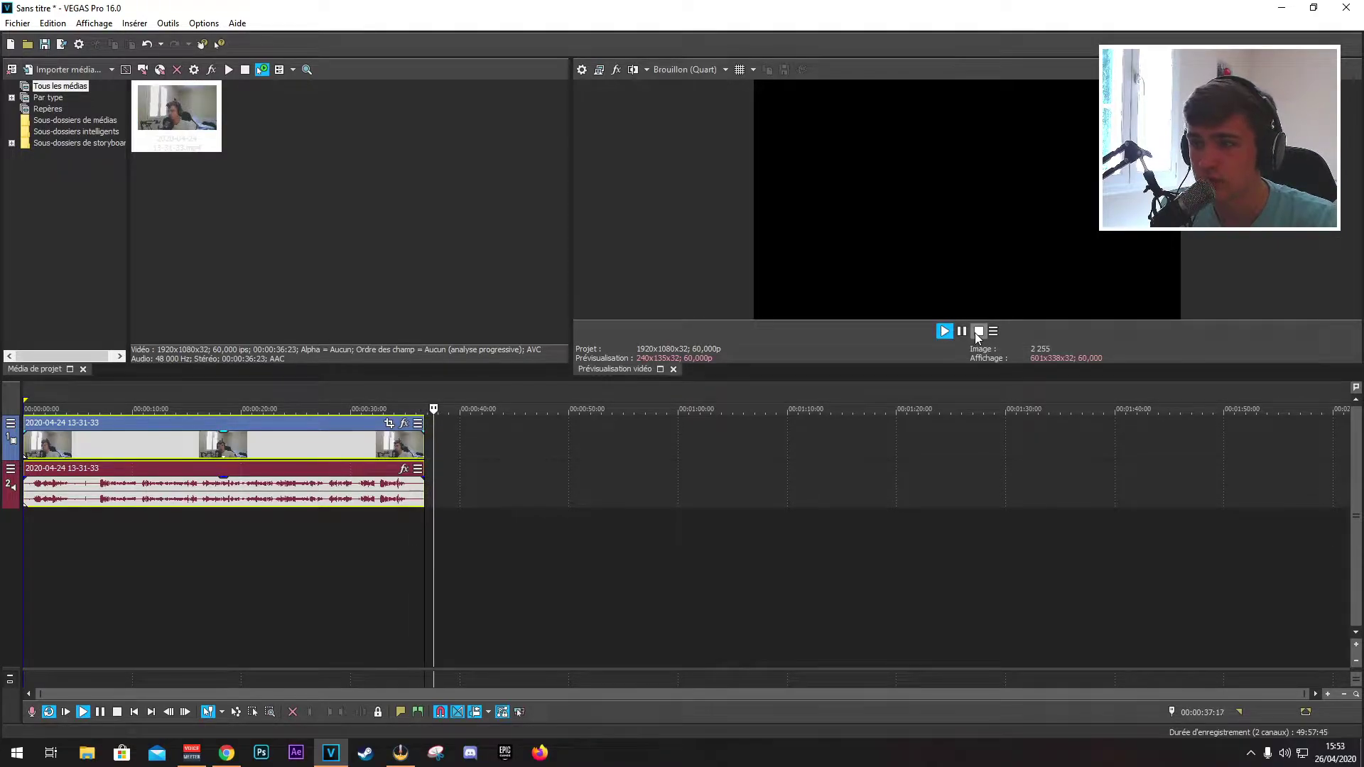
{"action": "left_click", "coordinate": [29, 394]}
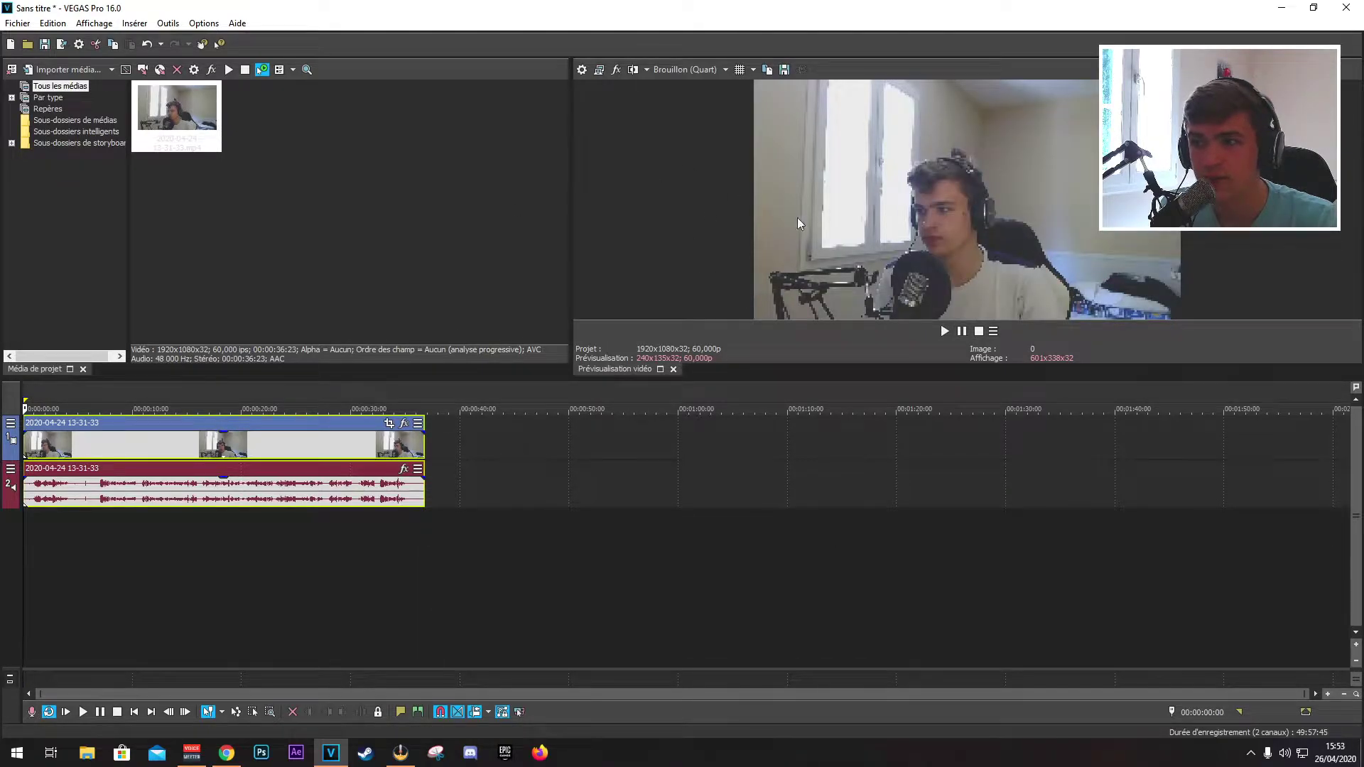
{"action": "left_click", "coordinate": [687, 69]}
{"action": "mouse_move", "coordinate": [738, 84]}
{"action": "left_click", "coordinate": [771, 100]}
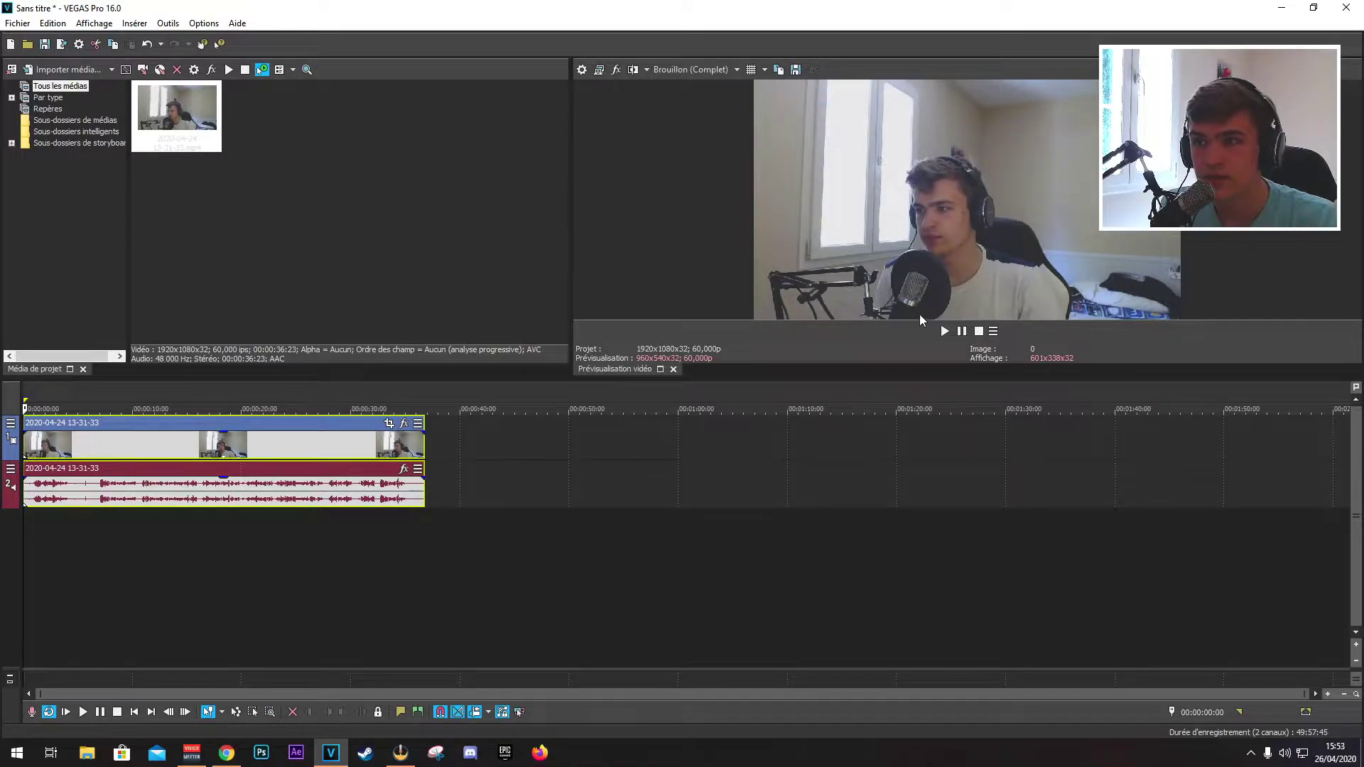
Examine the Optimisée and Brouillon resolution choices available for the video preview quality
{"action": "left_click", "coordinate": [714, 69]}
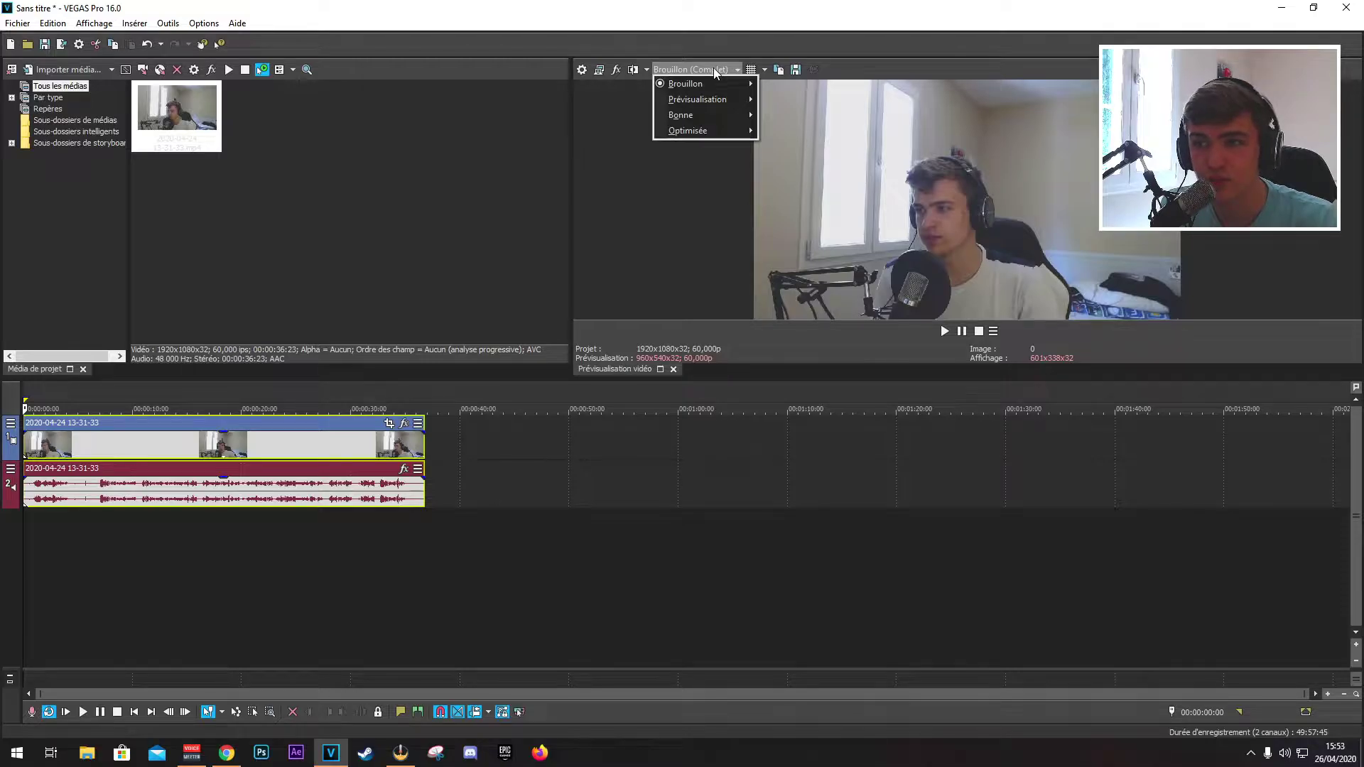
{"action": "mouse_move", "coordinate": [735, 131]}
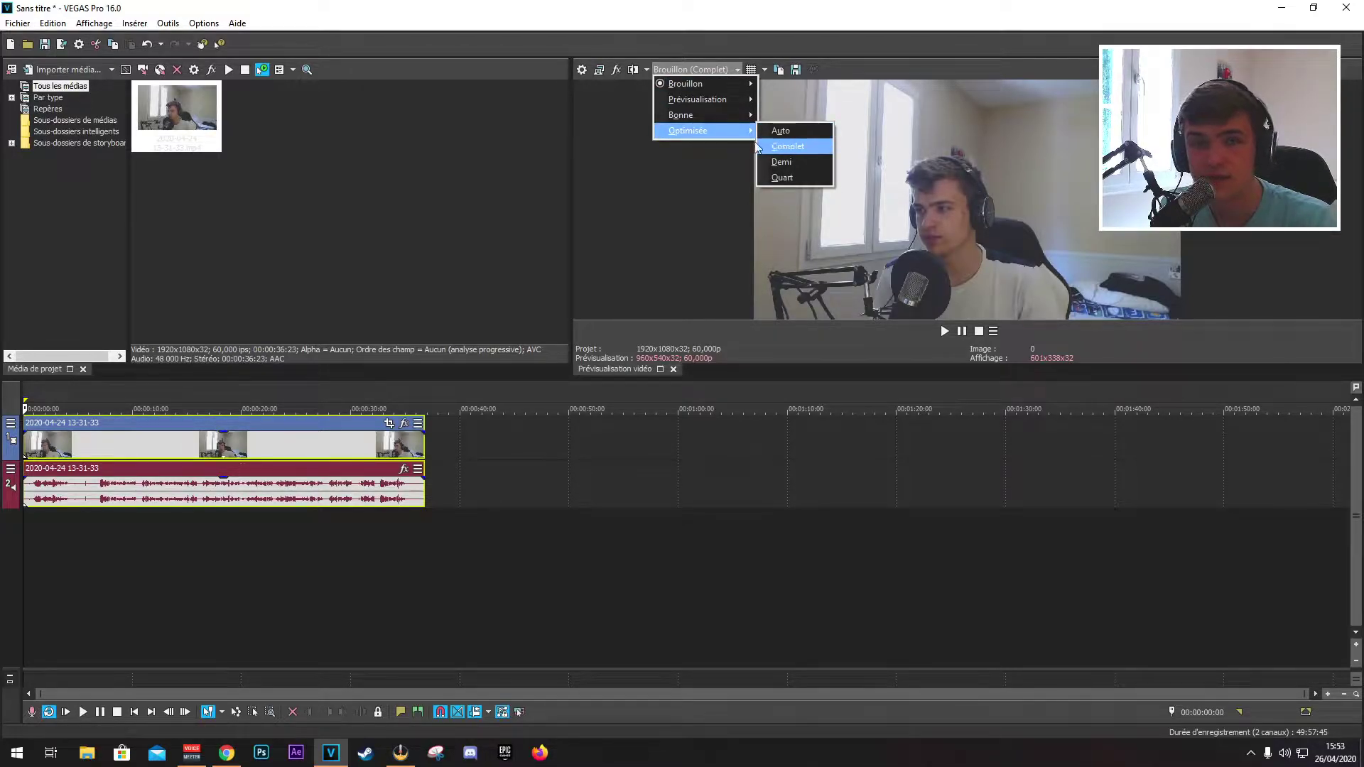
{"action": "mouse_move", "coordinate": [717, 89]}
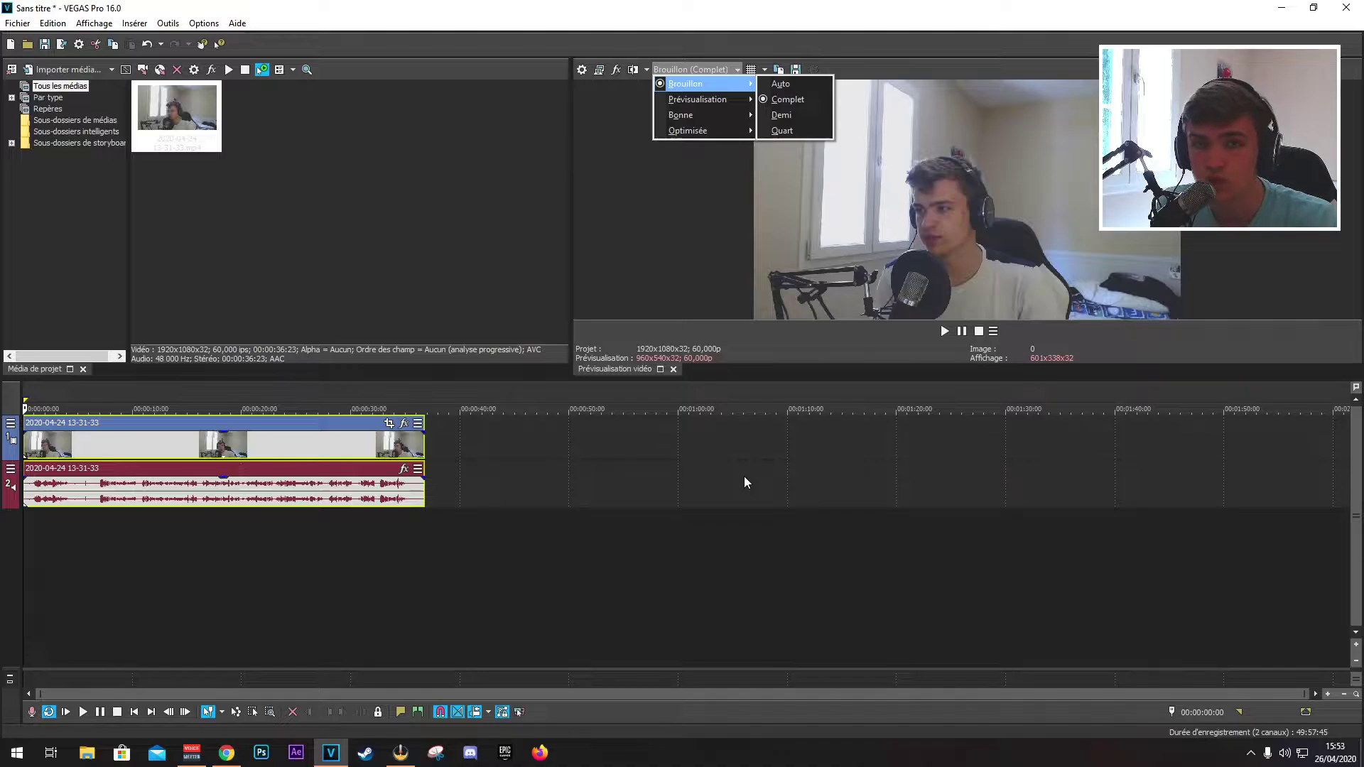
{"action": "left_click", "coordinate": [463, 576]}
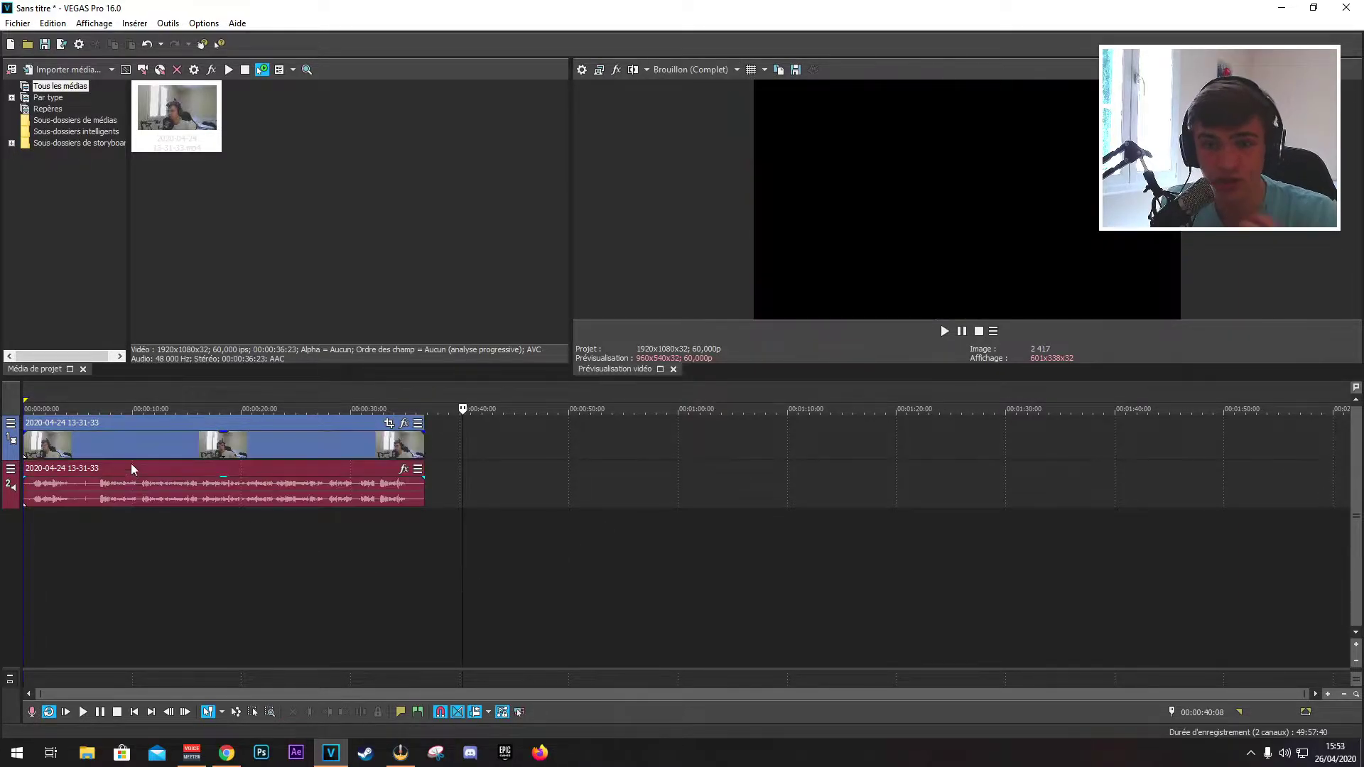
Play the webcam clip from its beginning and pause after the first moments
{"action": "left_click", "coordinate": [26, 406]}
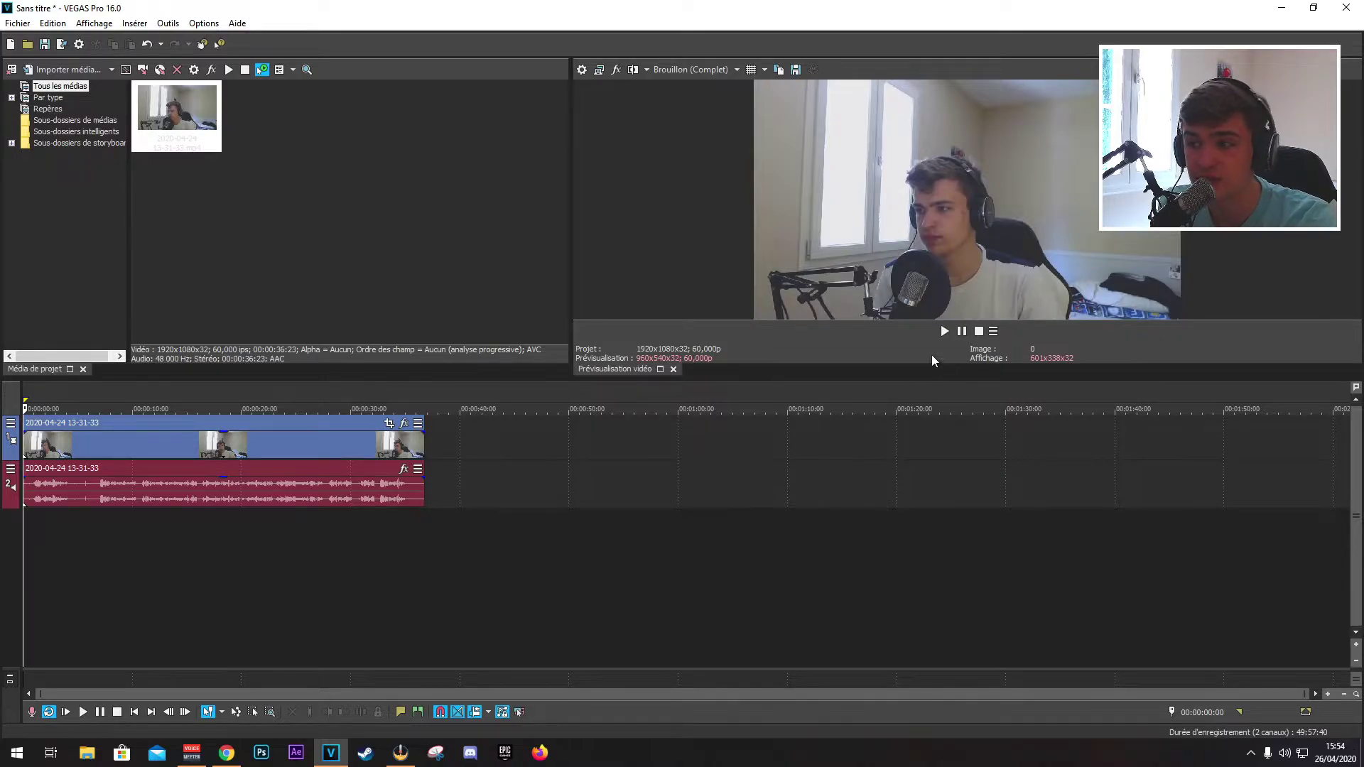
{"action": "left_click", "coordinate": [945, 331]}
{"action": "left_click", "coordinate": [964, 331]}
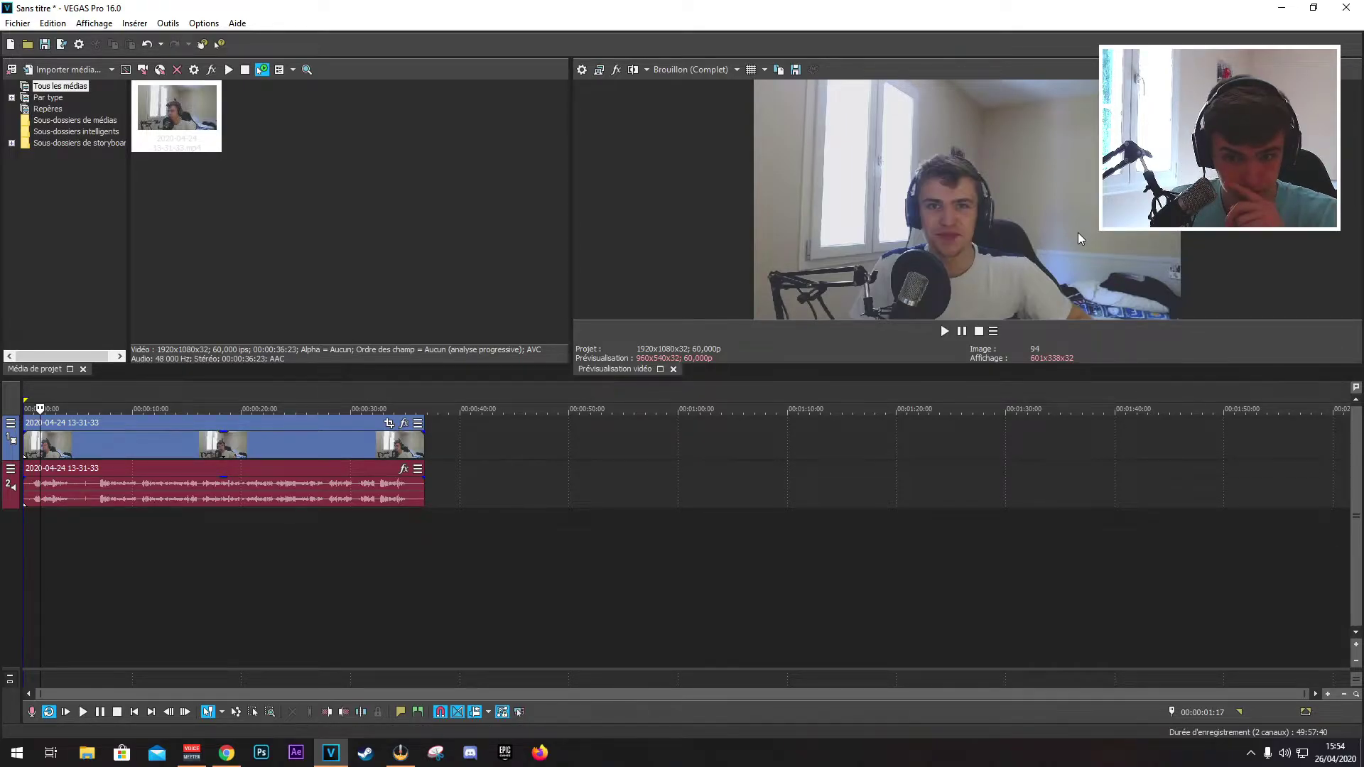
Split the clip at 00:00:00:15 and delete the silent piece before the cut
{"action": "scroll", "coordinate": [135, 487], "scroll_direction": "up", "scroll_amount": 8}
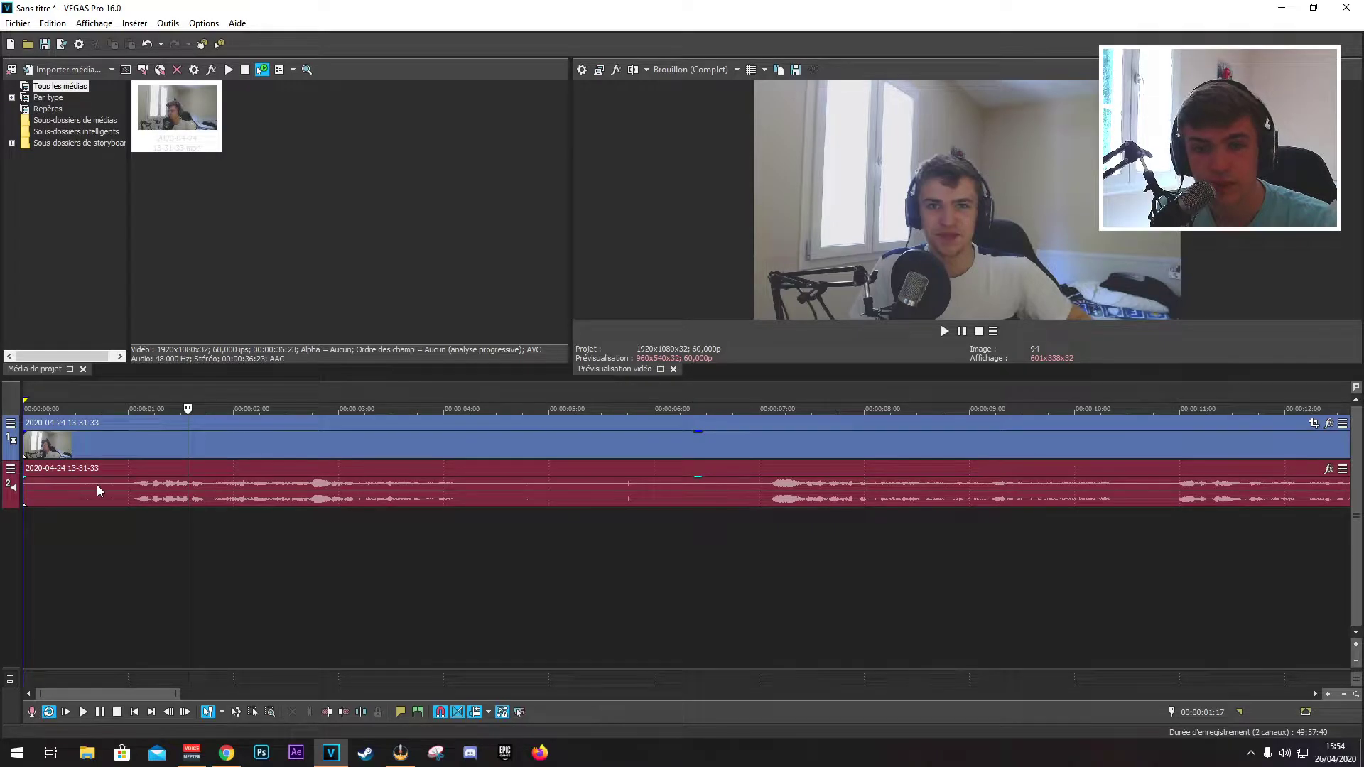
{"action": "left_click", "coordinate": [74, 527]}
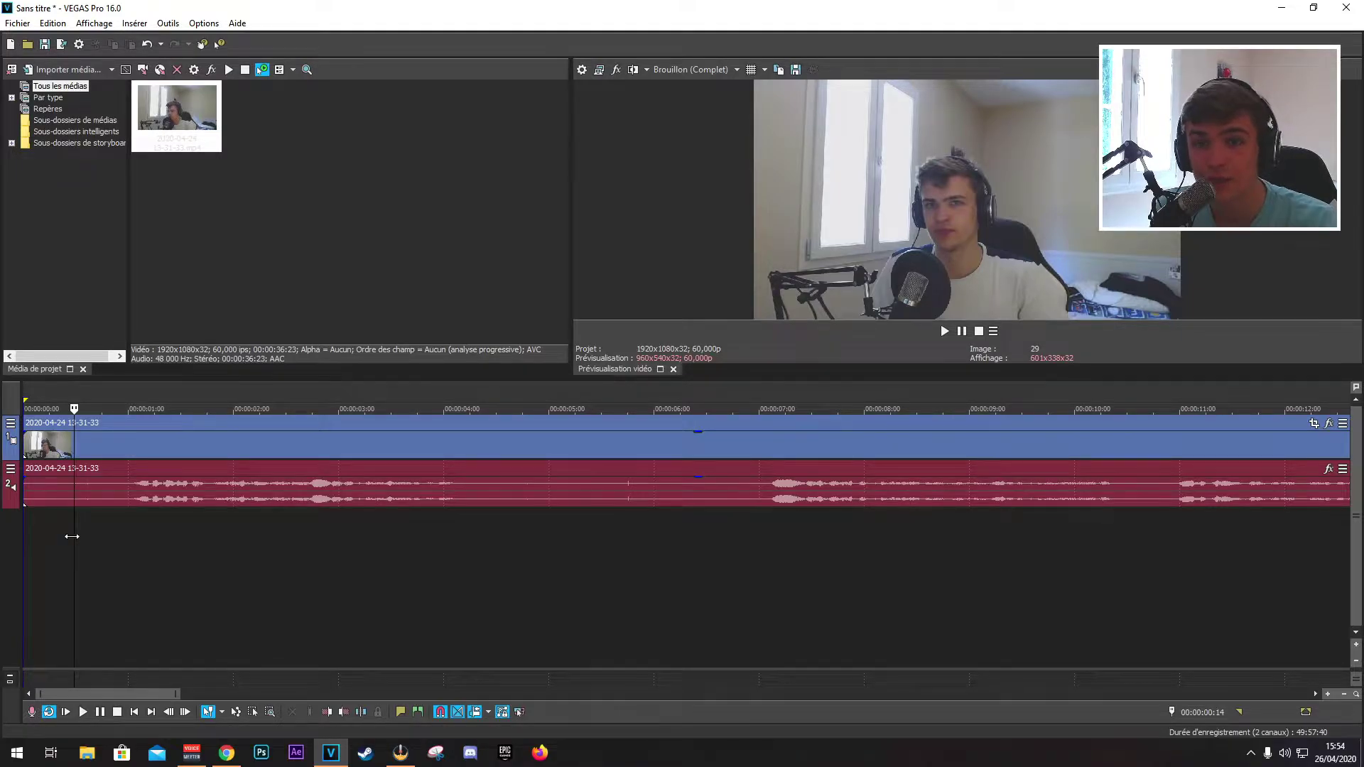
{"action": "key", "text": "Right"}
{"action": "key", "text": "s"}
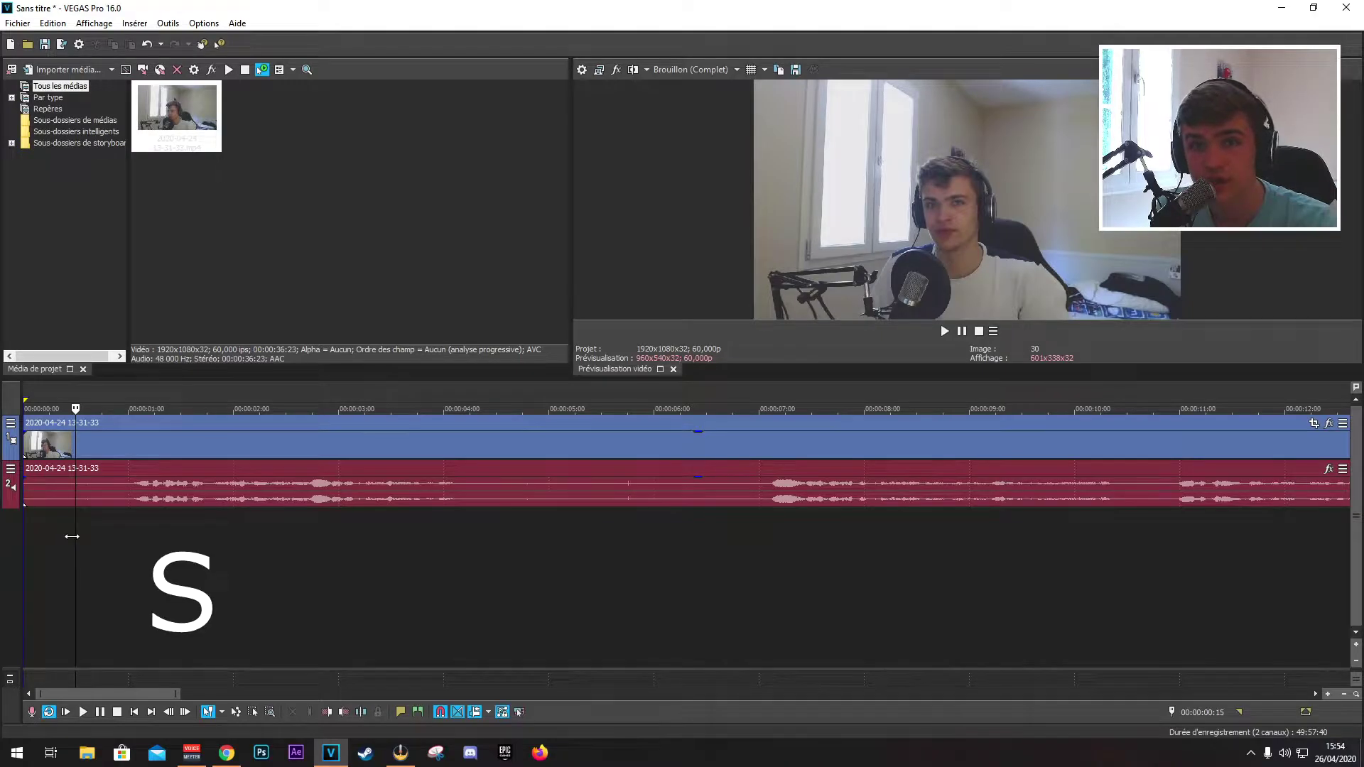
{"action": "key", "text": "s"}
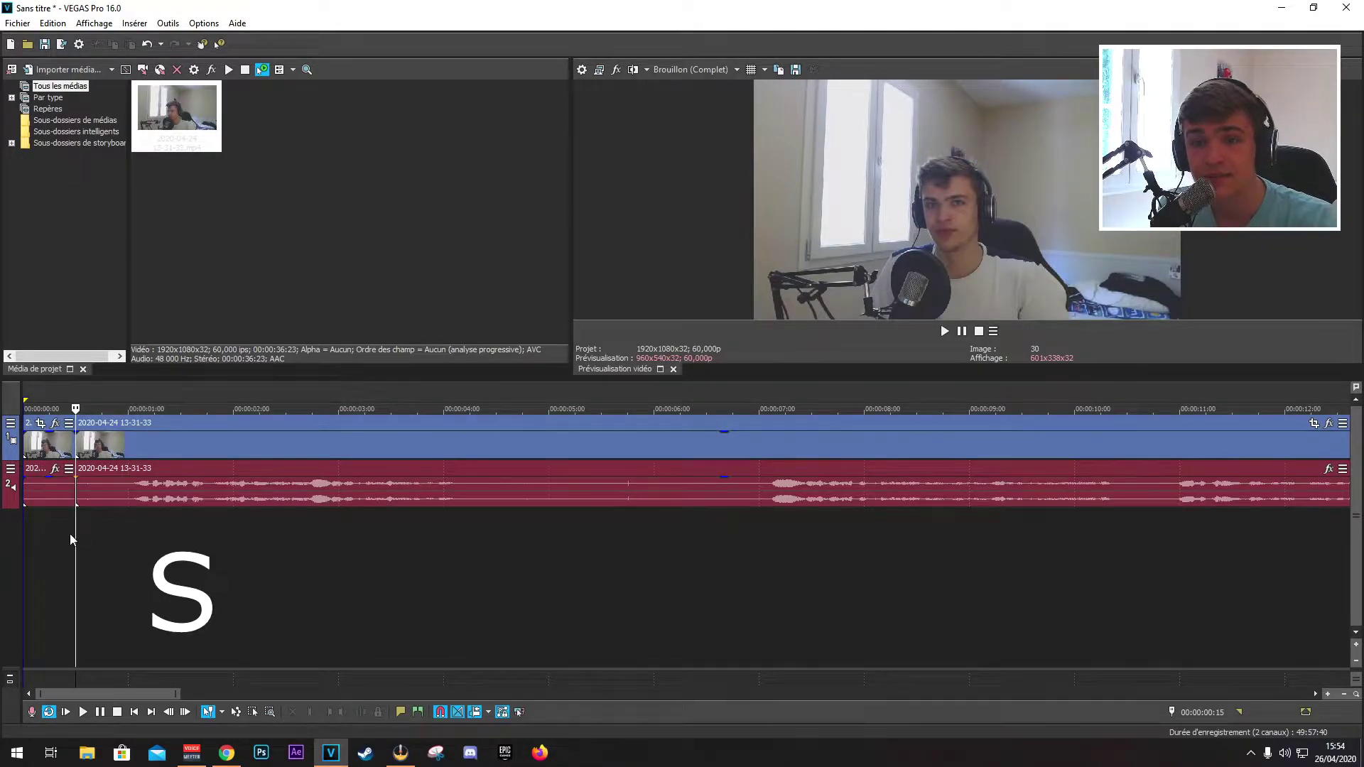
{"action": "left_click", "coordinate": [41, 498]}
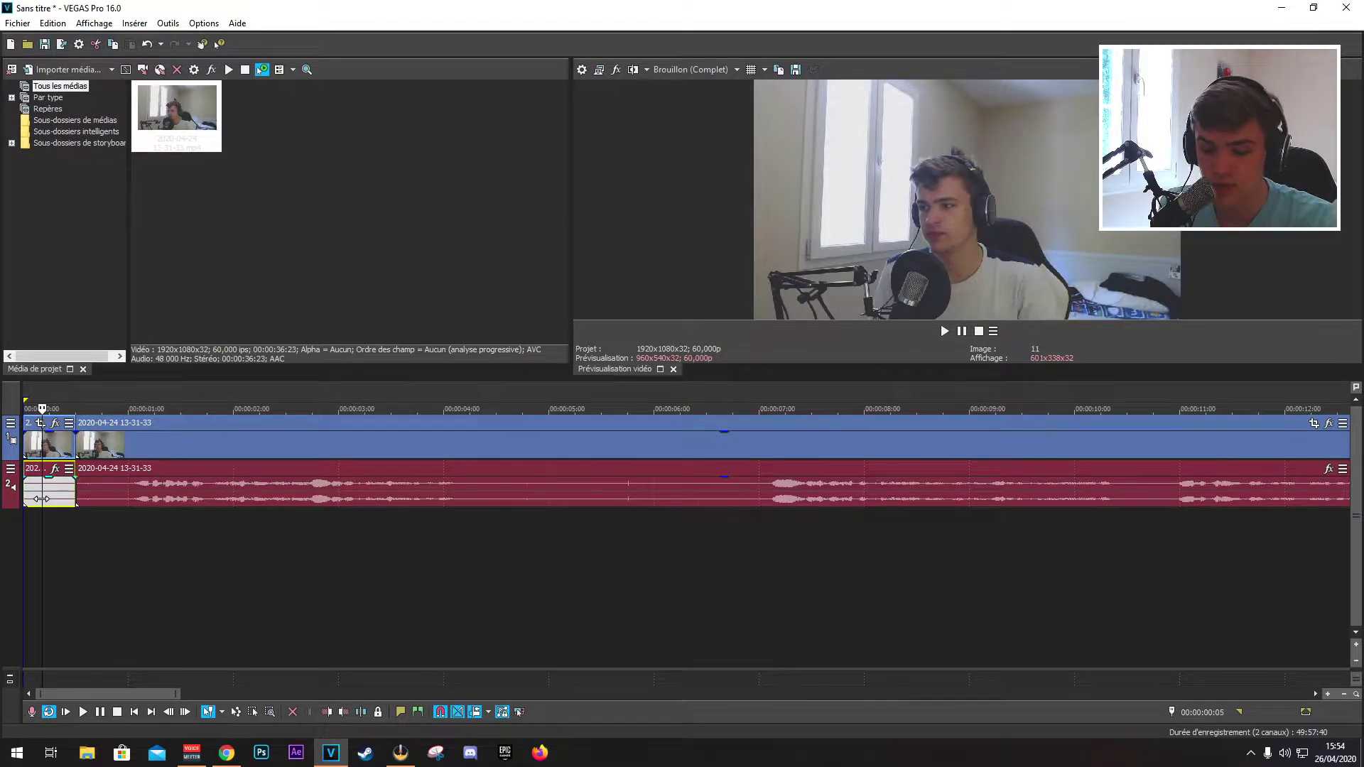
{"action": "key", "text": "Delete"}
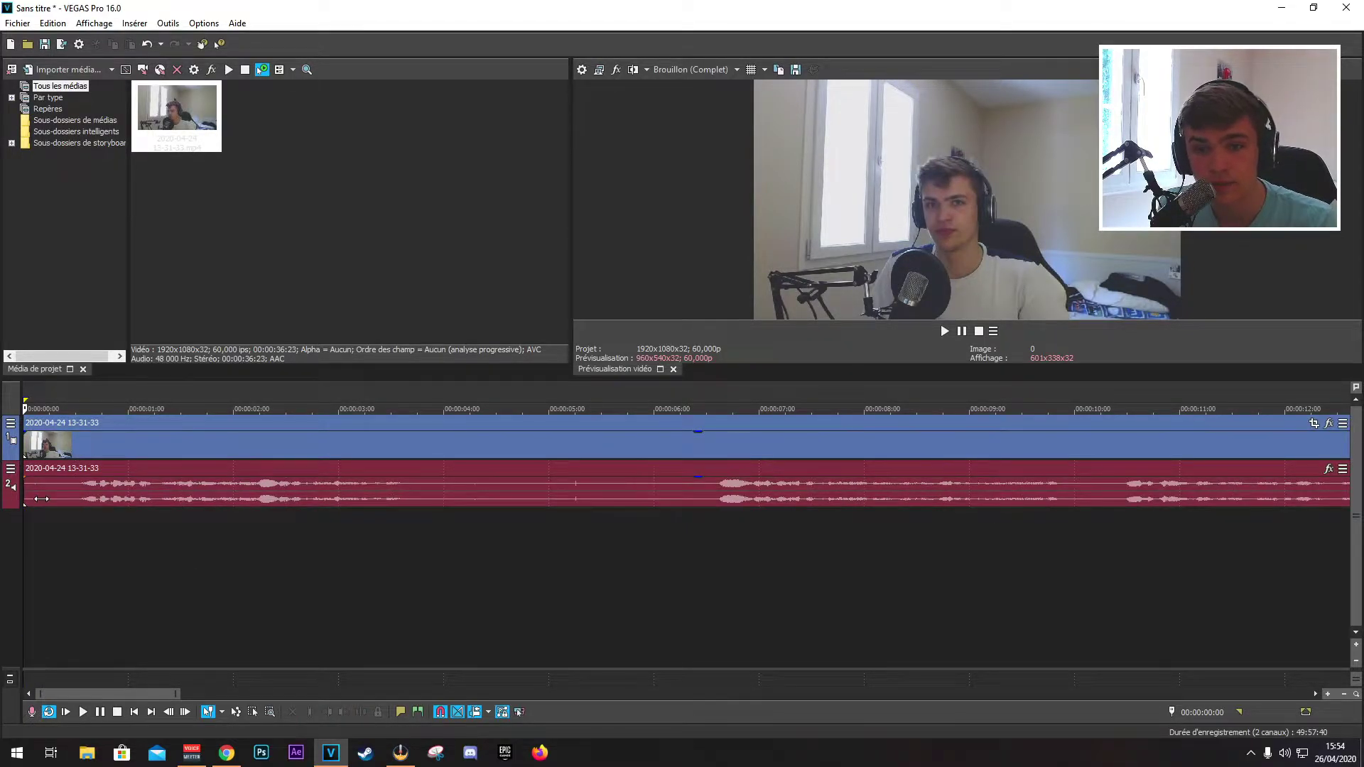
Move the playhead back frame by frame through the opening to the start of the timeline
{"action": "left_click", "coordinate": [84, 398]}
{"action": "scroll", "coordinate": [83, 397], "scroll_direction": "down", "scroll_amount": 3}
{"action": "key", "text": "Left"}
{"action": "key", "text": "Left"}
{"action": "key", "text": "Left"}
{"action": "key", "text": "Left"}
{"action": "key", "text": "Left"}
{"action": "key", "text": "Left"}
{"action": "key", "text": "Left"}
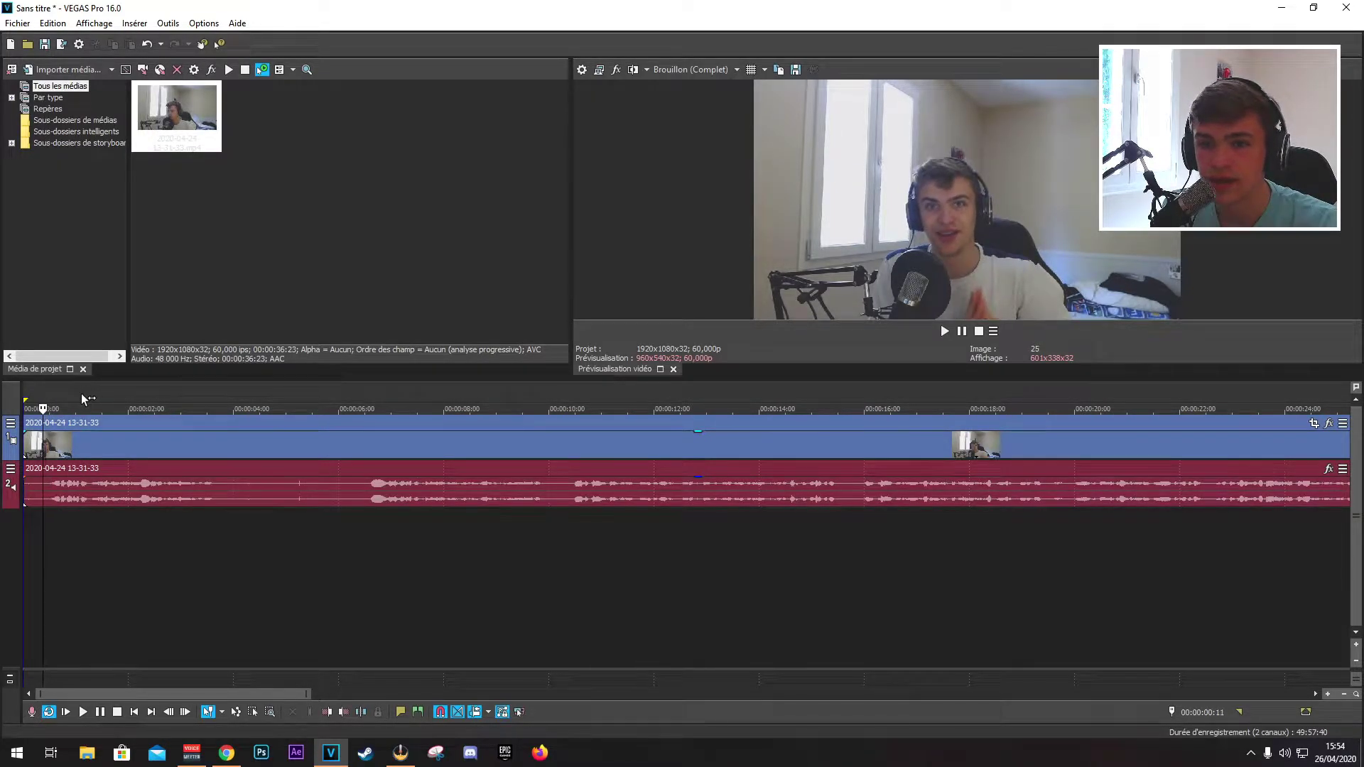
{"action": "key", "text": "Left"}
{"action": "key", "text": "Left"}
{"action": "key", "text": "Left"}
{"action": "key", "text": "Left"}
{"action": "key", "text": "Left"}
{"action": "key", "text": "Left"}
{"action": "key", "text": "Left"}
{"action": "key", "text": "Left"}
{"action": "key", "text": "Left"}
{"action": "key", "text": "Left"}
{"action": "key", "text": "Left"}
{"action": "key", "text": "Left"}
{"action": "key", "text": "Left"}
{"action": "key", "text": "Left"}
{"action": "key", "text": "Left"}
{"action": "key", "text": "Left"}
{"action": "key", "text": "Left"}
{"action": "key", "text": "Left"}
{"action": "key", "text": "Left"}
{"action": "key", "text": "Left"}
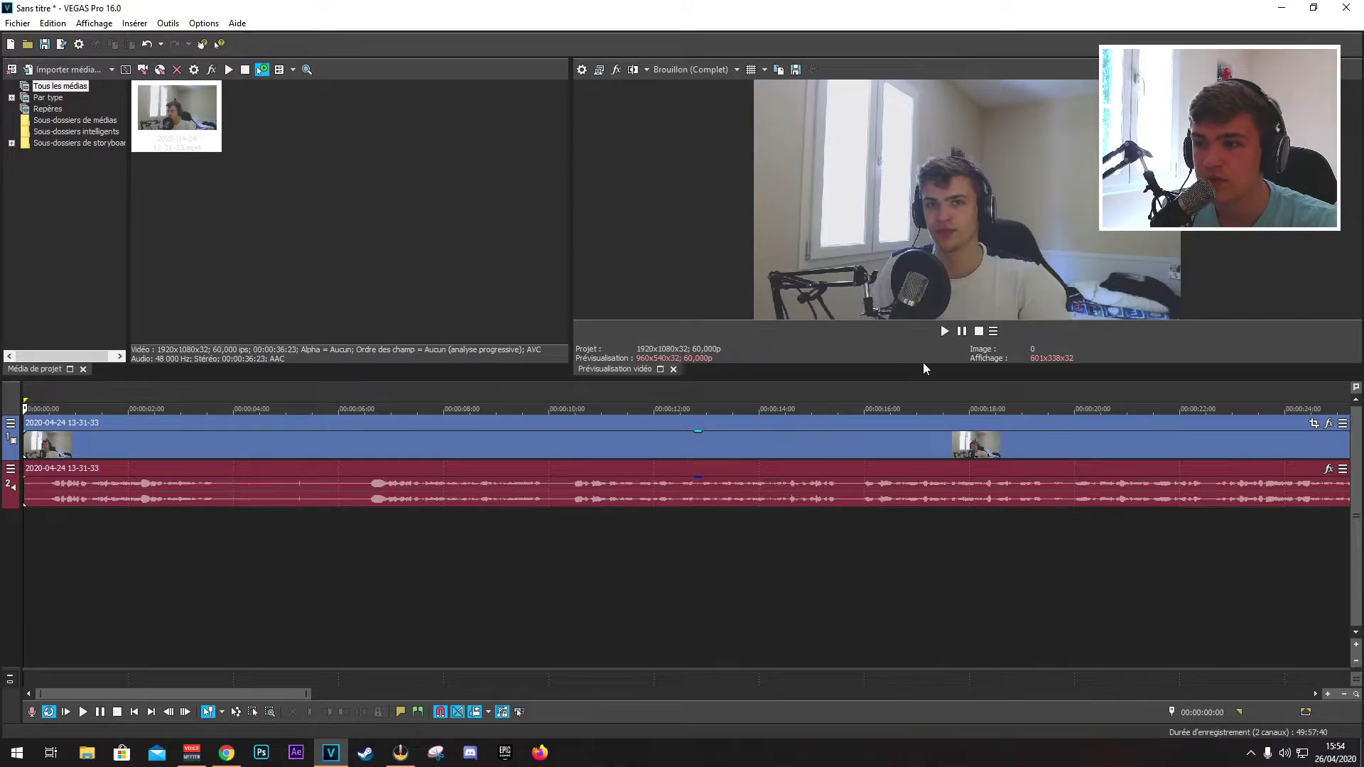
Find where the speech begins, split the trimmed clip at 00:00:00:15 again and delete the short piece before it
{"action": "left_click", "coordinate": [961, 334]}
{"action": "key", "text": "Left"}
{"action": "key", "text": "Left"}
{"action": "key", "text": "Left"}
{"action": "key", "text": "Left"}
{"action": "key", "text": "Left"}
{"action": "key", "text": "Left"}
{"action": "key", "text": "Left"}
{"action": "key", "text": "Left"}
{"action": "key", "text": "Left"}
{"action": "key", "text": "Left"}
{"action": "key", "text": "Left"}
{"action": "key", "text": "Left"}
{"action": "key", "text": "Left"}
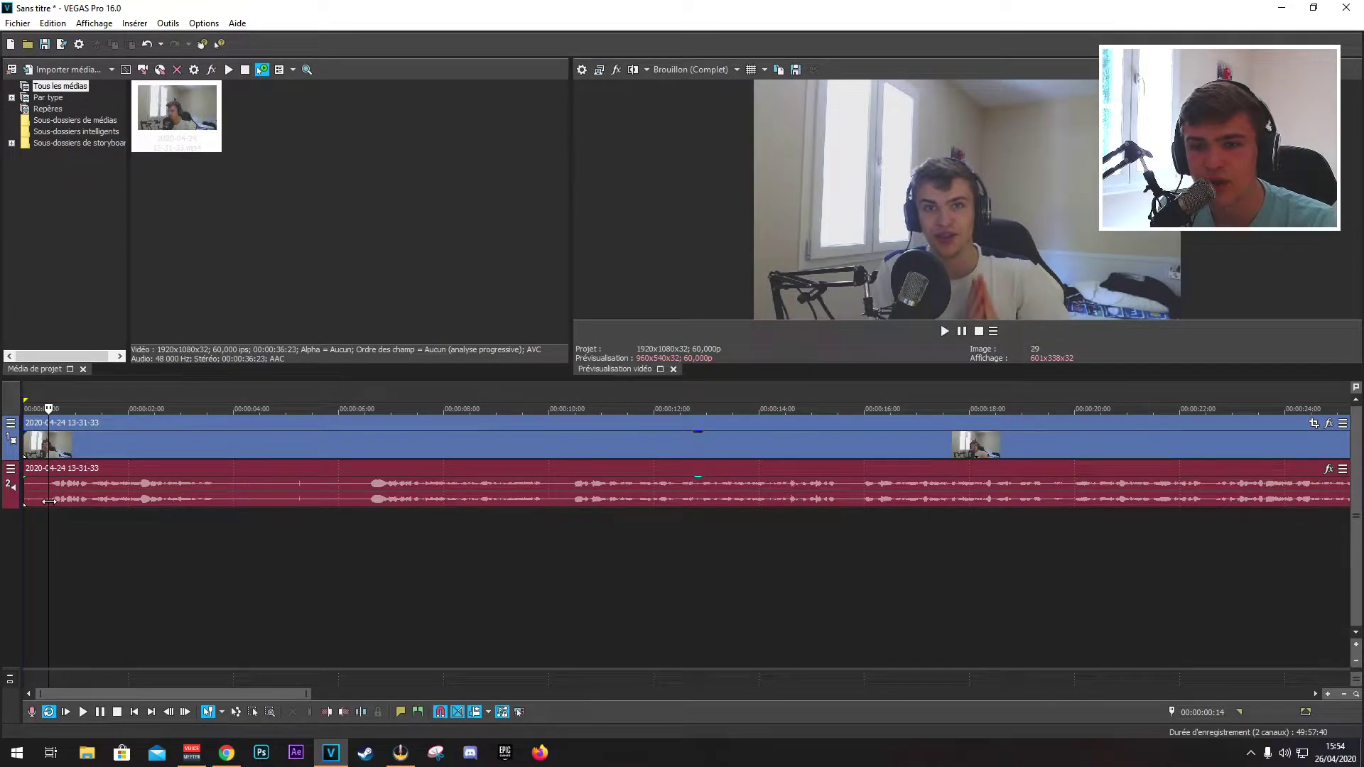
{"action": "key", "text": "Right"}
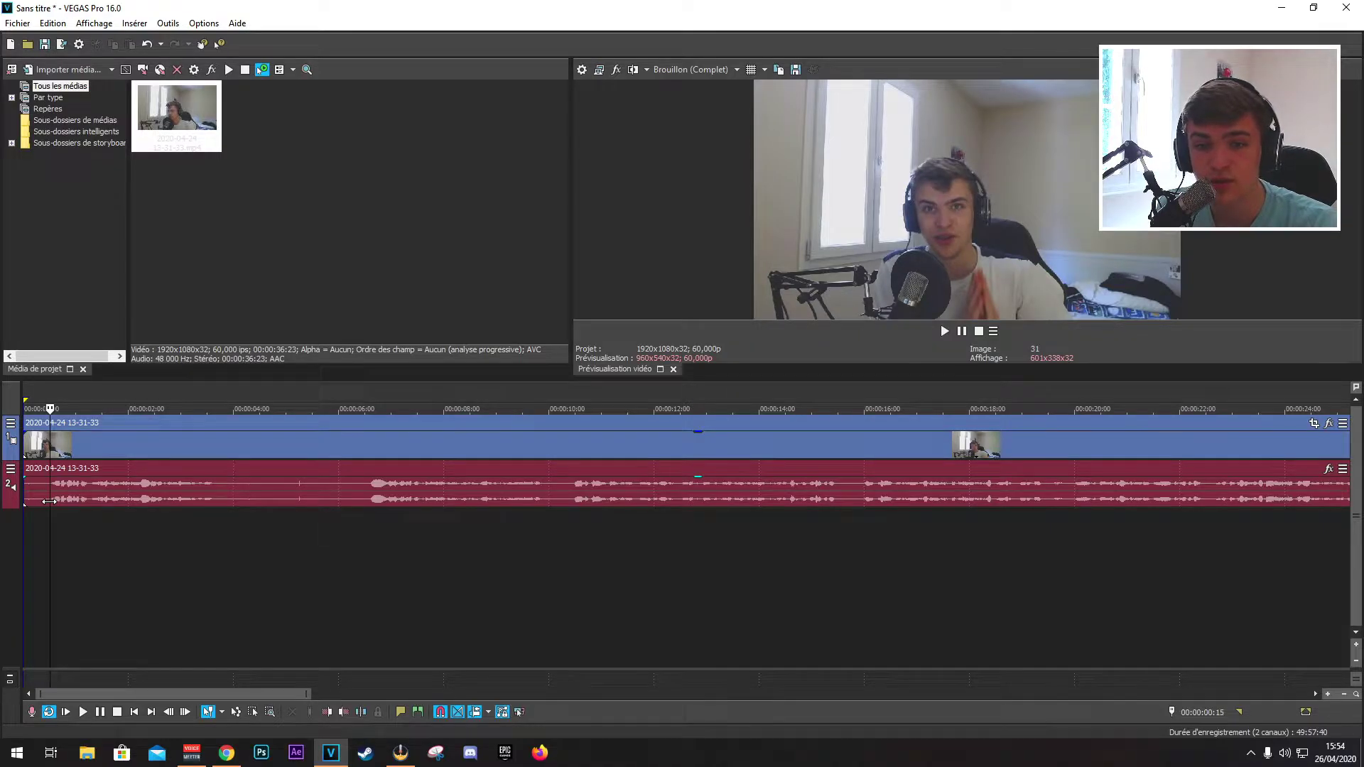
{"action": "key", "text": "s"}
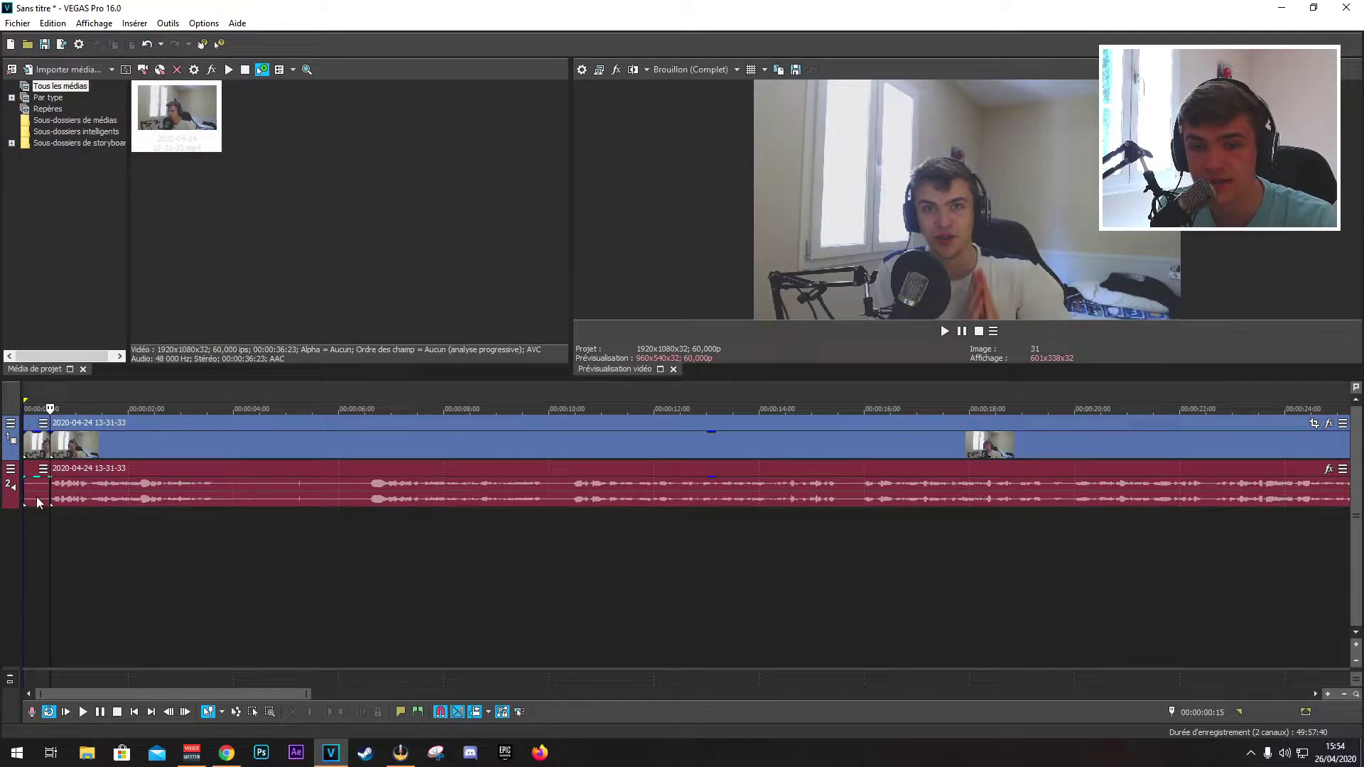
{"action": "left_click", "coordinate": [35, 496]}
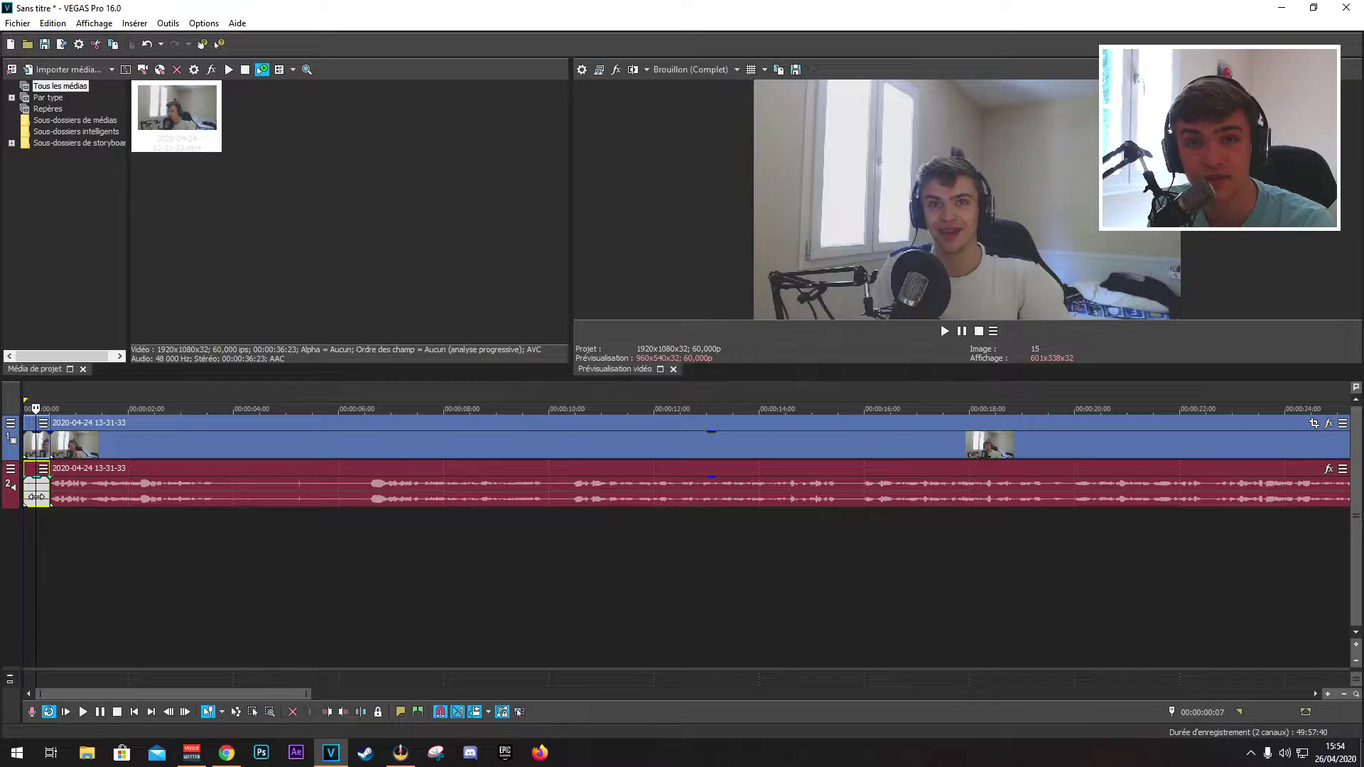
{"action": "key", "text": "Delete"}
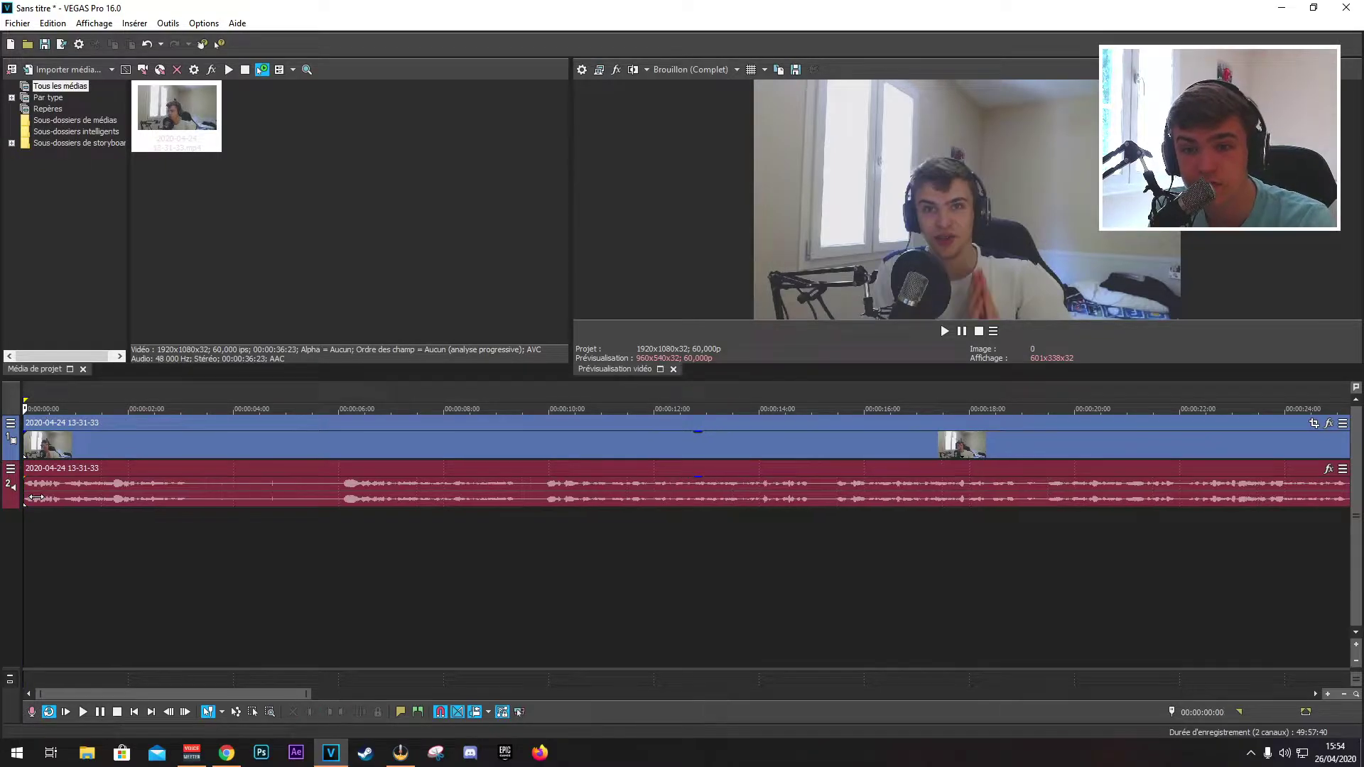
Play the new opening and split the clip at 00:00:03:09, where the first spoken passage ends
{"action": "left_click", "coordinate": [944, 331]}
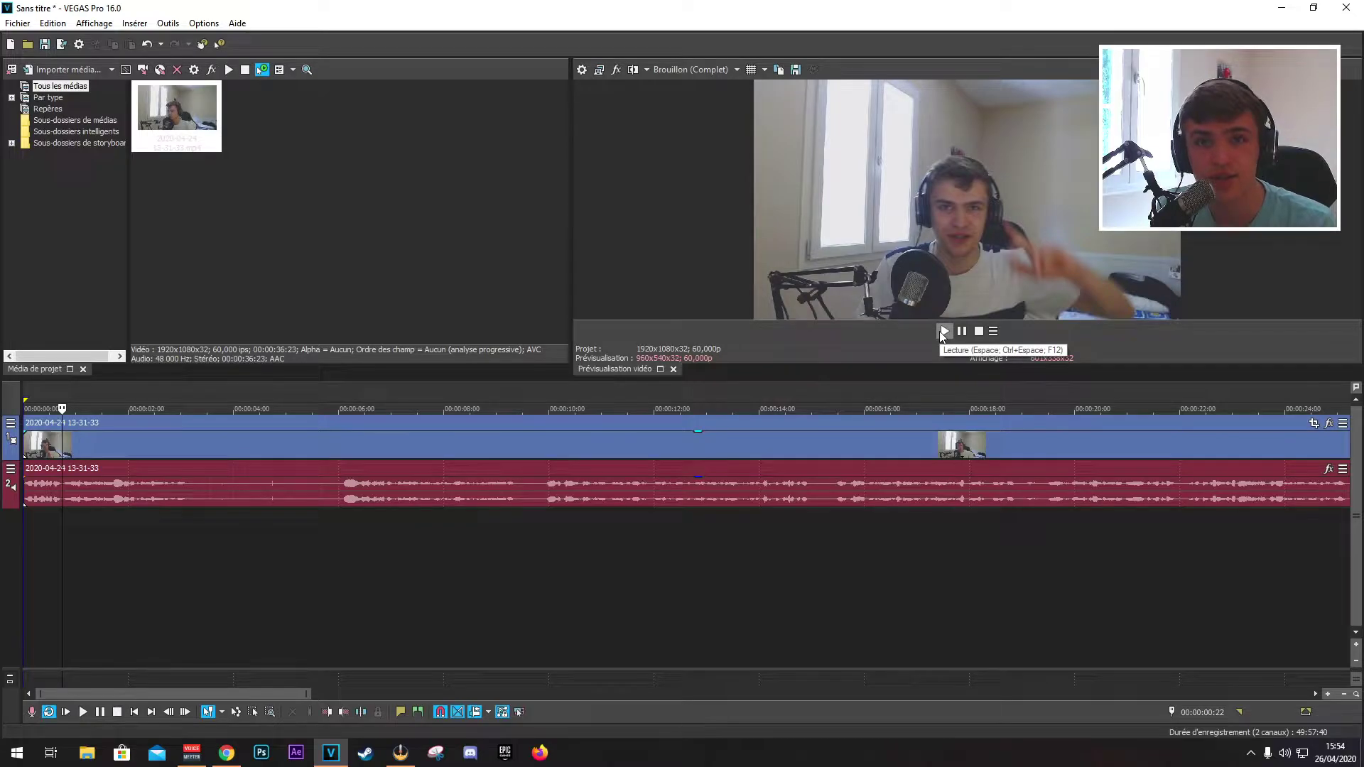
{"action": "left_click", "coordinate": [204, 394]}
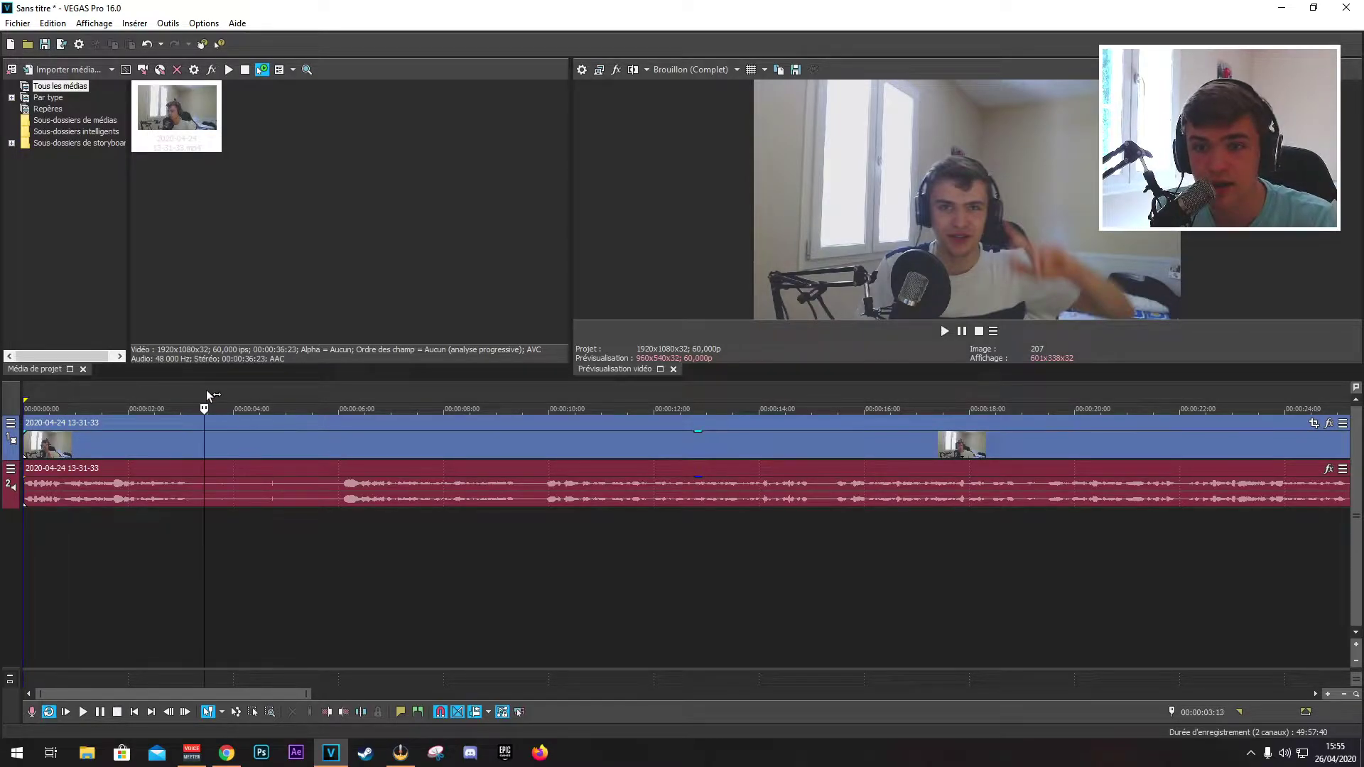
{"action": "left_click", "coordinate": [197, 399]}
{"action": "key", "text": "s"}
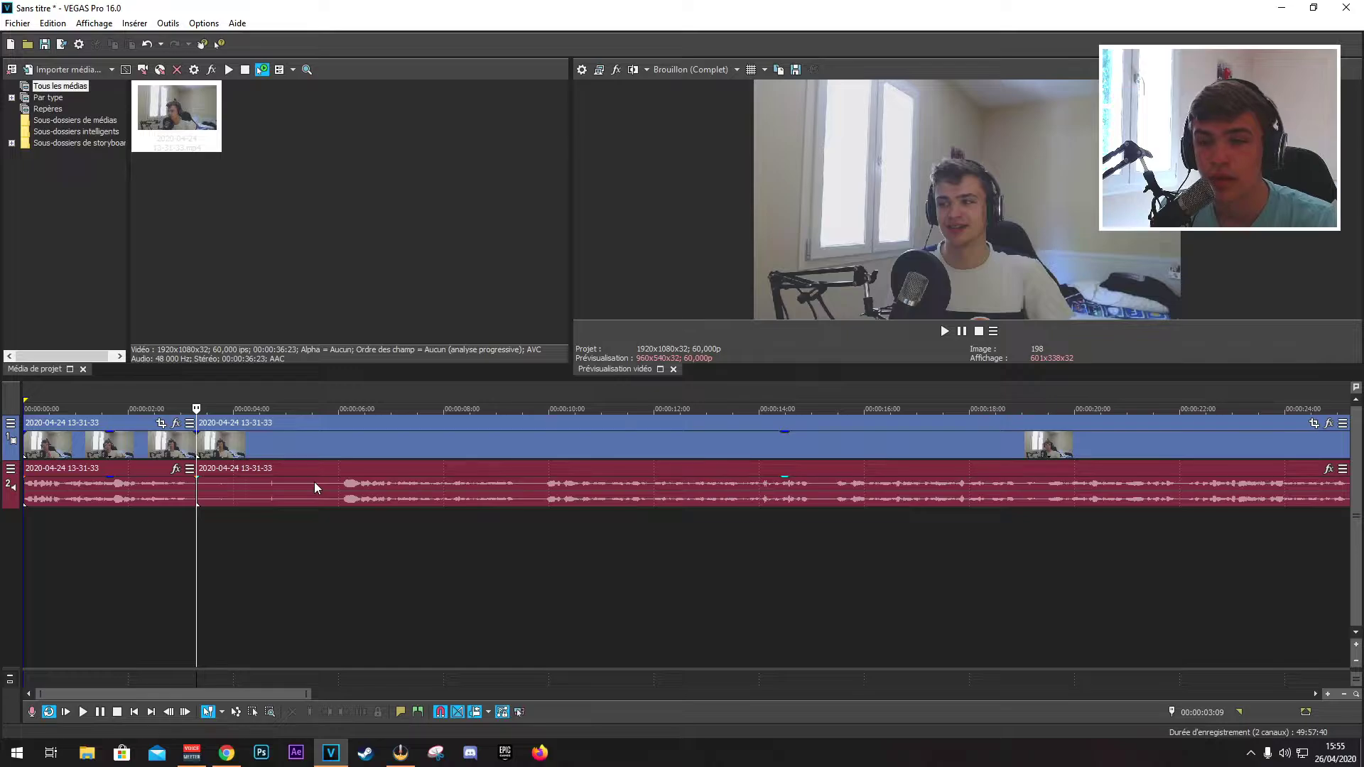
{"action": "left_click", "coordinate": [50, 70]}
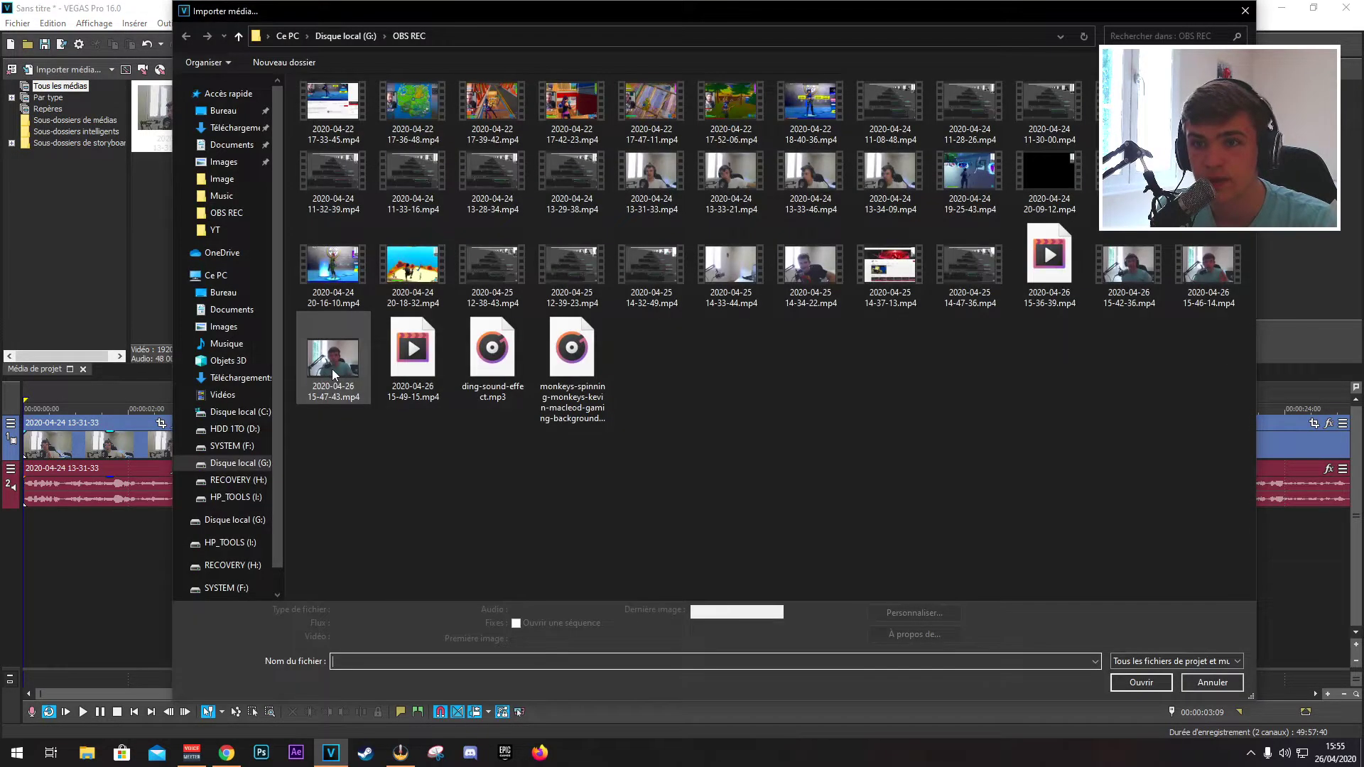
{"action": "left_click", "coordinate": [412, 267]}
{"action": "left_click", "coordinate": [1141, 682]}
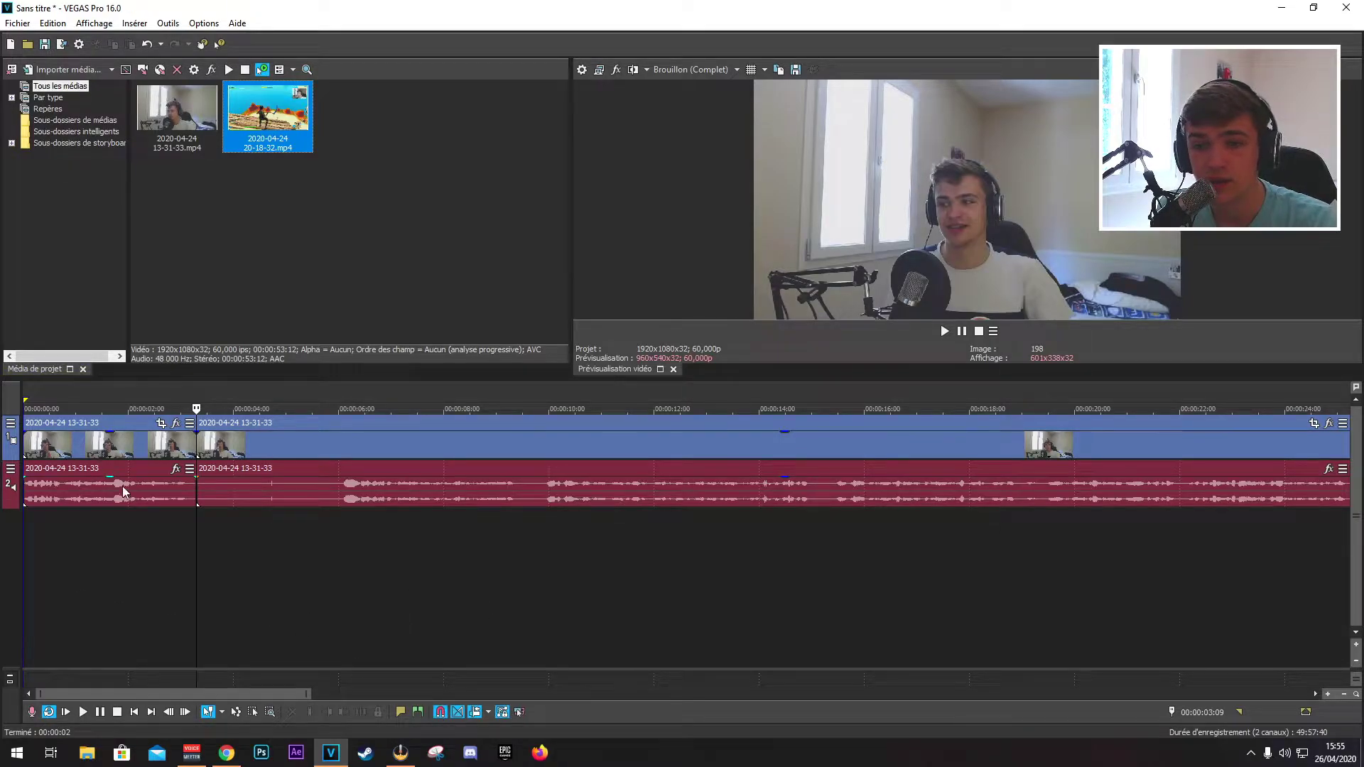
{"action": "left_click", "coordinate": [294, 449]}
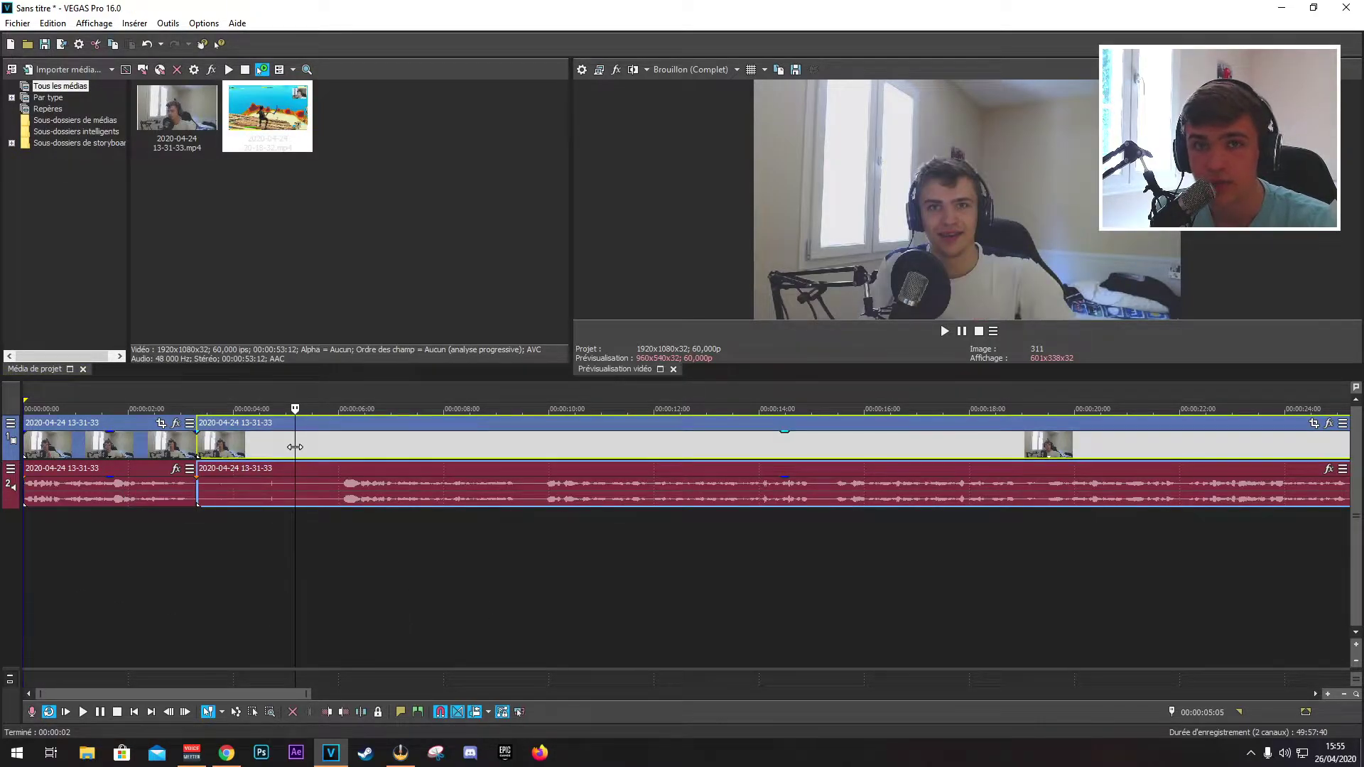
{"action": "key", "text": "Delete"}
{"action": "left_click", "coordinate": [130, 485]}
{"action": "key", "text": "Delete"}
{"action": "double_click", "coordinate": [271, 142]}
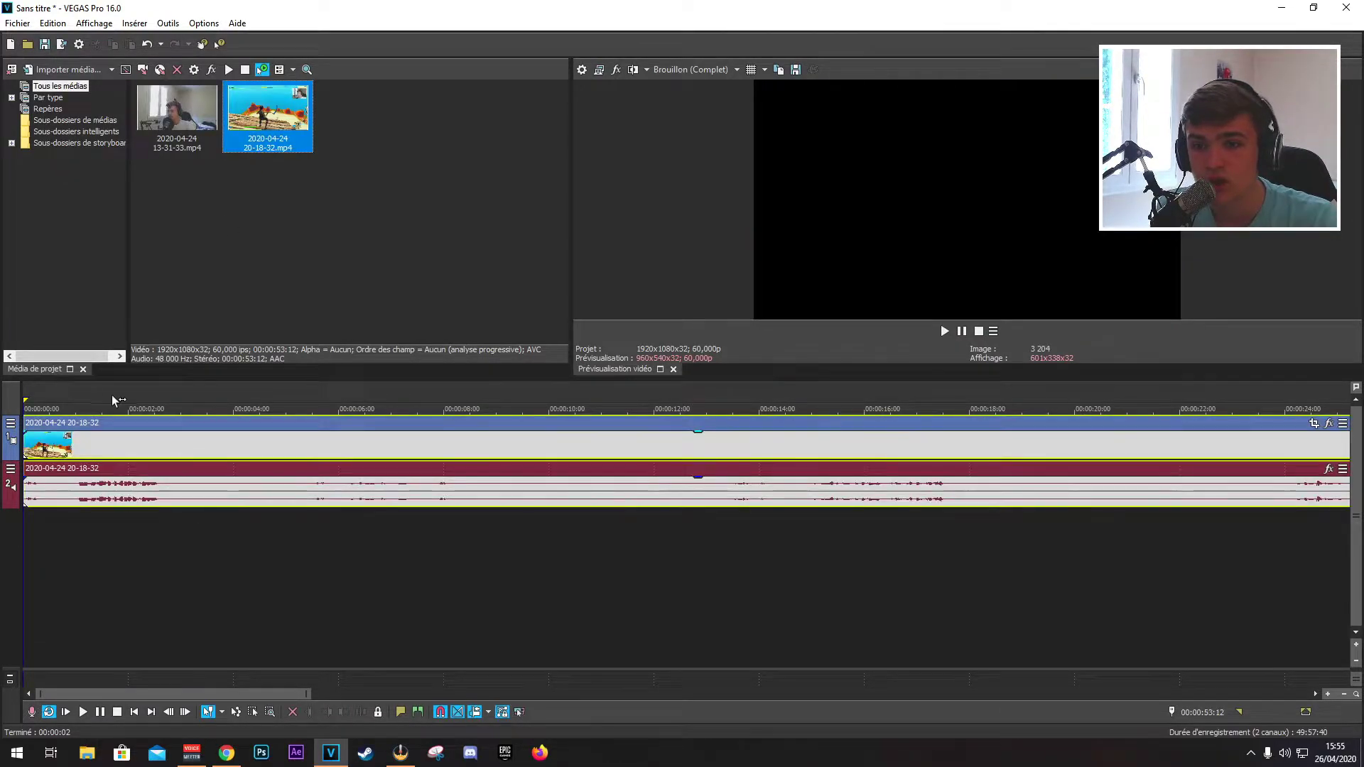
{"action": "left_click", "coordinate": [943, 332]}
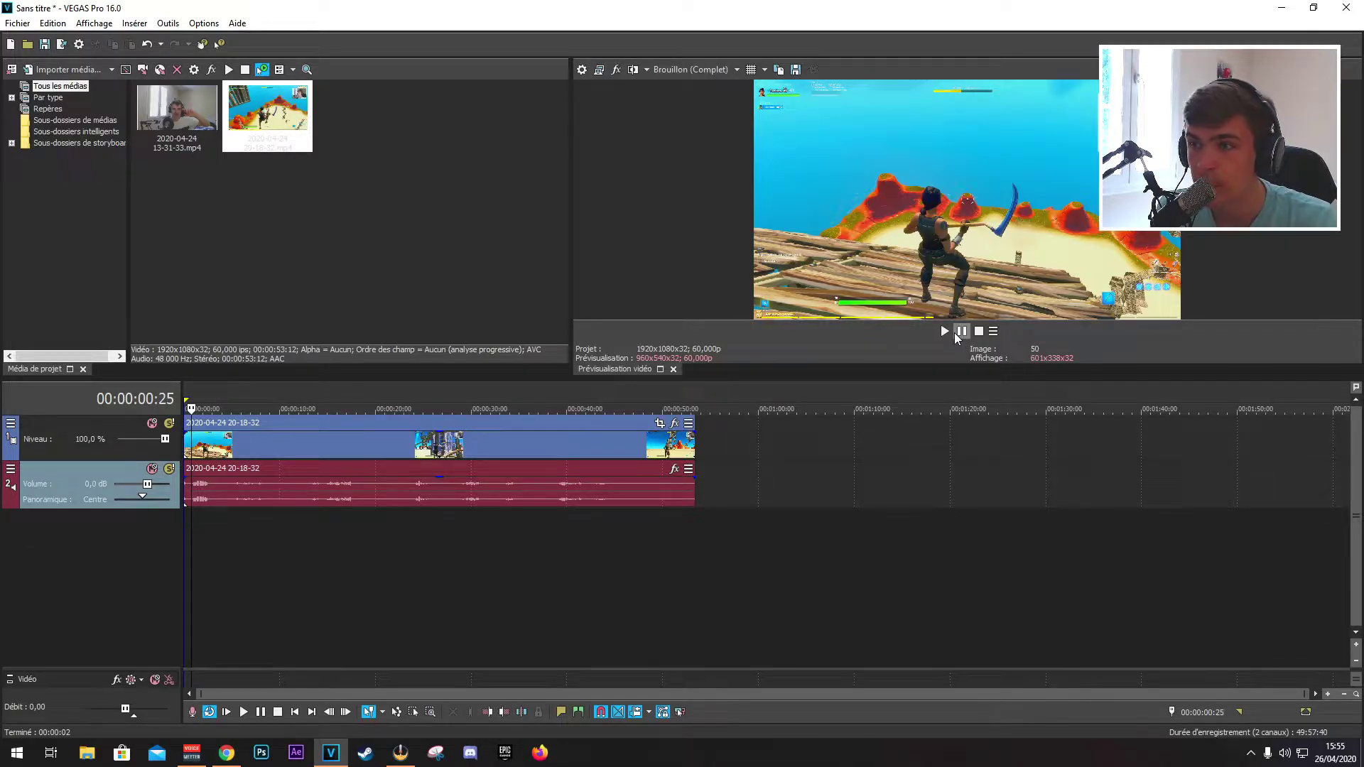
{"action": "left_click", "coordinate": [958, 334]}
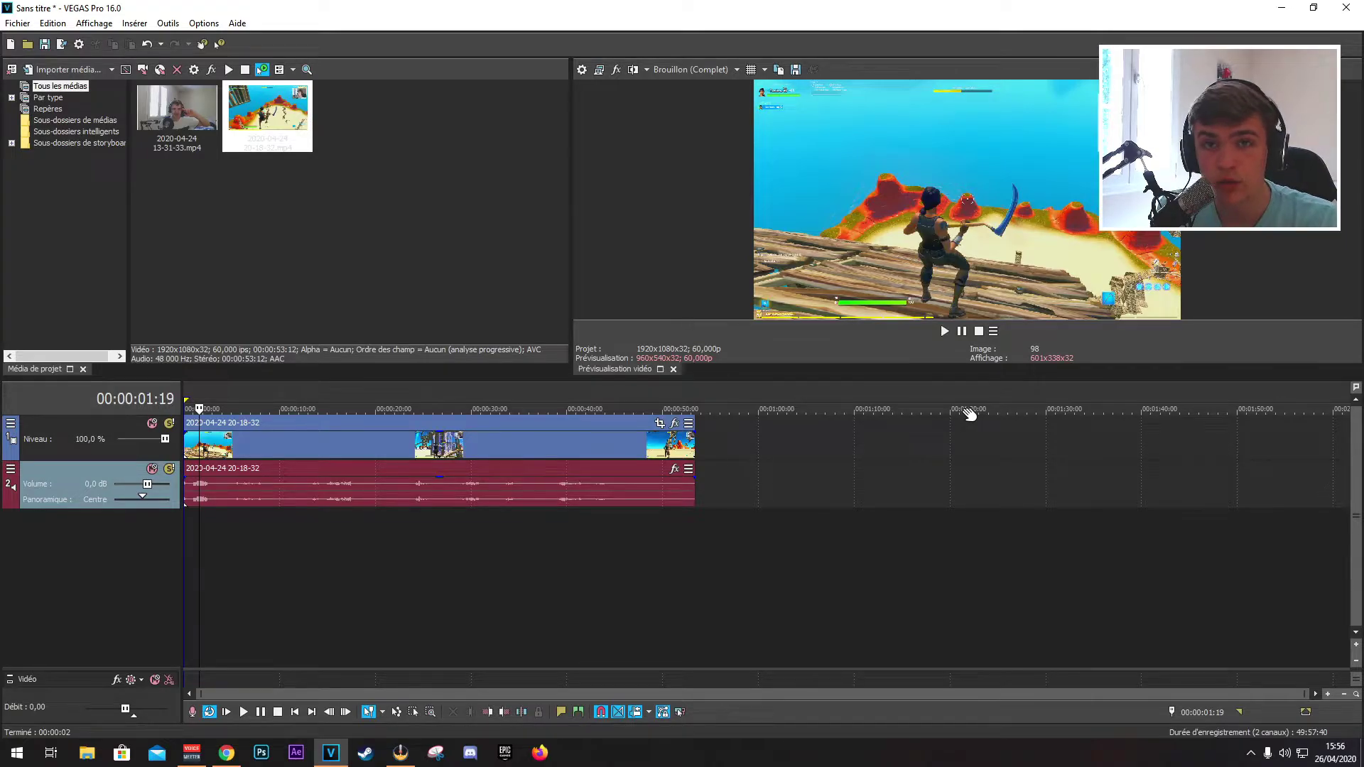
{"action": "right_click", "coordinate": [383, 444]}
{"action": "left_click", "coordinate": [421, 732]}
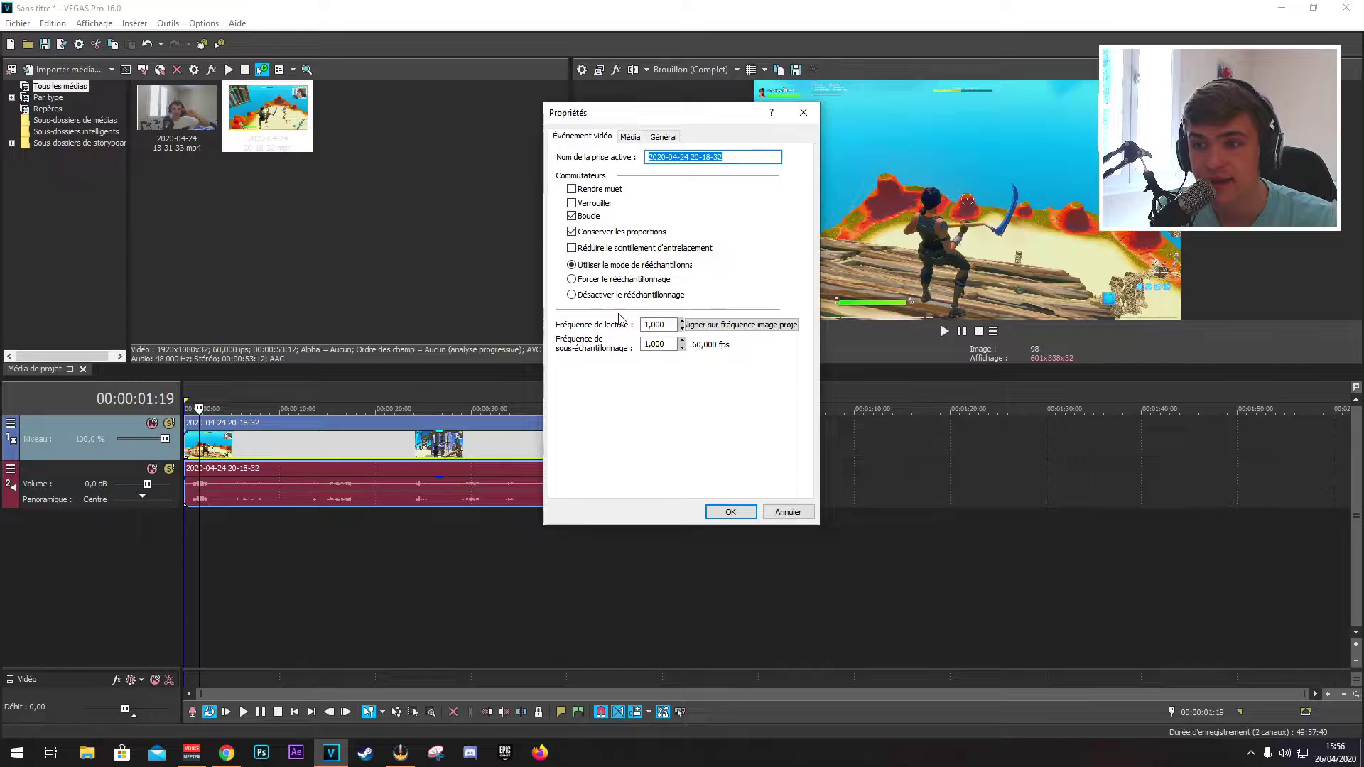
{"action": "left_click", "coordinate": [623, 294]}
{"action": "left_click", "coordinate": [730, 511]}
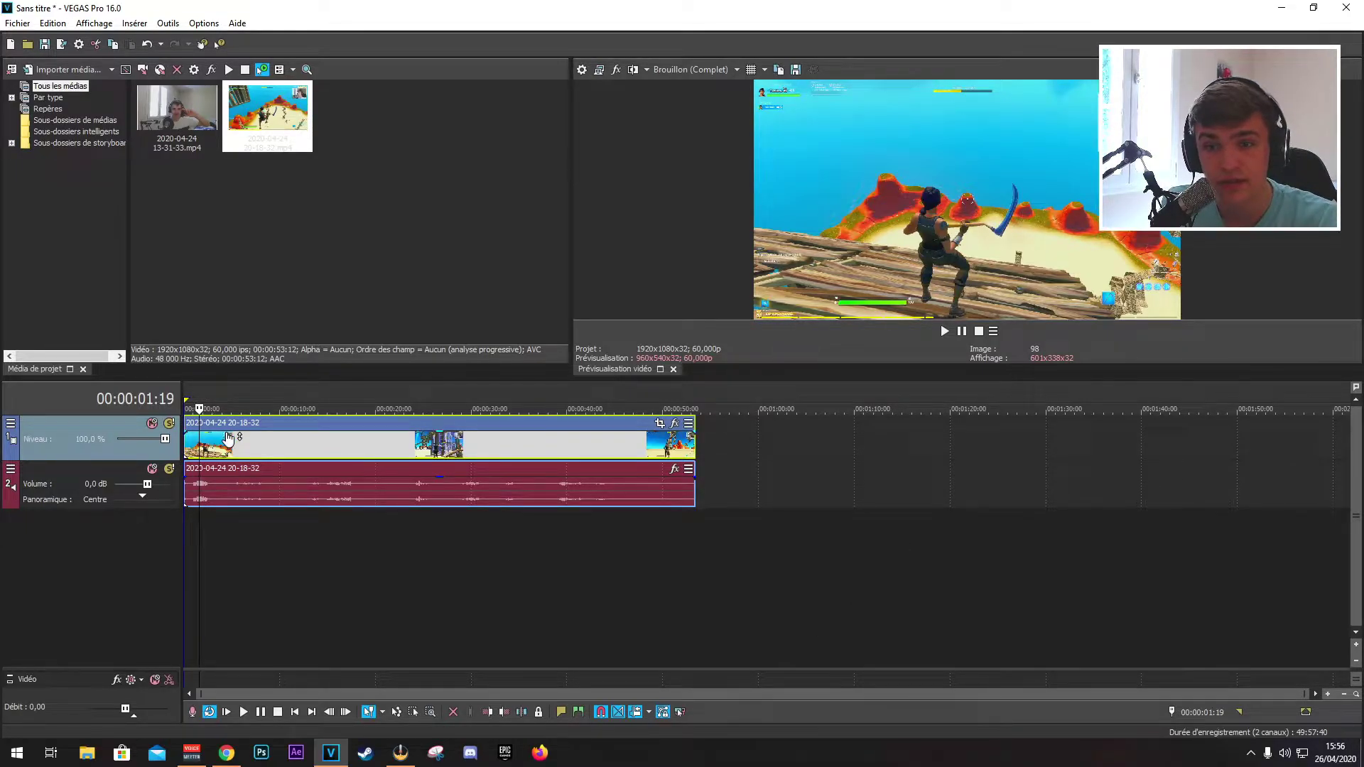
Split the clip at 00:00:01:01 and delete the short opening piece so the rest starts the timeline
{"action": "scroll", "coordinate": [226, 439], "scroll_direction": "up", "scroll_amount": 5}
{"action": "left_click", "coordinate": [283, 406]}
{"action": "scroll", "coordinate": [307, 406], "scroll_direction": "down", "scroll_amount": 2}
{"action": "key", "text": "Right"}
{"action": "key", "text": "Right"}
{"action": "key", "text": "Right"}
{"action": "key", "text": "Right"}
{"action": "key", "text": "Right"}
{"action": "key", "text": "Right"}
{"action": "key", "text": "s"}
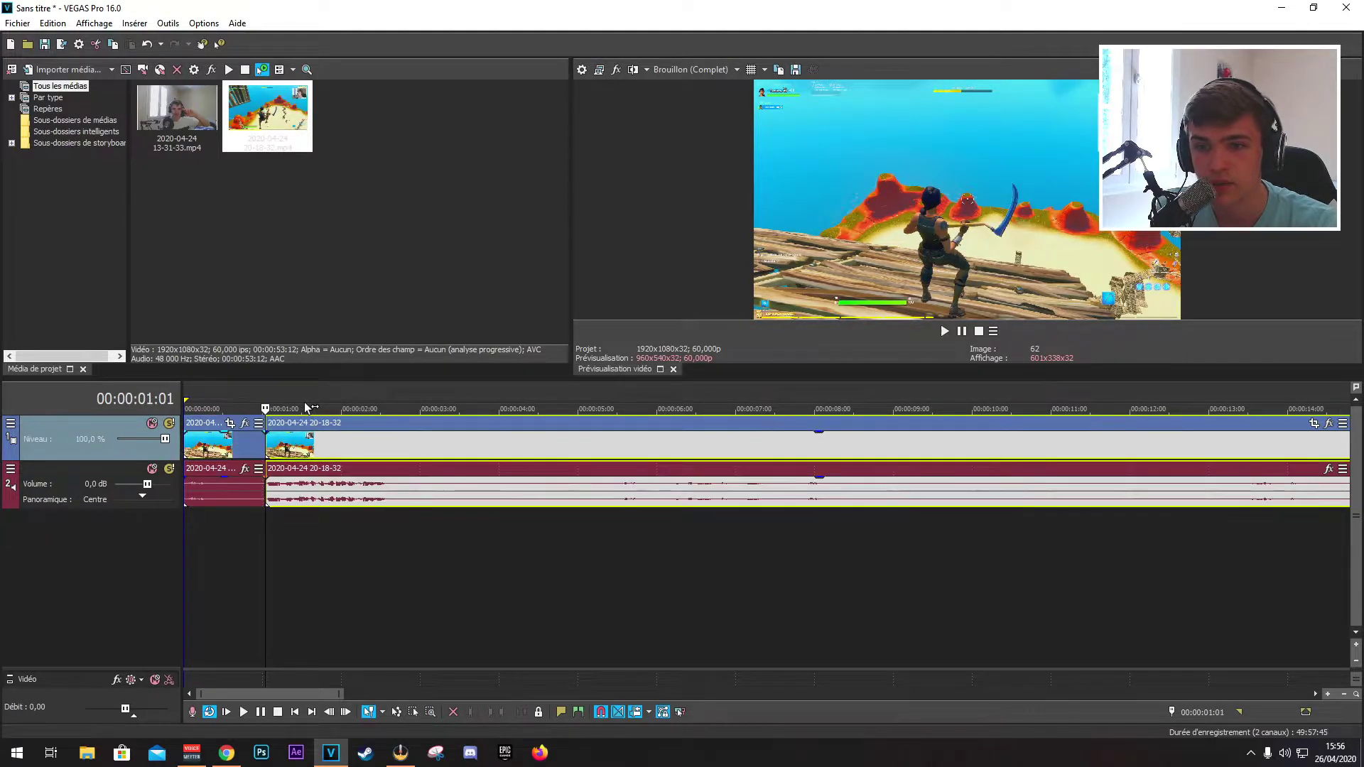
{"action": "left_click", "coordinate": [242, 492]}
{"action": "key", "text": "Delete"}
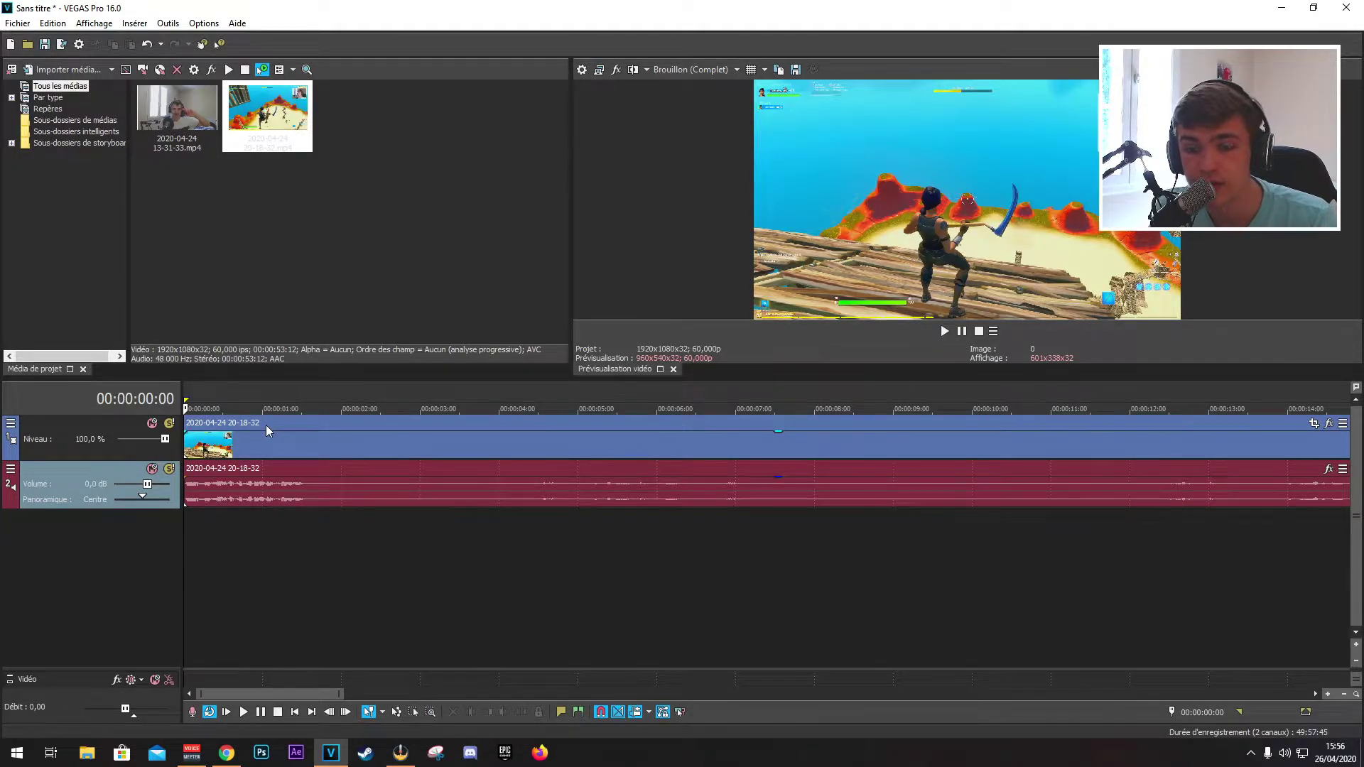
Add the Noir et blanc VEGAS effect to the video event at its default blend of 1,000
{"action": "scroll", "coordinate": [1024, 539], "scroll_direction": "down", "scroll_amount": 2}
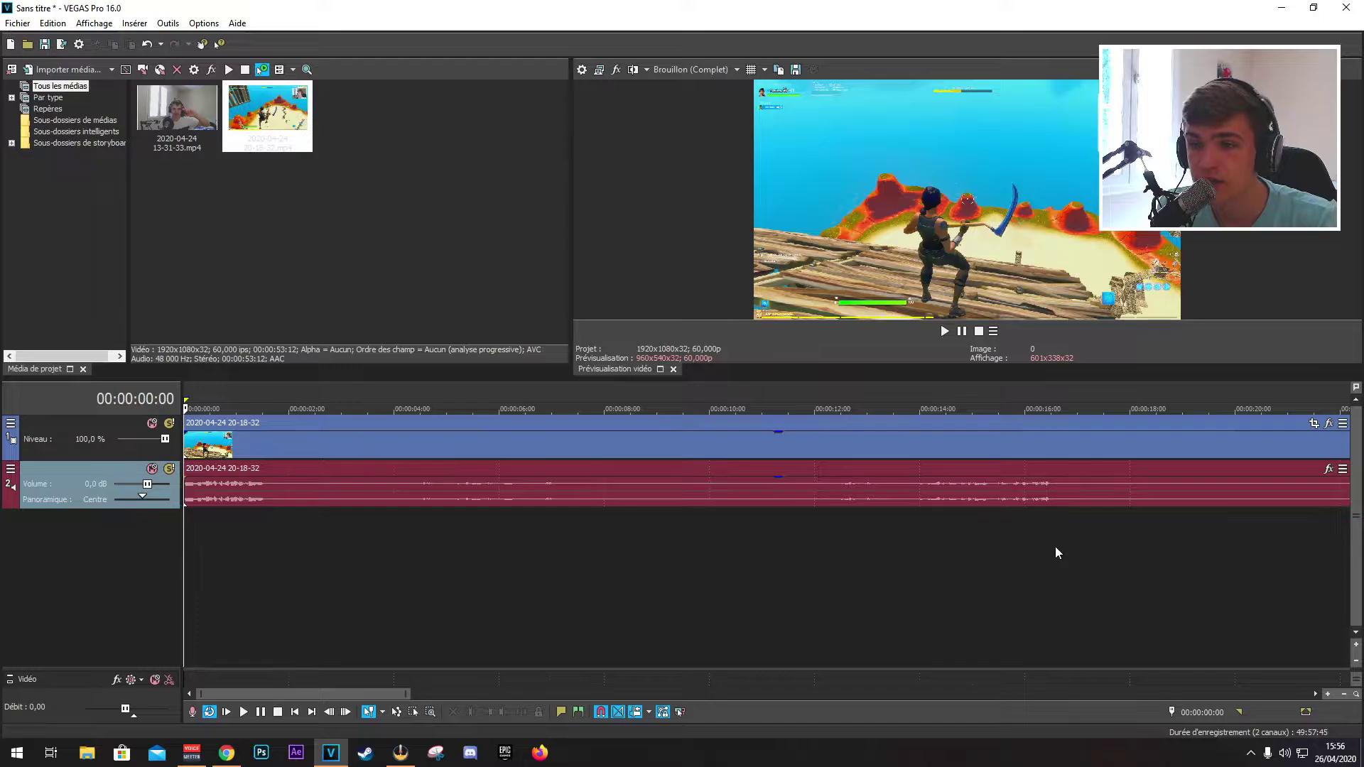
{"action": "left_click", "coordinate": [1328, 423]}
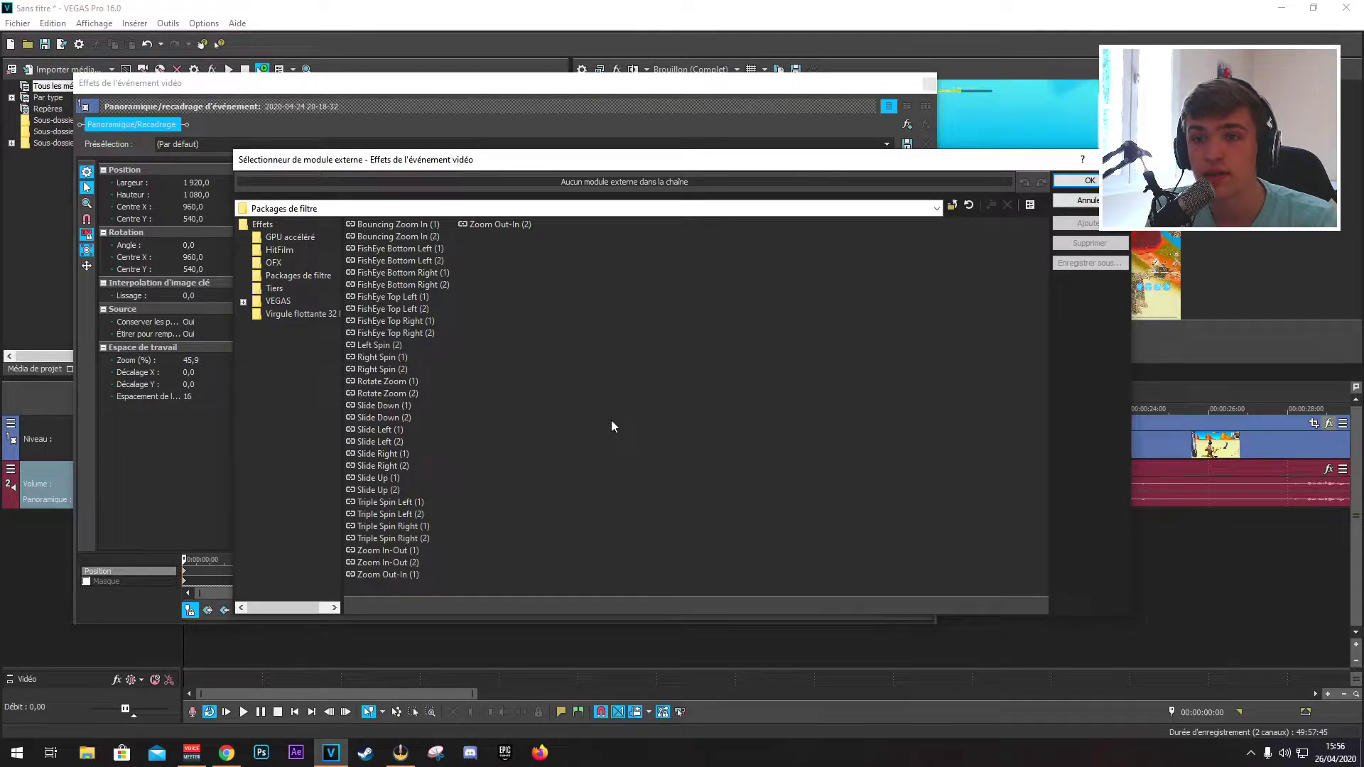
{"action": "left_click", "coordinate": [270, 225]}
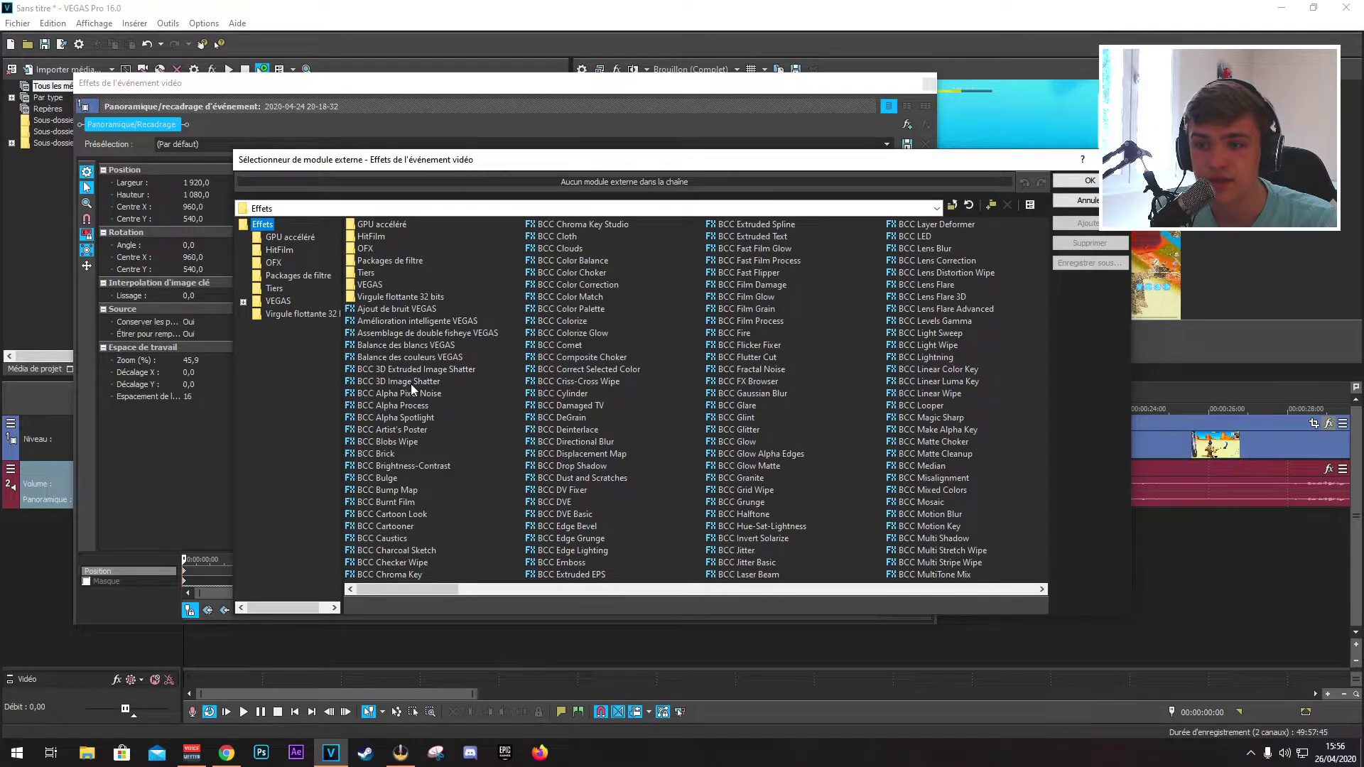
{"action": "left_click", "coordinate": [278, 301]}
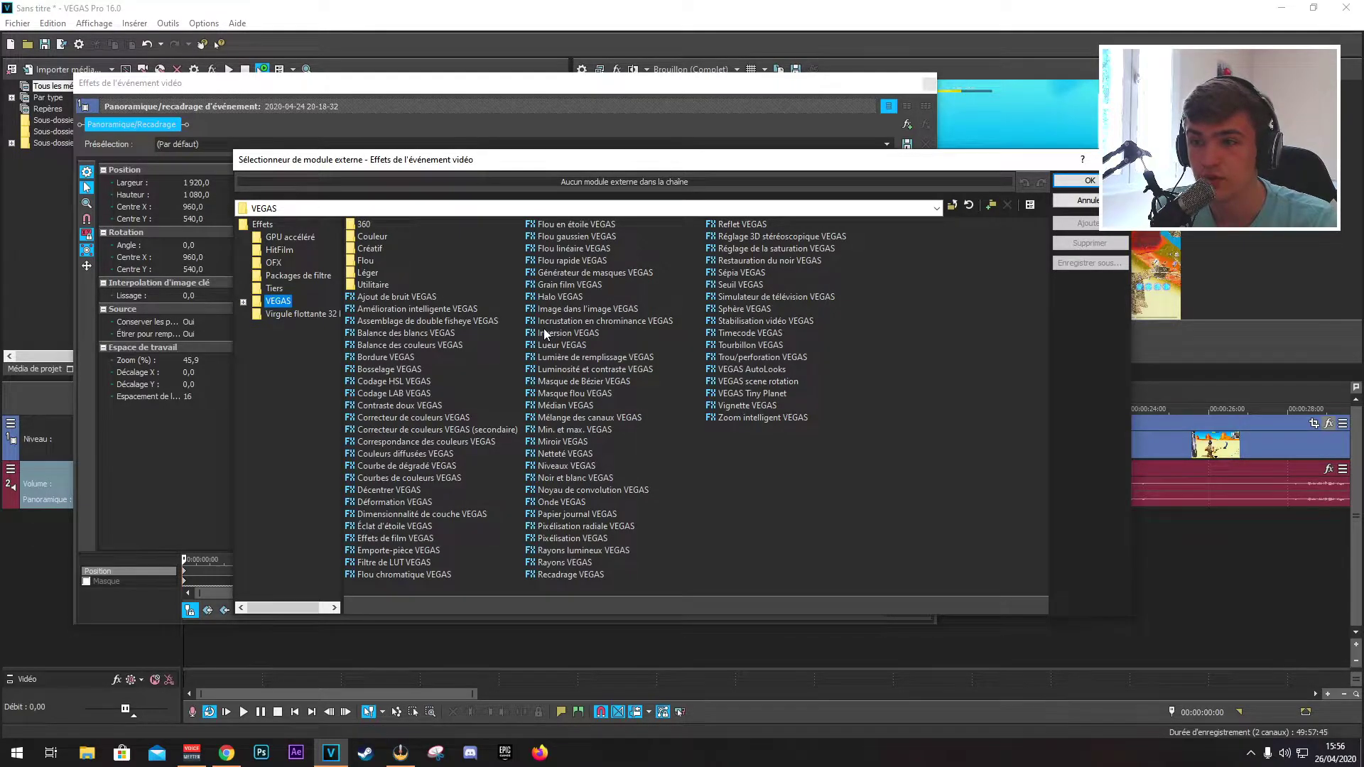
{"action": "left_click", "coordinate": [568, 383]}
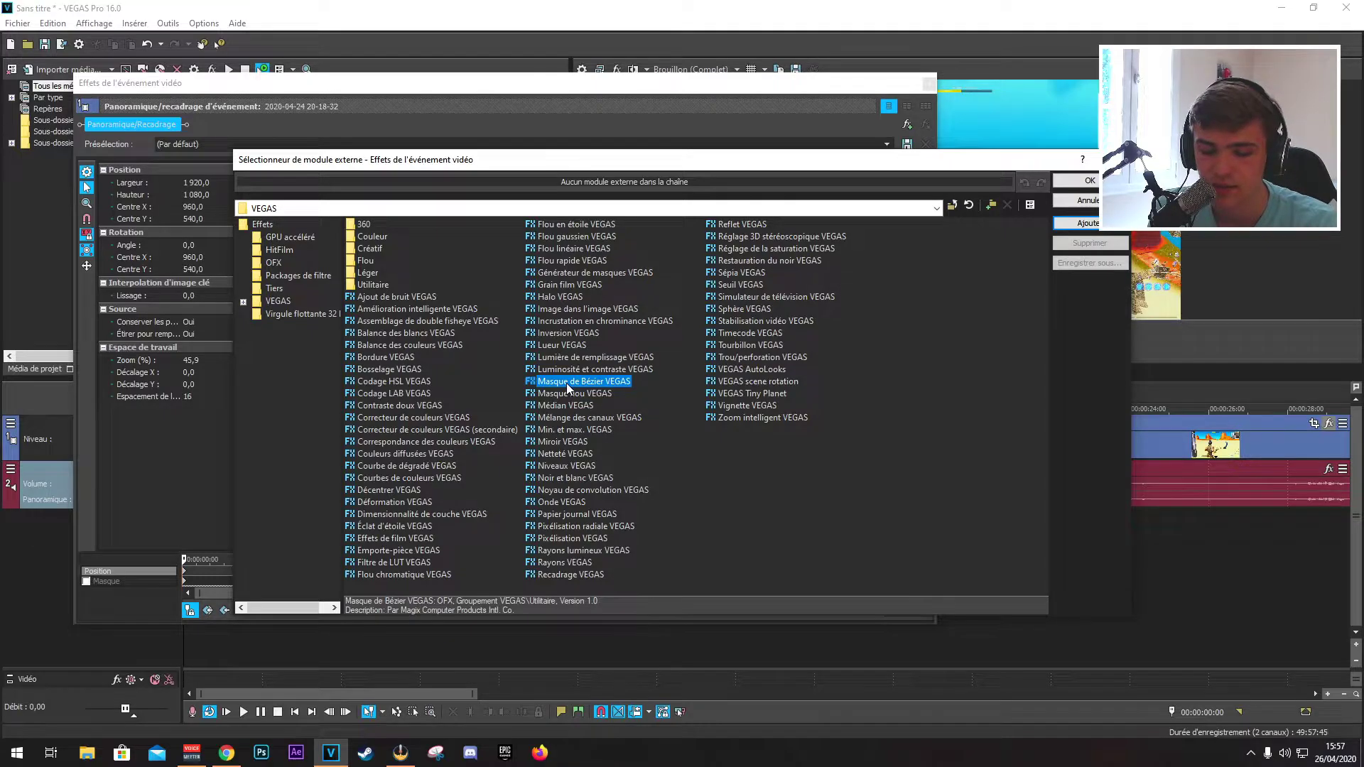
{"action": "key", "text": "n"}
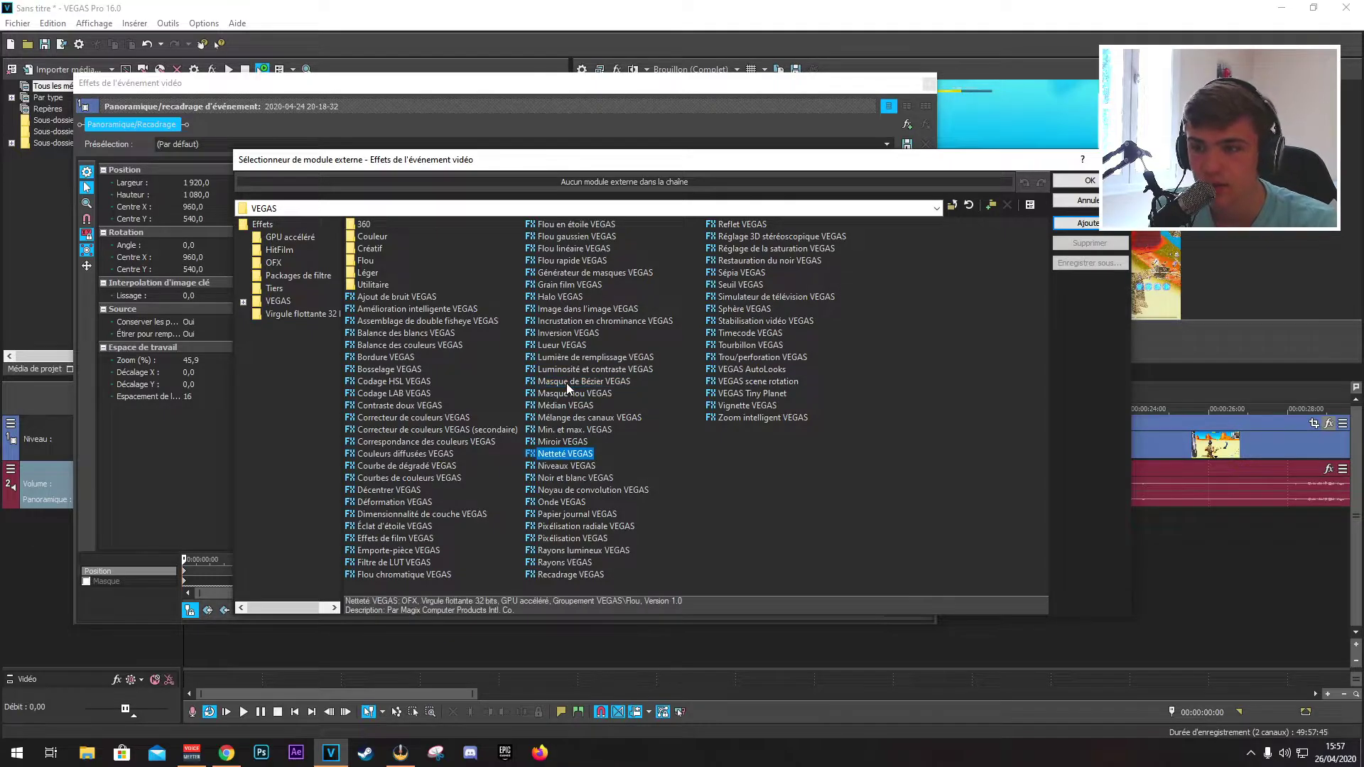
{"action": "left_click", "coordinate": [571, 473]}
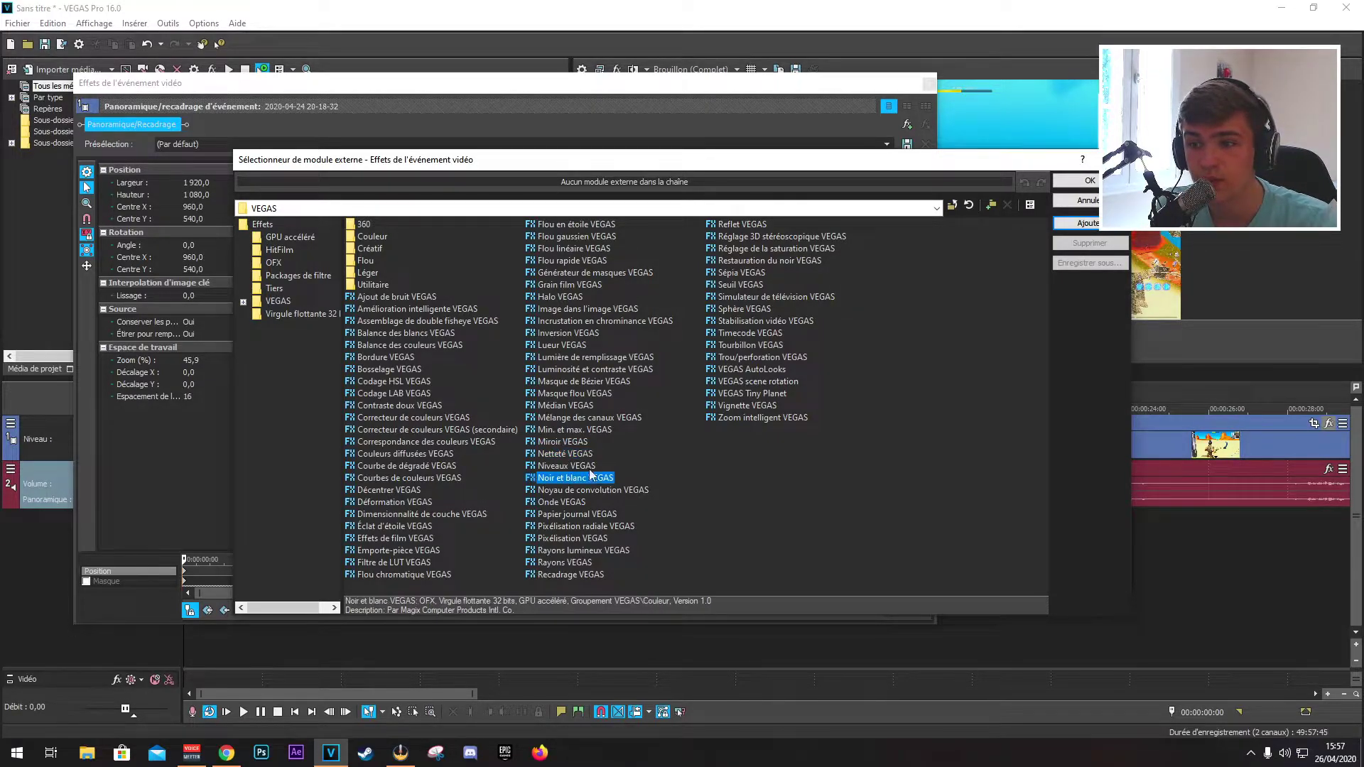
{"action": "left_click", "coordinate": [1087, 225]}
{"action": "left_click", "coordinate": [1089, 180]}
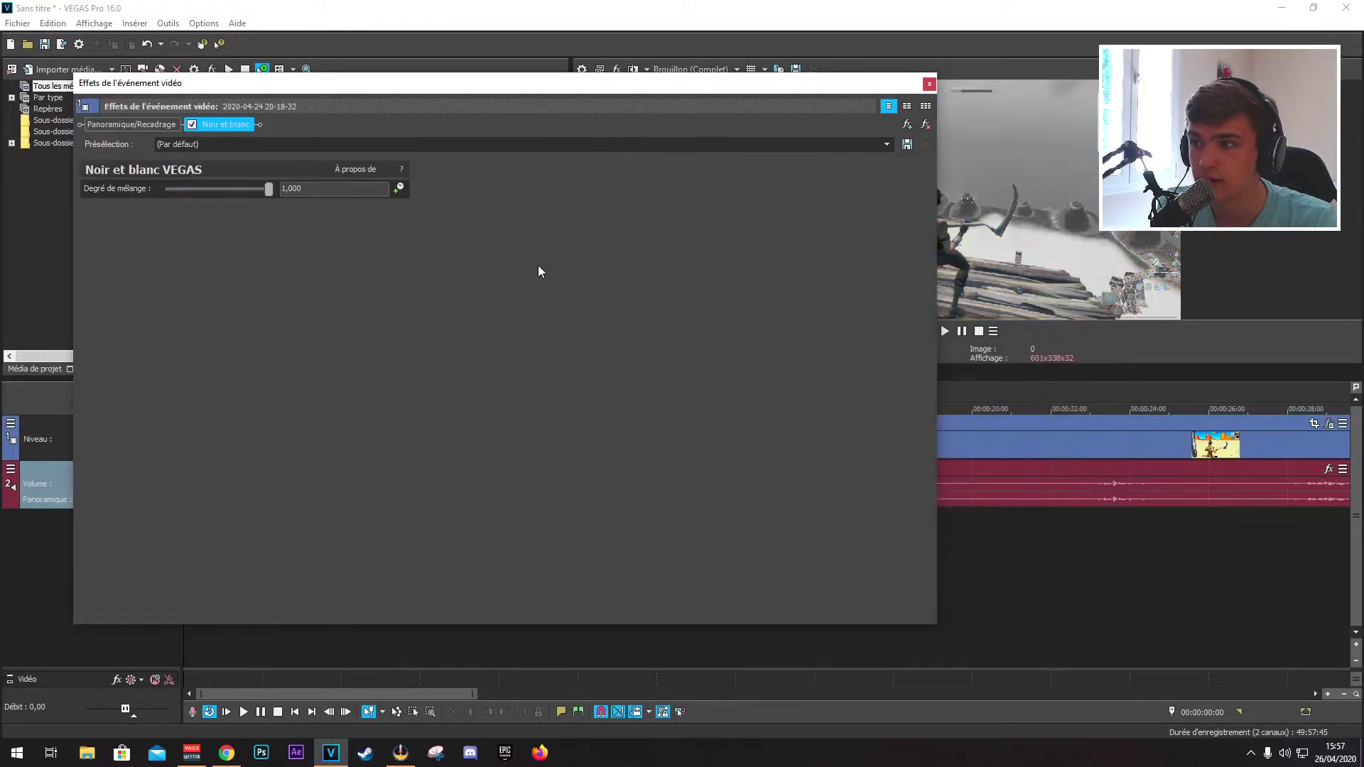
{"action": "left_click", "coordinate": [929, 85]}
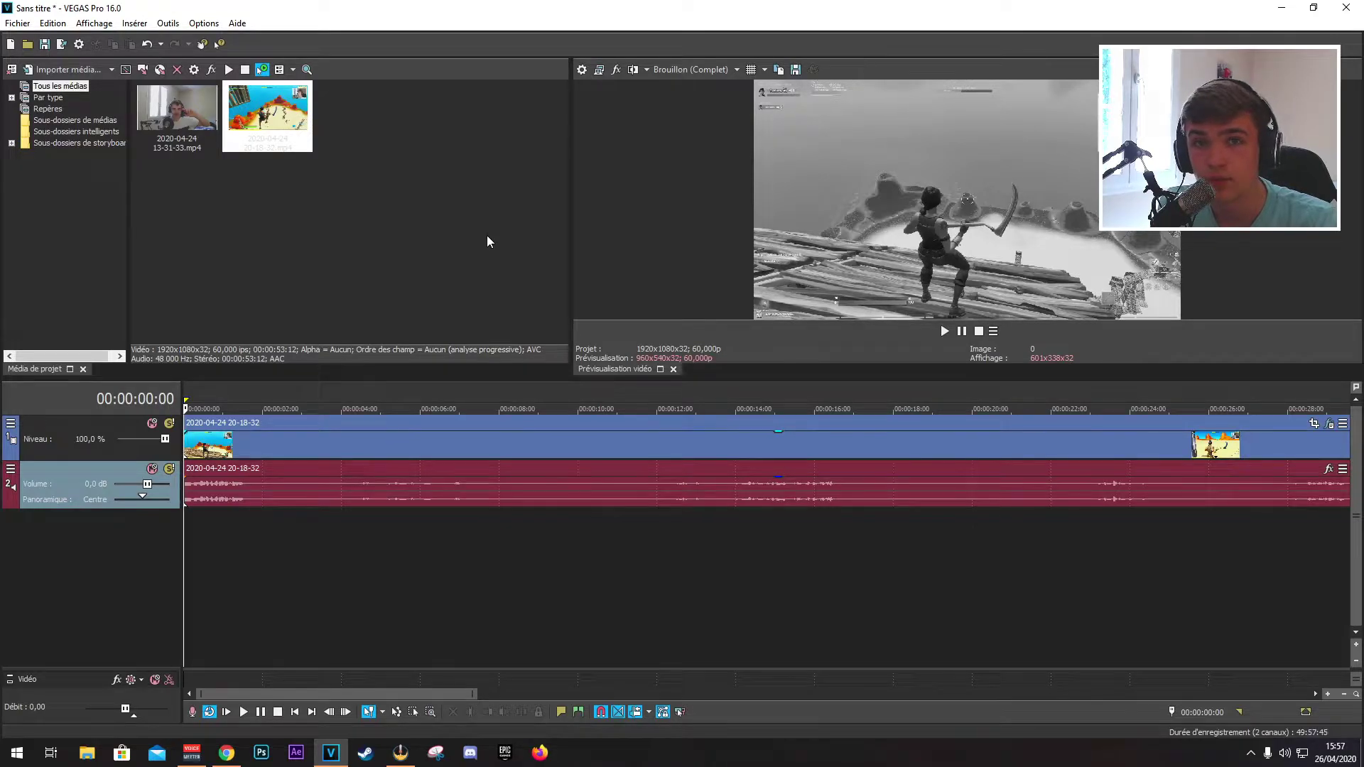
Remove the Noir et blanc effect from the video event
{"action": "left_click", "coordinate": [1329, 424]}
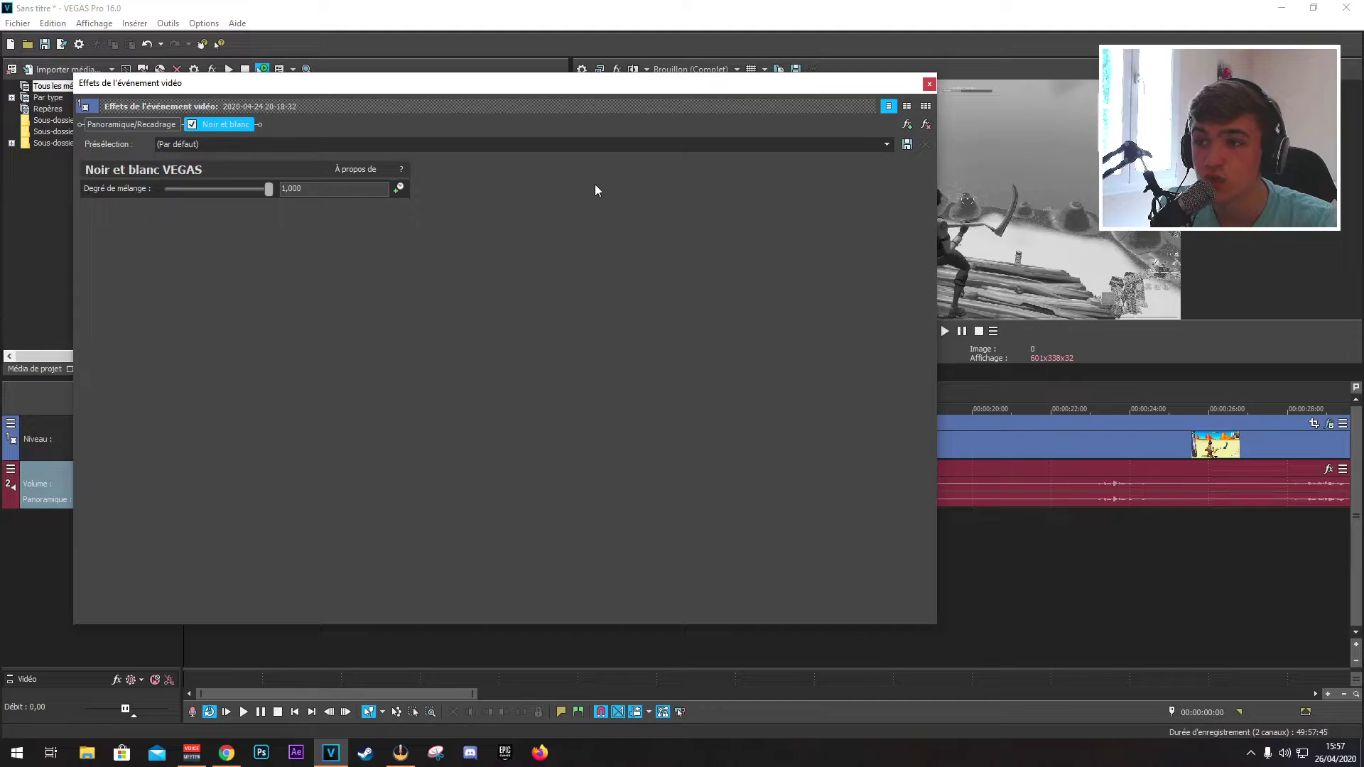
{"action": "left_click", "coordinate": [925, 126]}
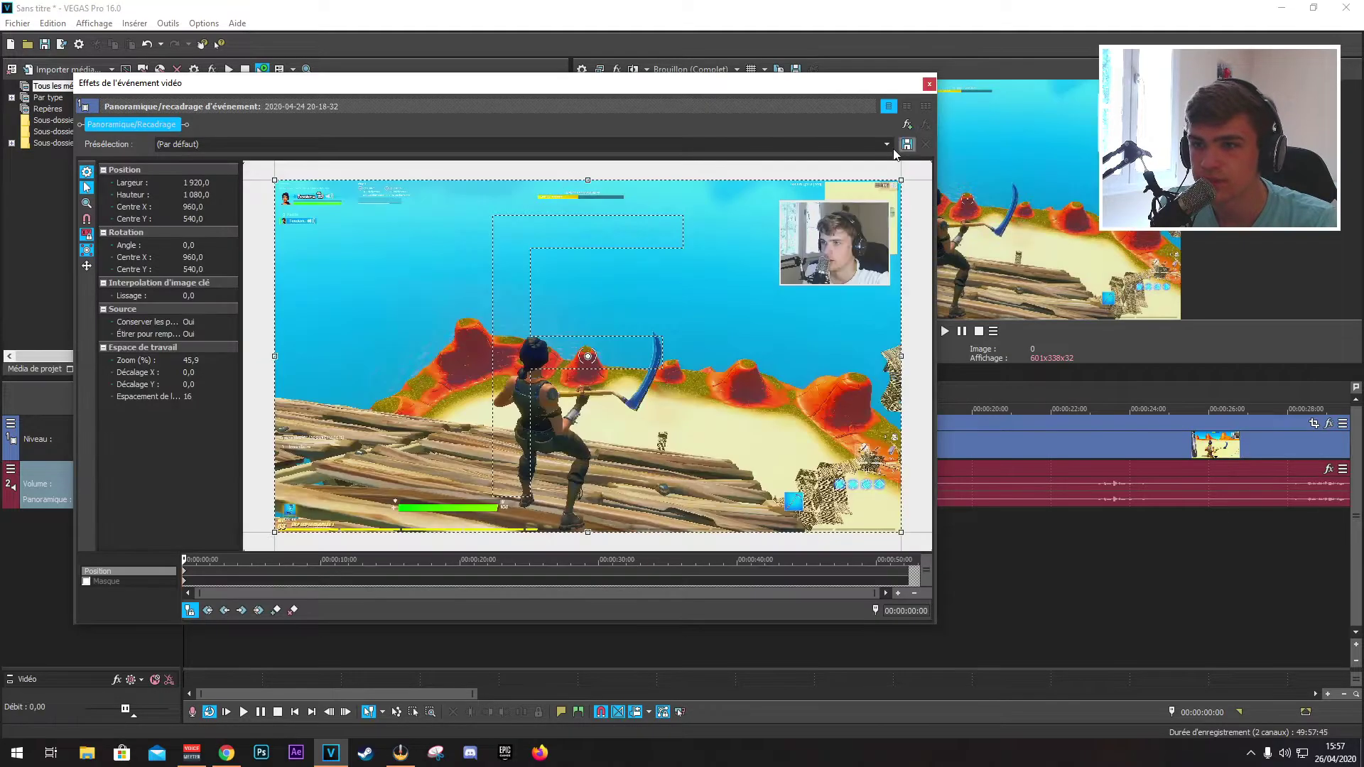
{"action": "left_click", "coordinate": [928, 84]}
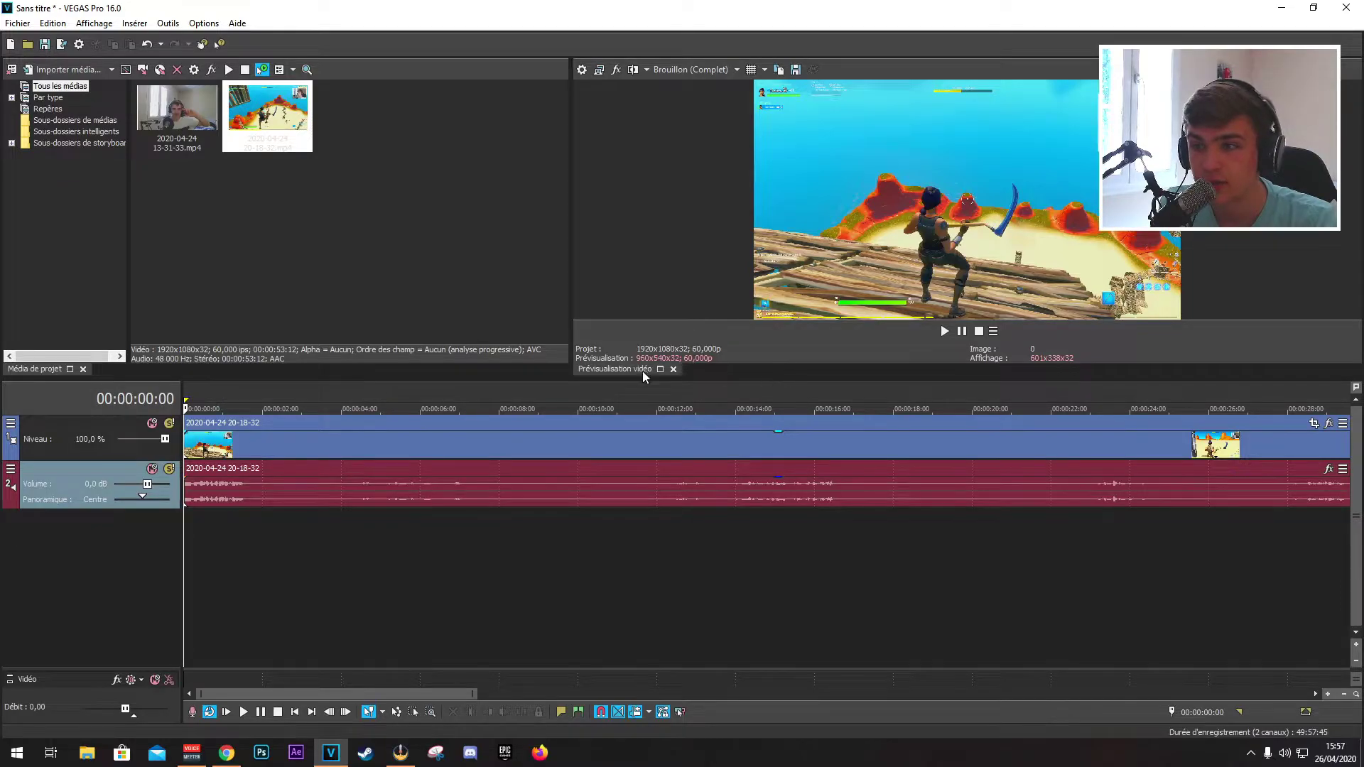
Split the clip at 00:00:02:14 and shift the second piece to start at about 00:00:03:26
{"action": "left_click", "coordinate": [282, 408]}
{"action": "key", "text": "s"}
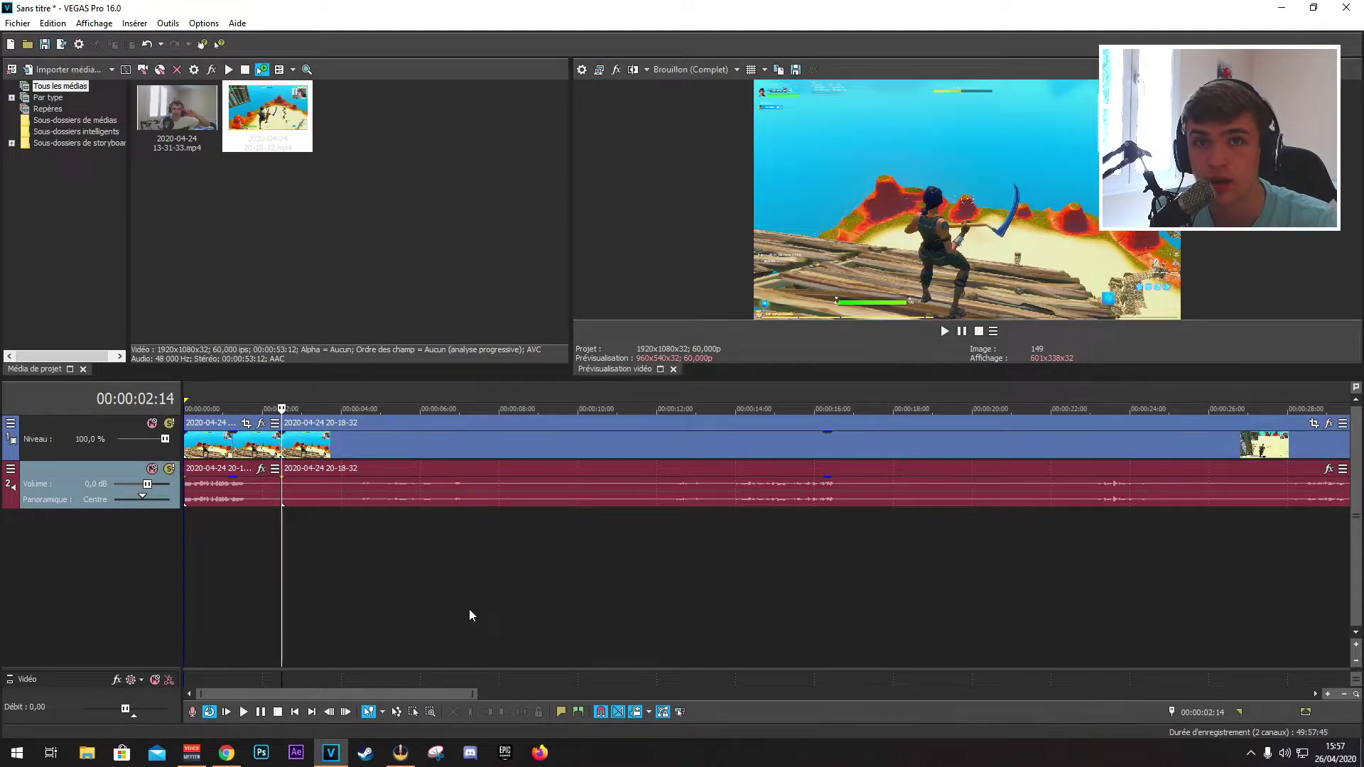
{"action": "left_click_drag", "start_coordinate": [392, 439], "coordinate": [447, 438]}
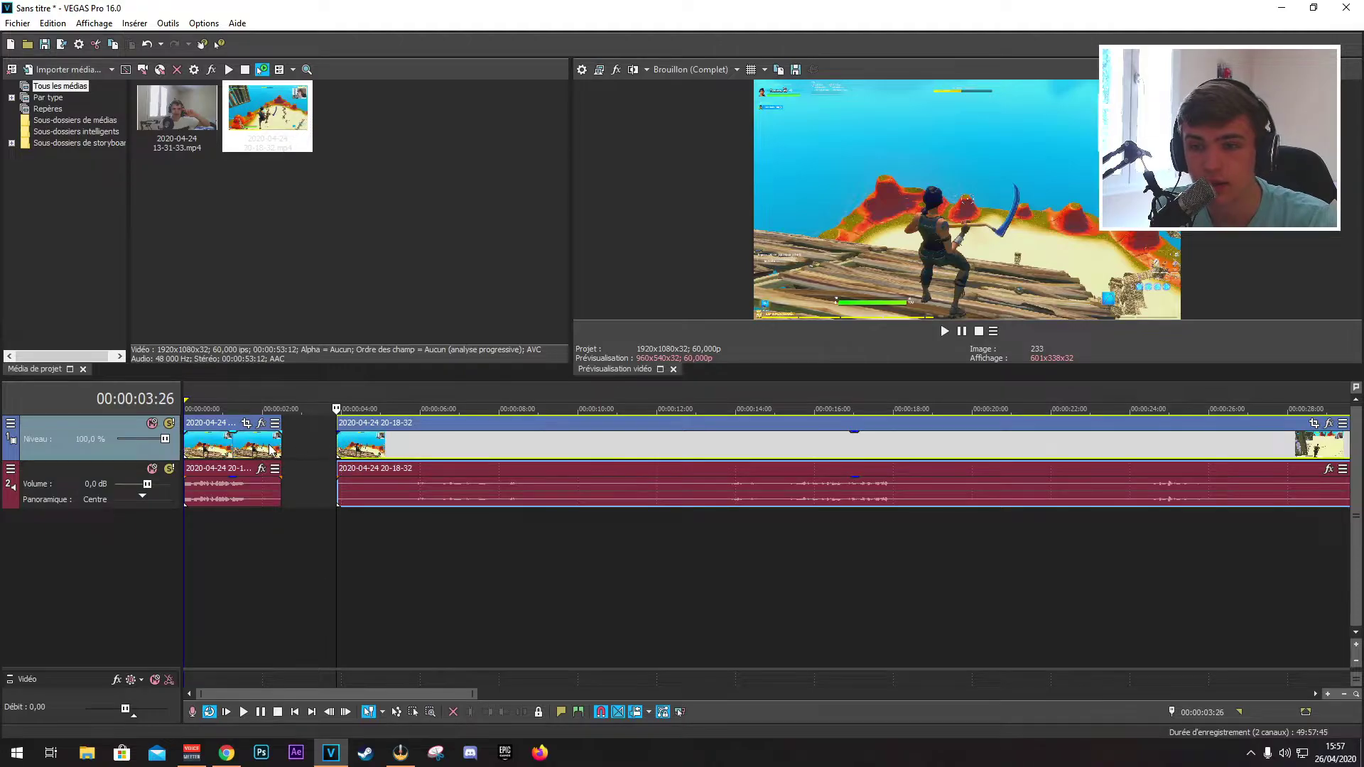
Time-stretch the end of the first piece to slow it to 69.3% and play the slowed clip
{"action": "left_click_drag", "start_coordinate": [282, 458], "coordinate": [324, 465]}
{"action": "left_click", "coordinate": [203, 398]}
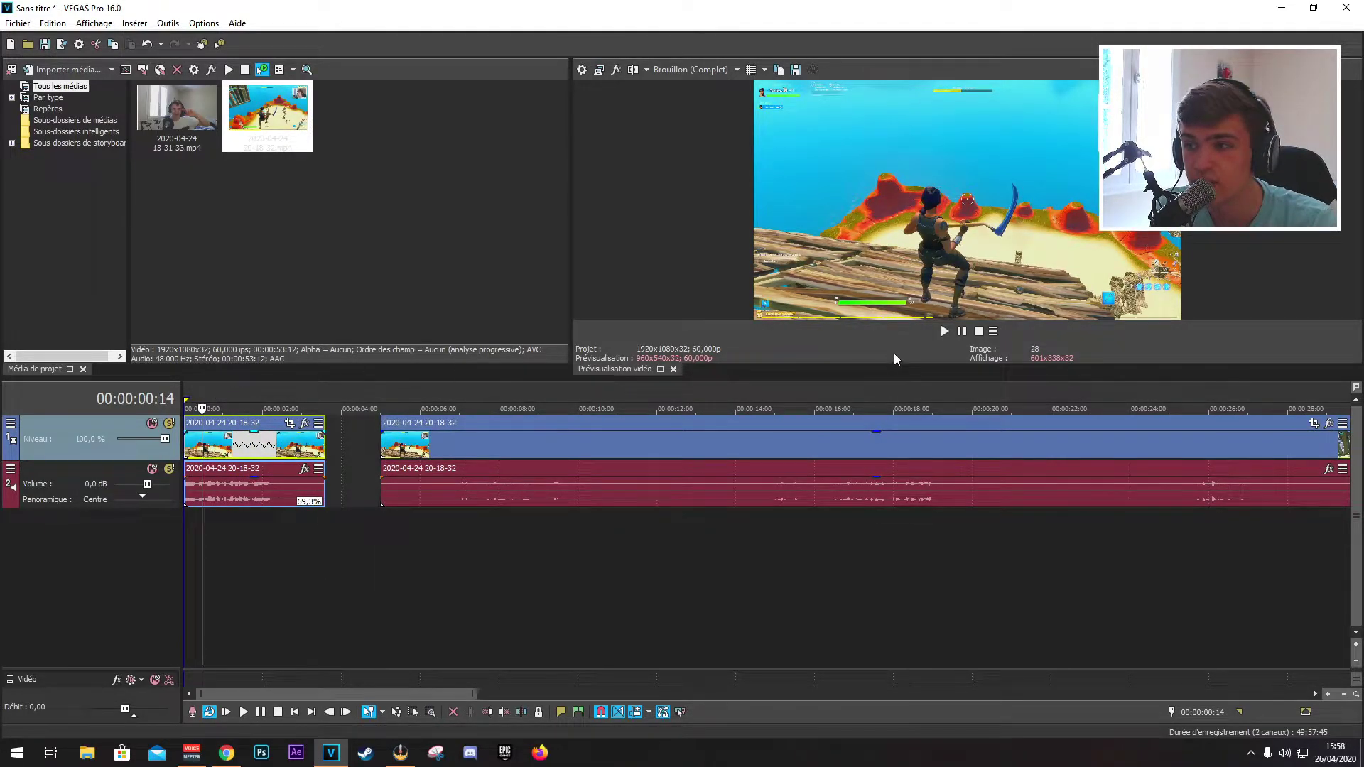
{"action": "left_click", "coordinate": [944, 331]}
{"action": "left_click", "coordinate": [961, 331]}
{"action": "left_click", "coordinate": [462, 430]}
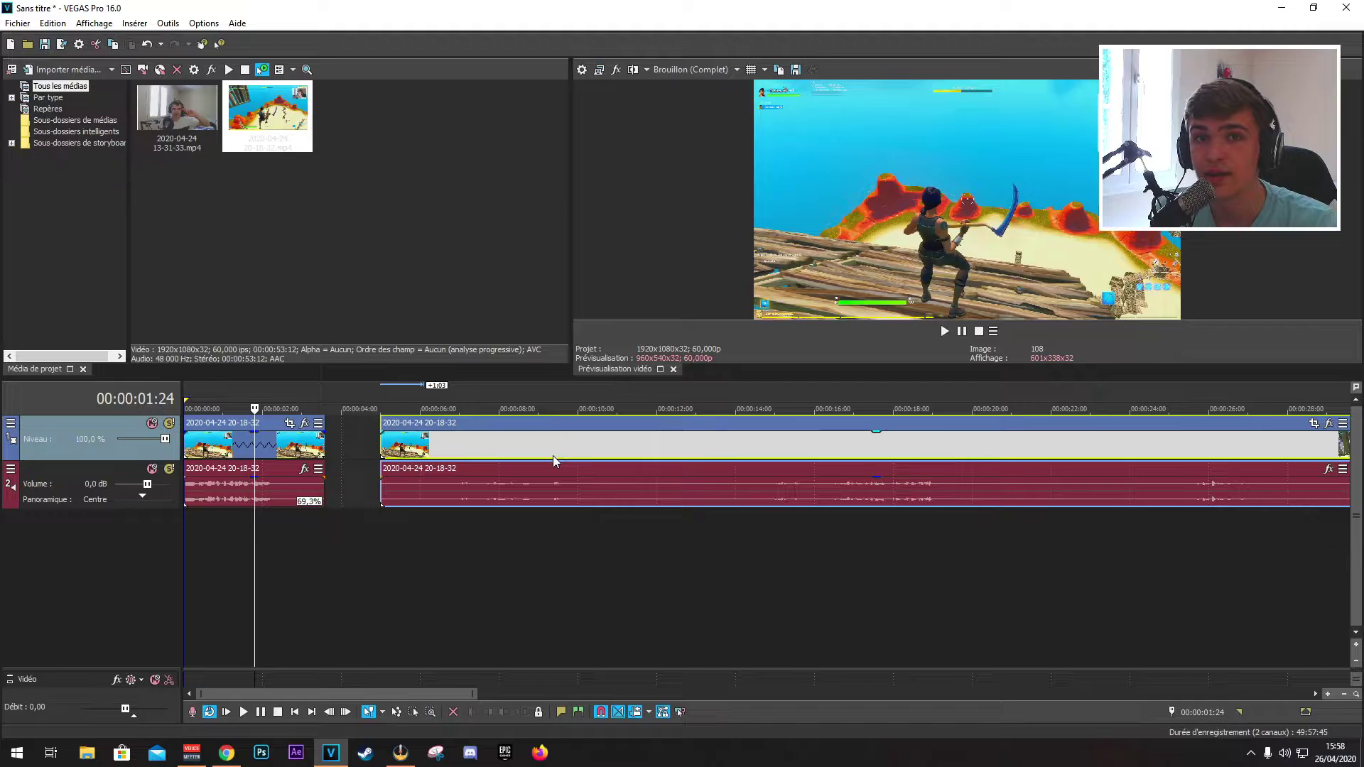
Lower the audio gain of the first piece almost to silence and play it from the start
{"action": "left_click_drag", "start_coordinate": [257, 475], "coordinate": [257, 506]}
{"action": "left_click", "coordinate": [190, 393]}
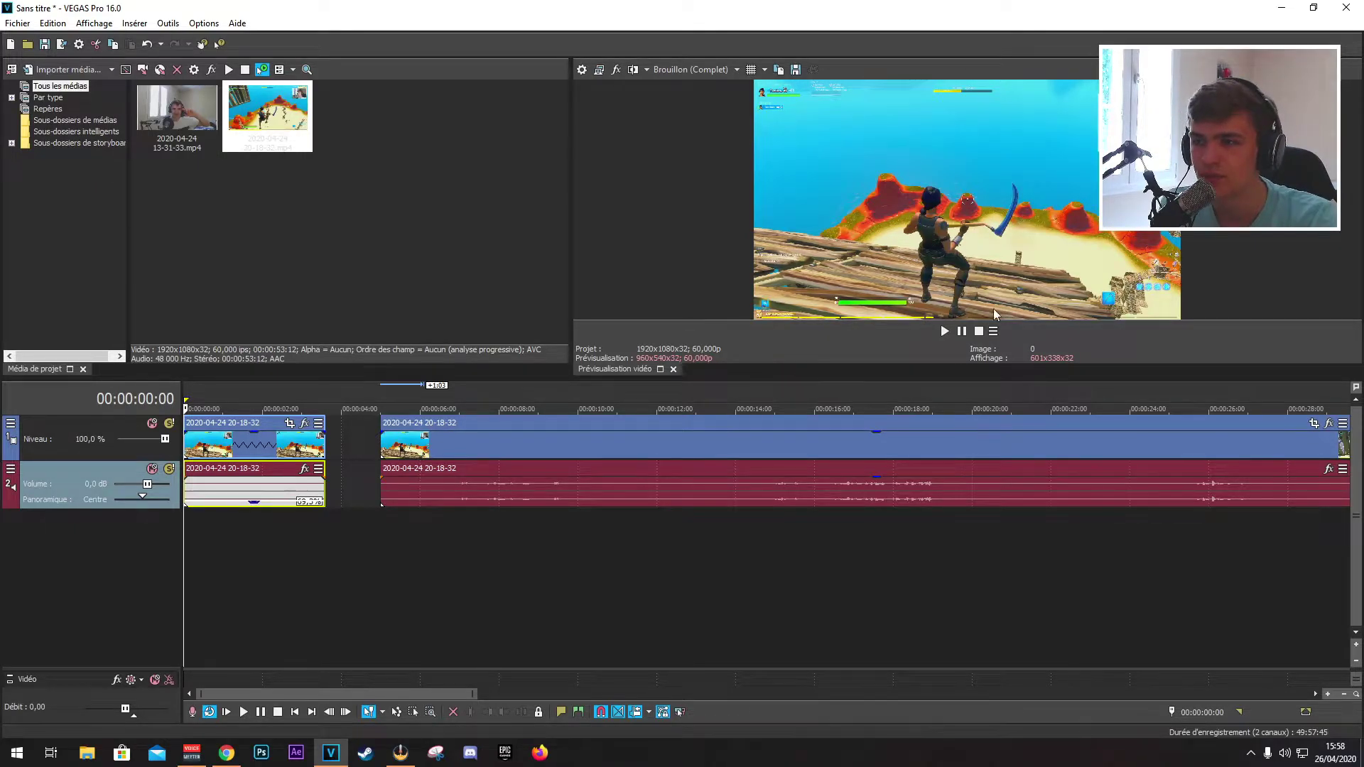
{"action": "left_click", "coordinate": [944, 332]}
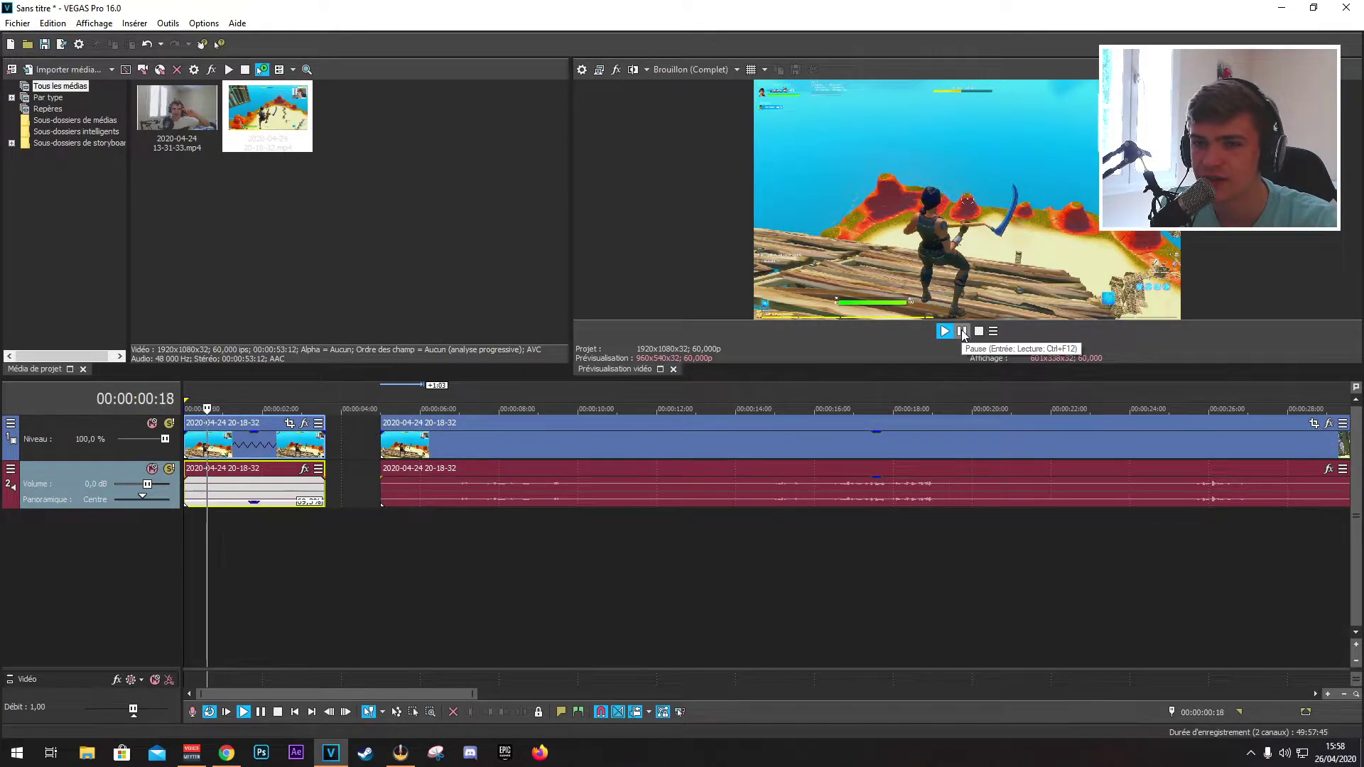
{"action": "left_click", "coordinate": [963, 331]}
Shift the second piece further from the first one and split it a few seconds in
{"action": "left_click_drag", "start_coordinate": [755, 433], "coordinate": [850, 434]}
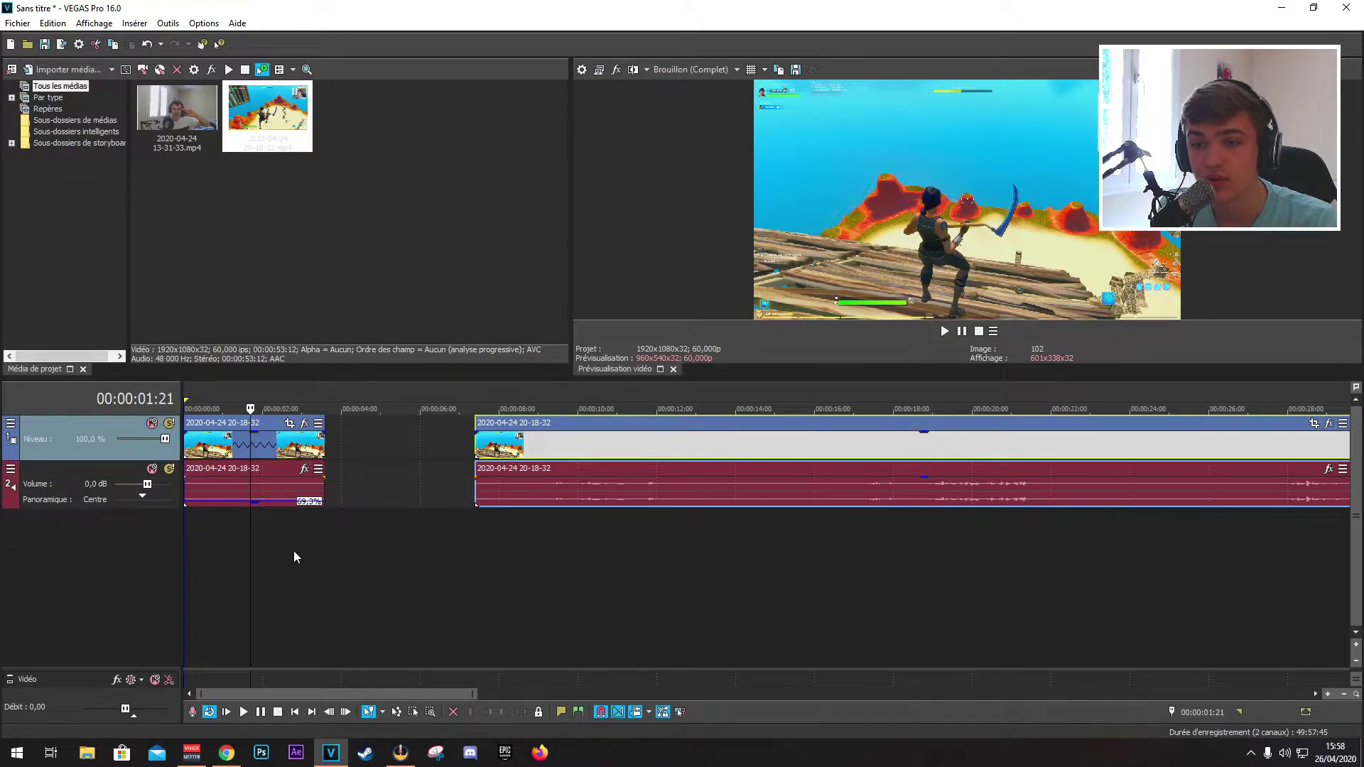
{"action": "left_click_drag", "start_coordinate": [497, 426], "coordinate": [364, 424]}
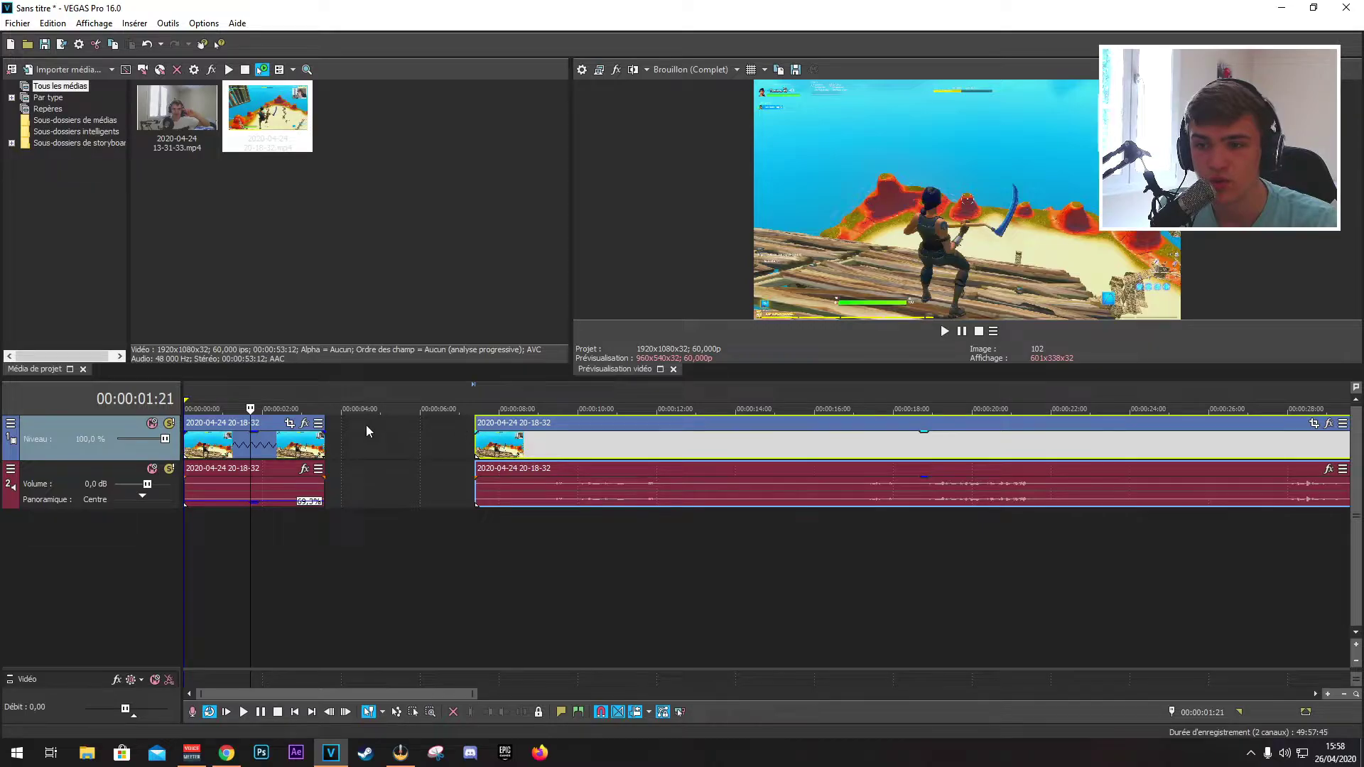
{"action": "left_click", "coordinate": [587, 474]}
{"action": "key", "text": "s"}
Overlap the middle piece with the end of the first piece and start the last piece at 00:00:10:14
{"action": "left_click_drag", "start_coordinate": [430, 428], "coordinate": [373, 426]}
{"action": "left_click_drag", "start_coordinate": [590, 429], "coordinate": [654, 426]}
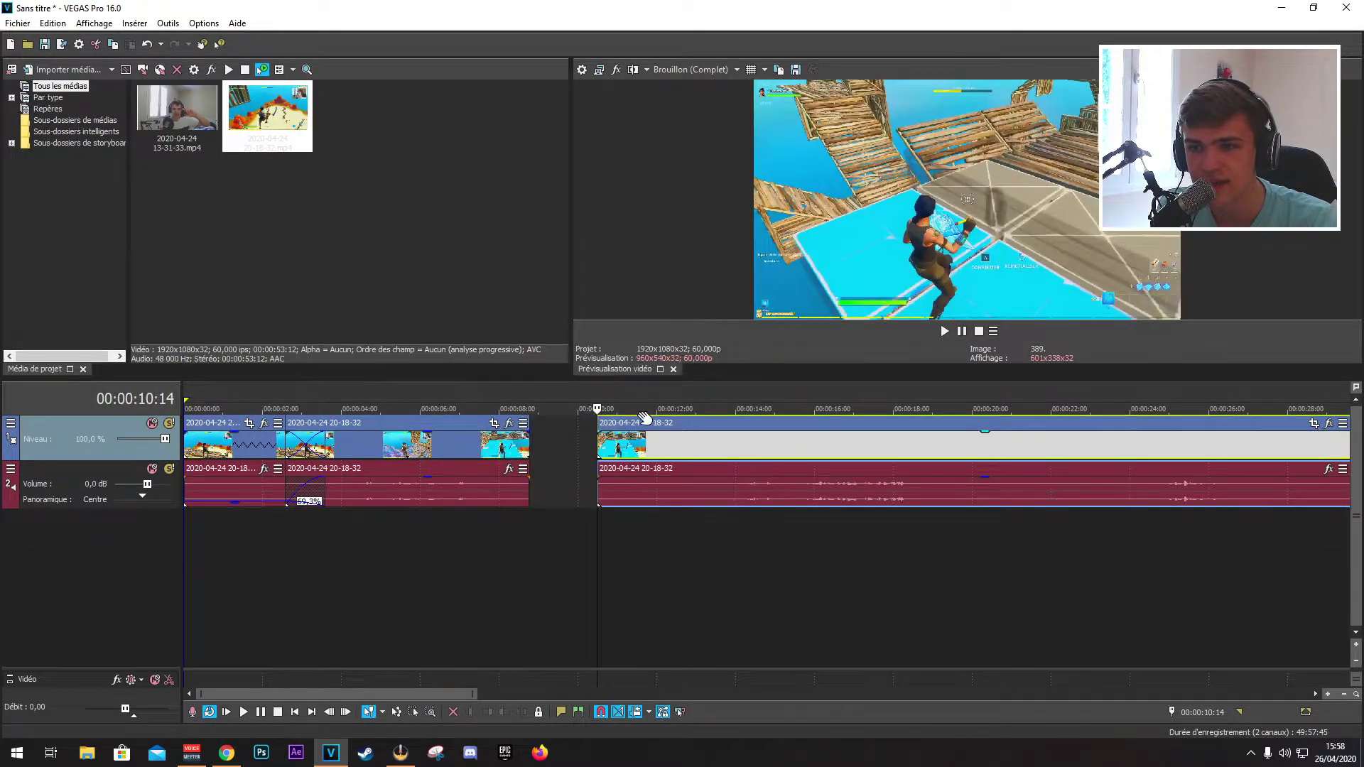
Box-select all the timeline events with the selection tool, return to the normal edit tool and clear the selection
{"action": "left_click", "coordinate": [415, 714]}
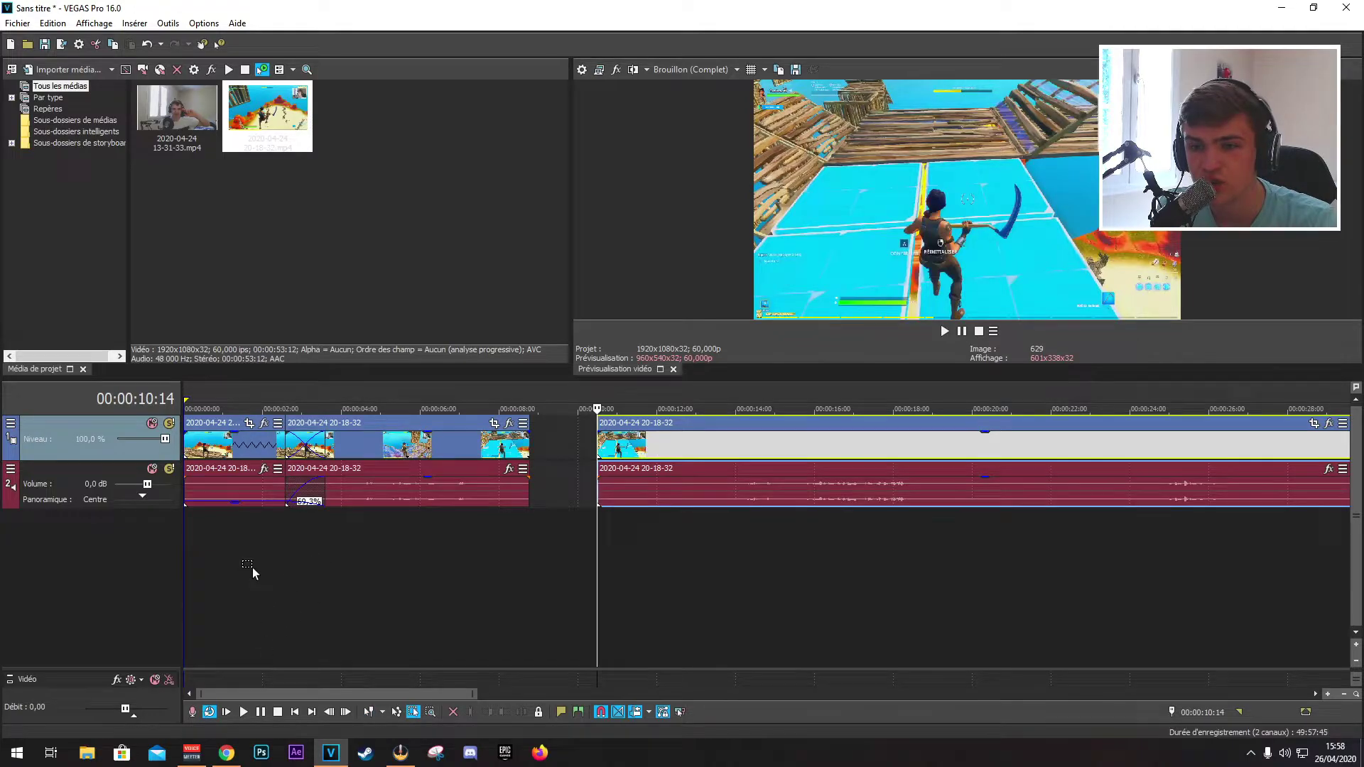
{"action": "left_click_drag", "start_coordinate": [246, 574], "coordinate": [632, 427]}
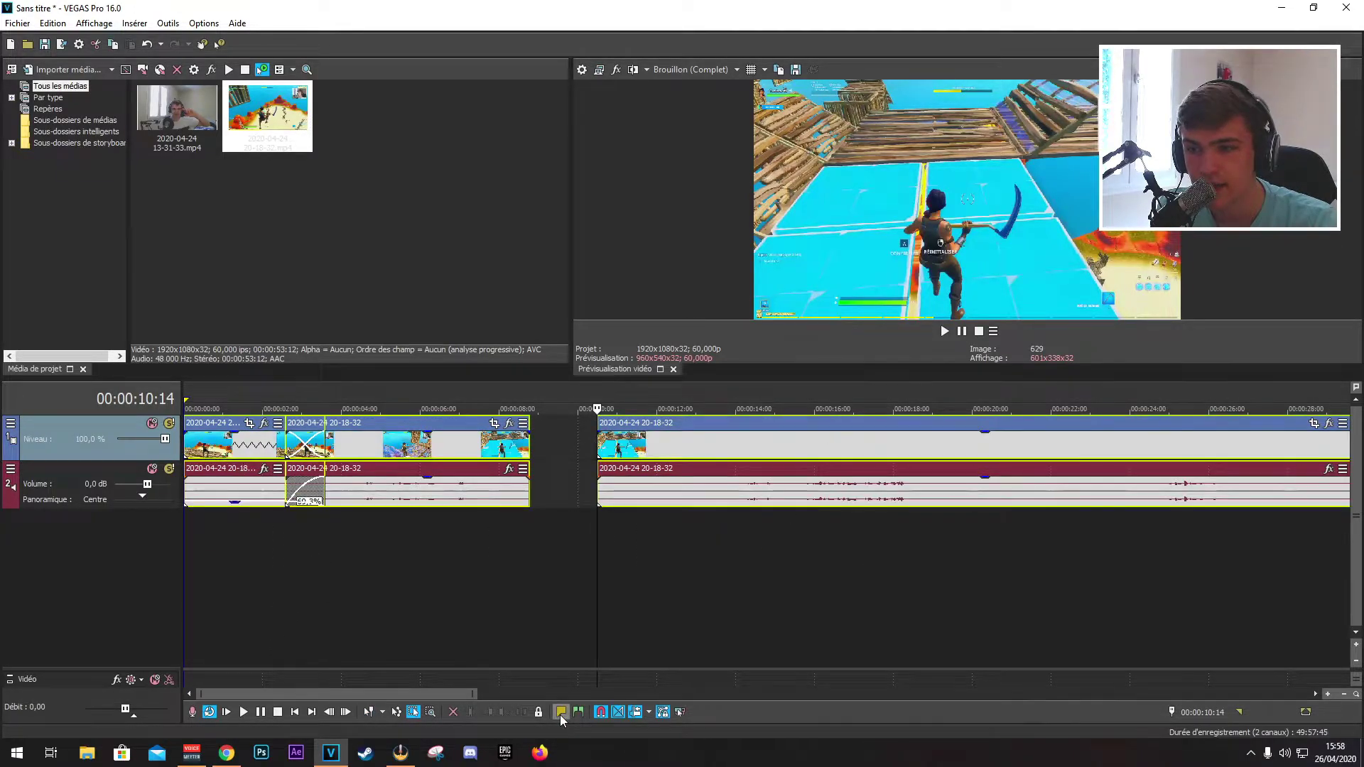
{"action": "left_click", "coordinate": [878, 439]}
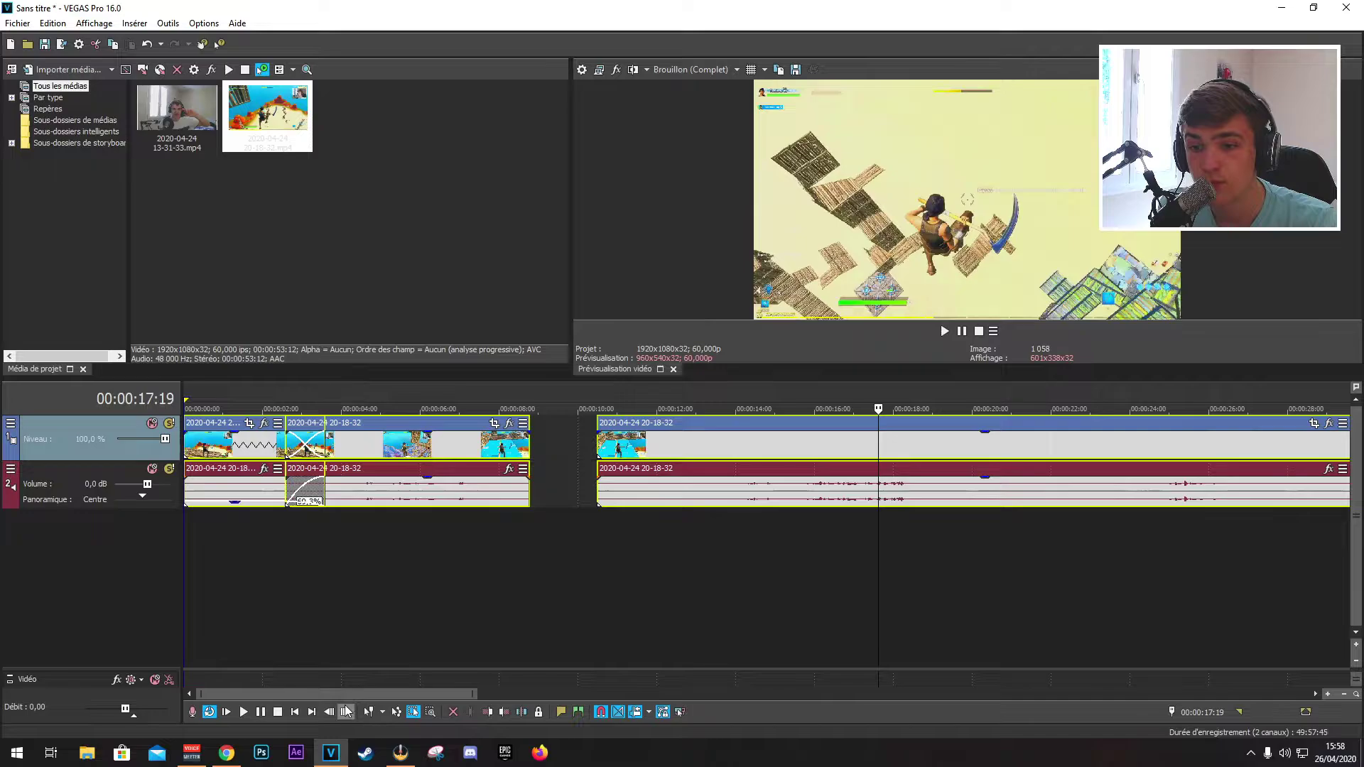
{"action": "left_click", "coordinate": [366, 710]}
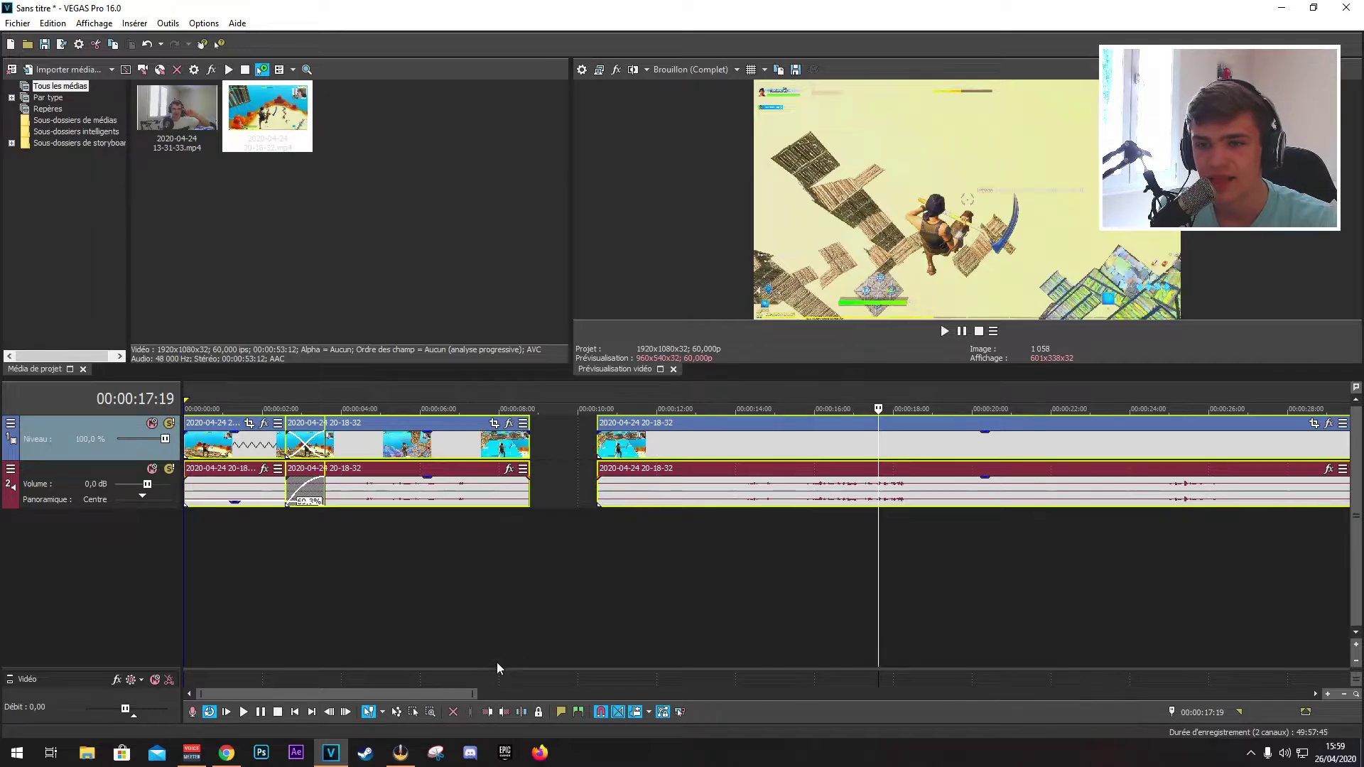
{"action": "left_click", "coordinate": [576, 561]}
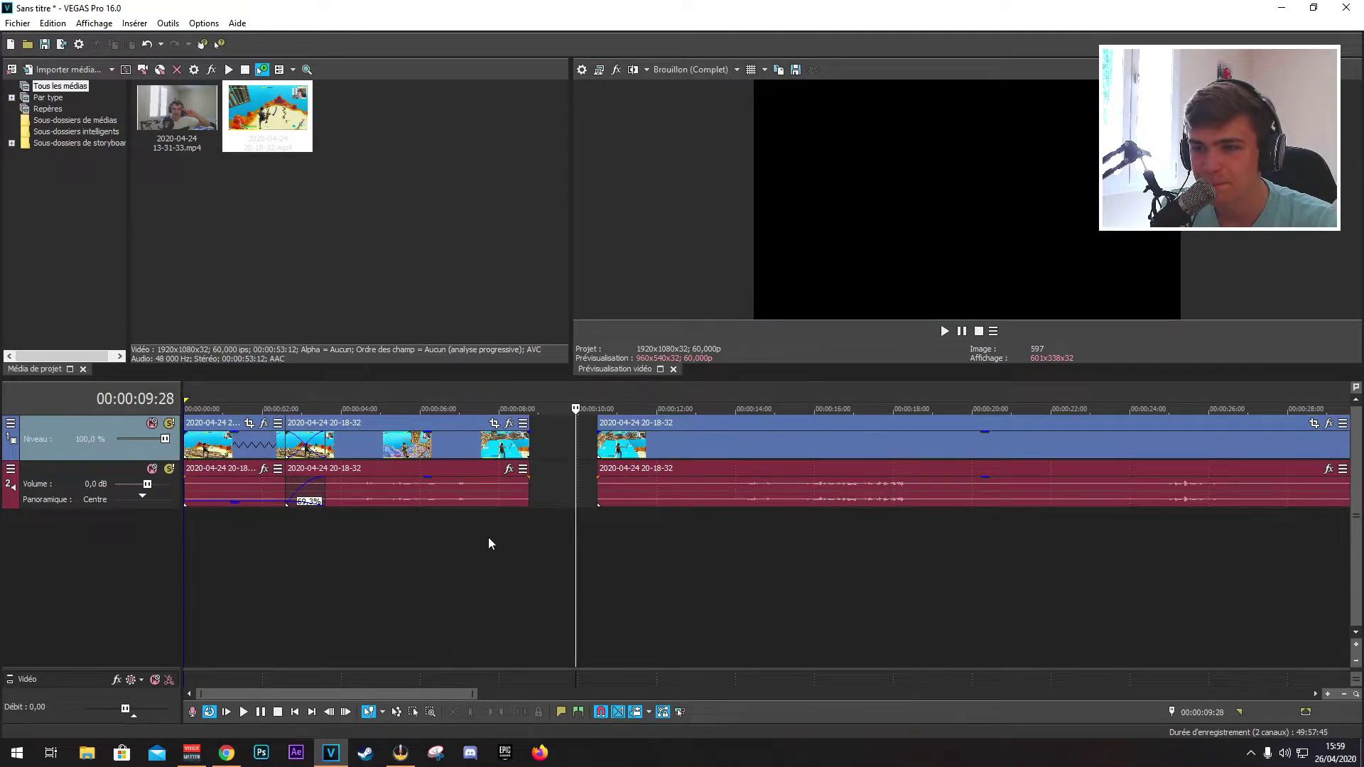
Align the middle and last pieces end to end behind the first piece, without gaps or overlaps
{"action": "left_click_drag", "start_coordinate": [389, 424], "coordinate": [450, 424]}
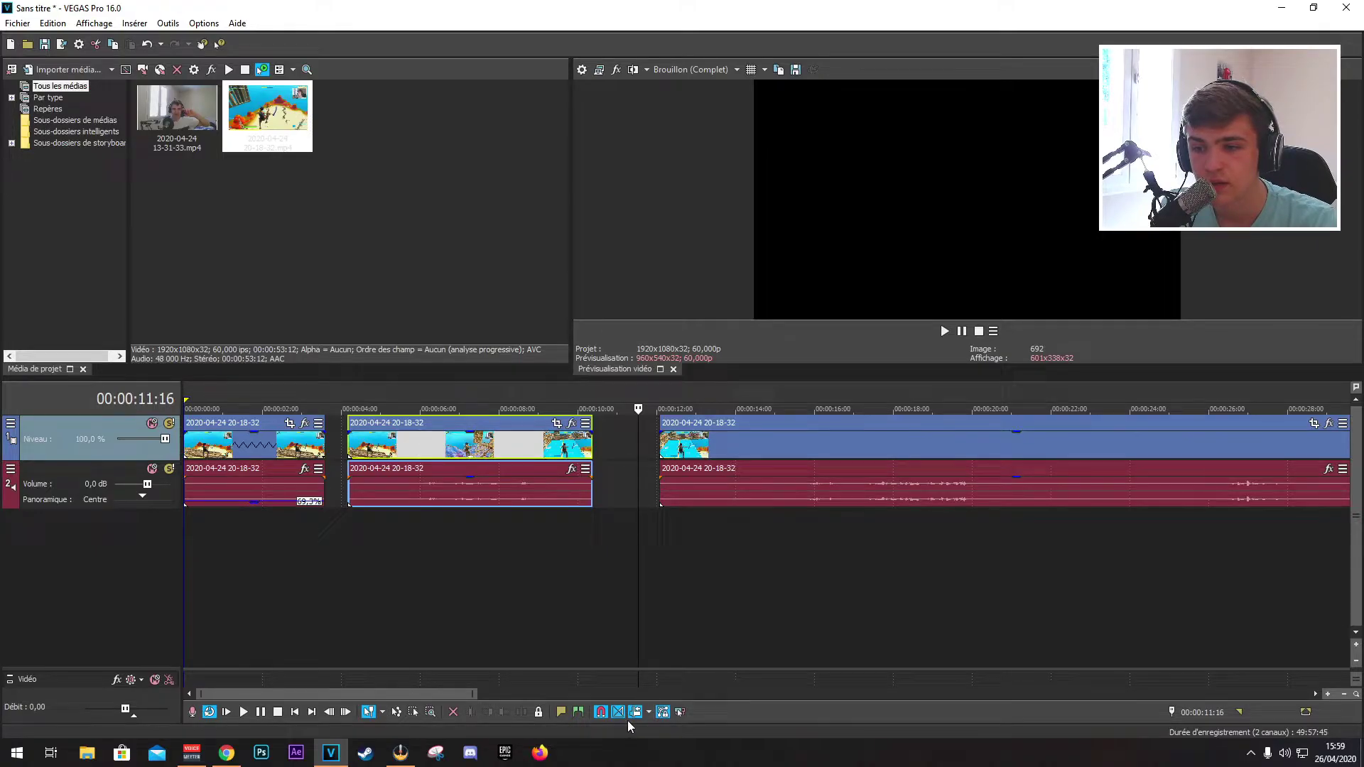
{"action": "left_click_drag", "start_coordinate": [372, 437], "coordinate": [349, 437]}
{"action": "left_click_drag", "start_coordinate": [673, 429], "coordinate": [605, 431]}
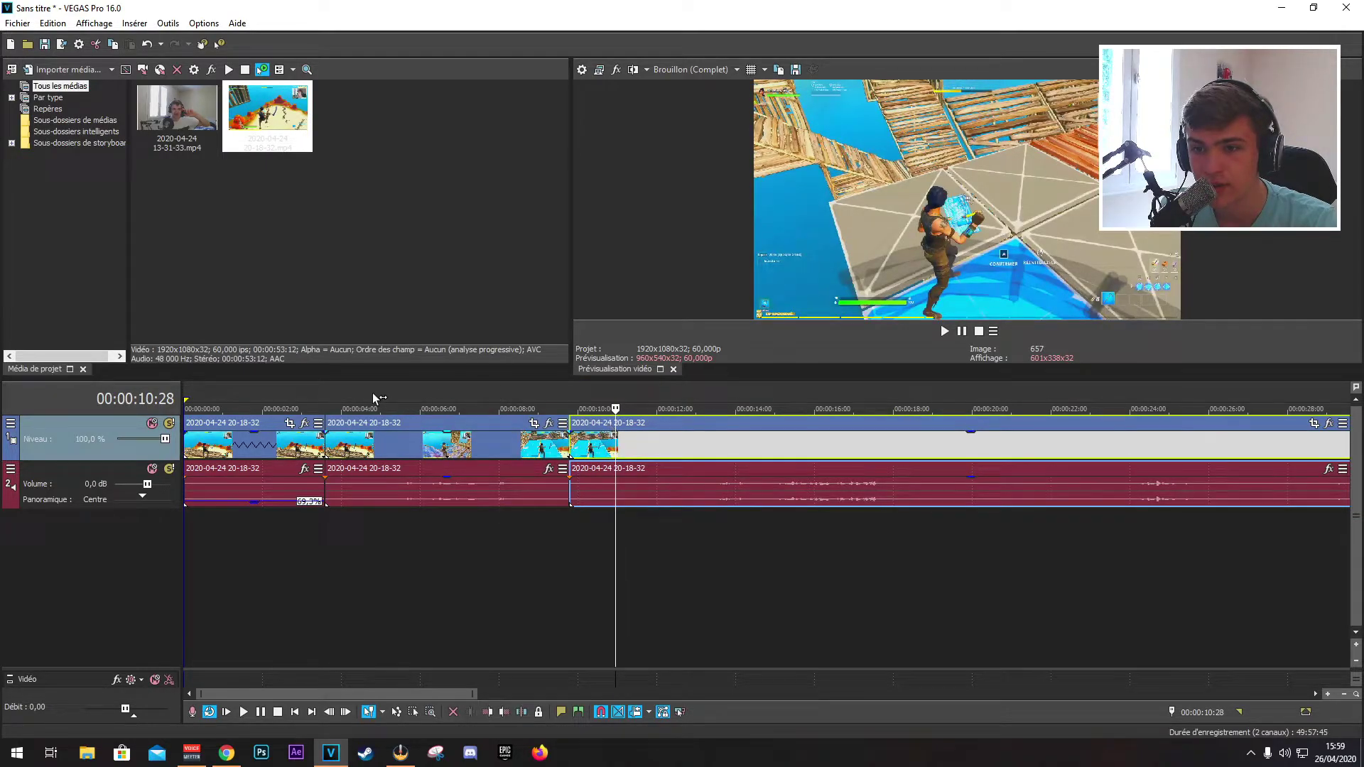
Apply the Luminosité et contraste VEGAS effect to the second video piece on the timeline
{"action": "left_click", "coordinate": [304, 393]}
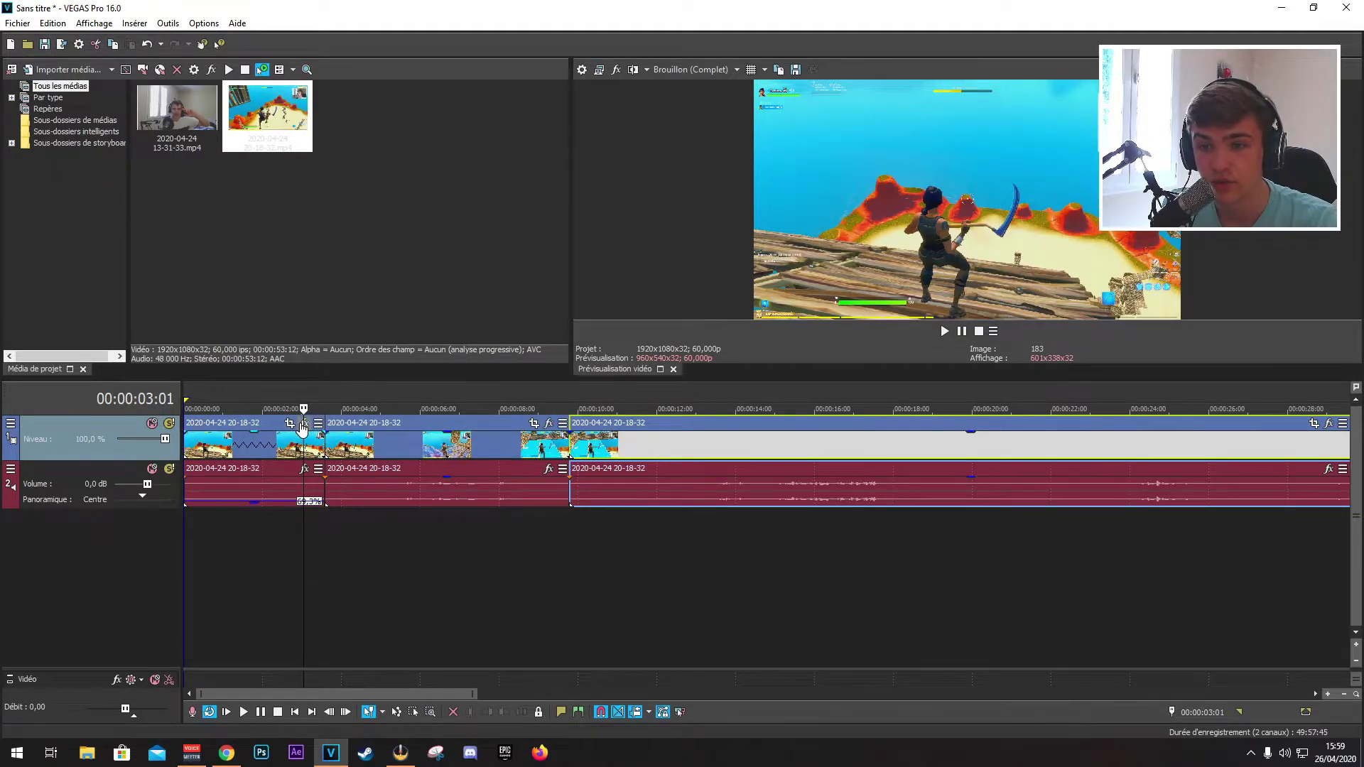
{"action": "left_click", "coordinate": [549, 426]}
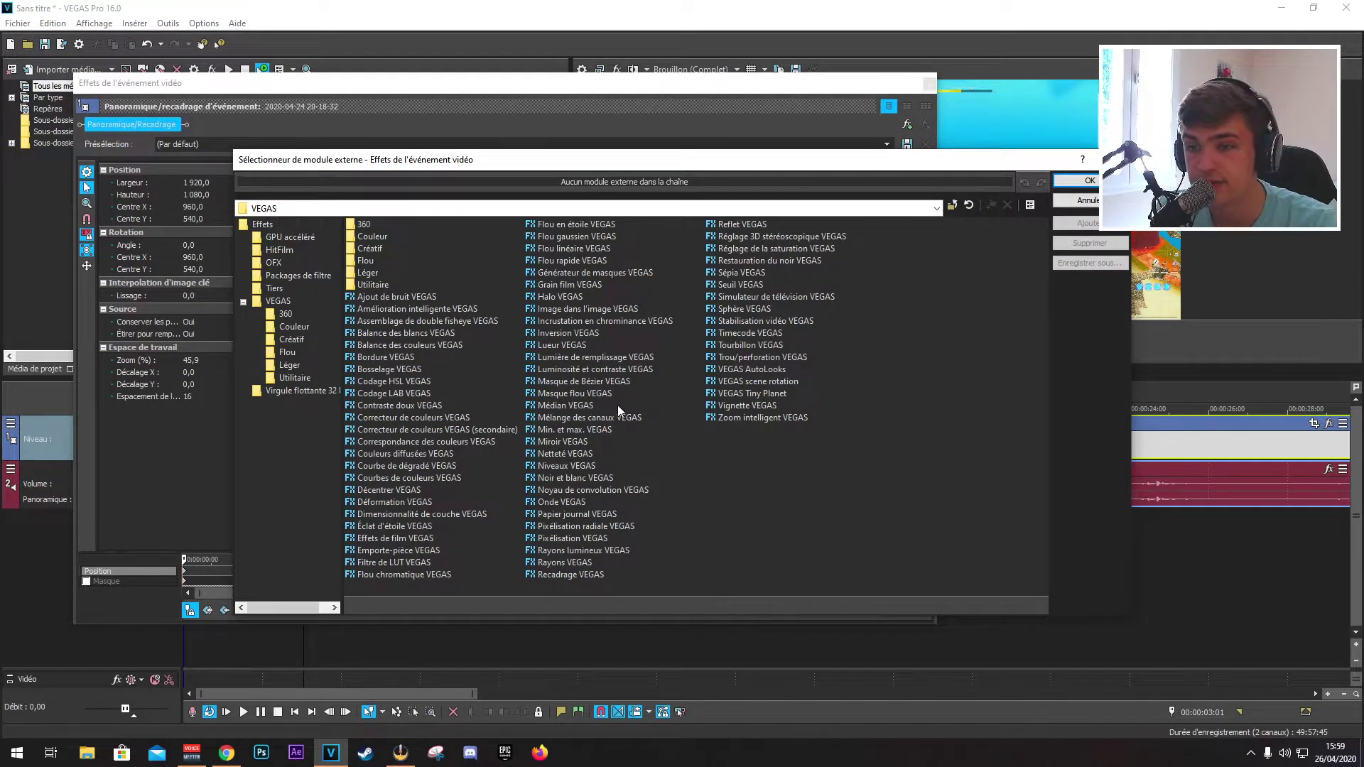
{"action": "left_click", "coordinate": [568, 309]}
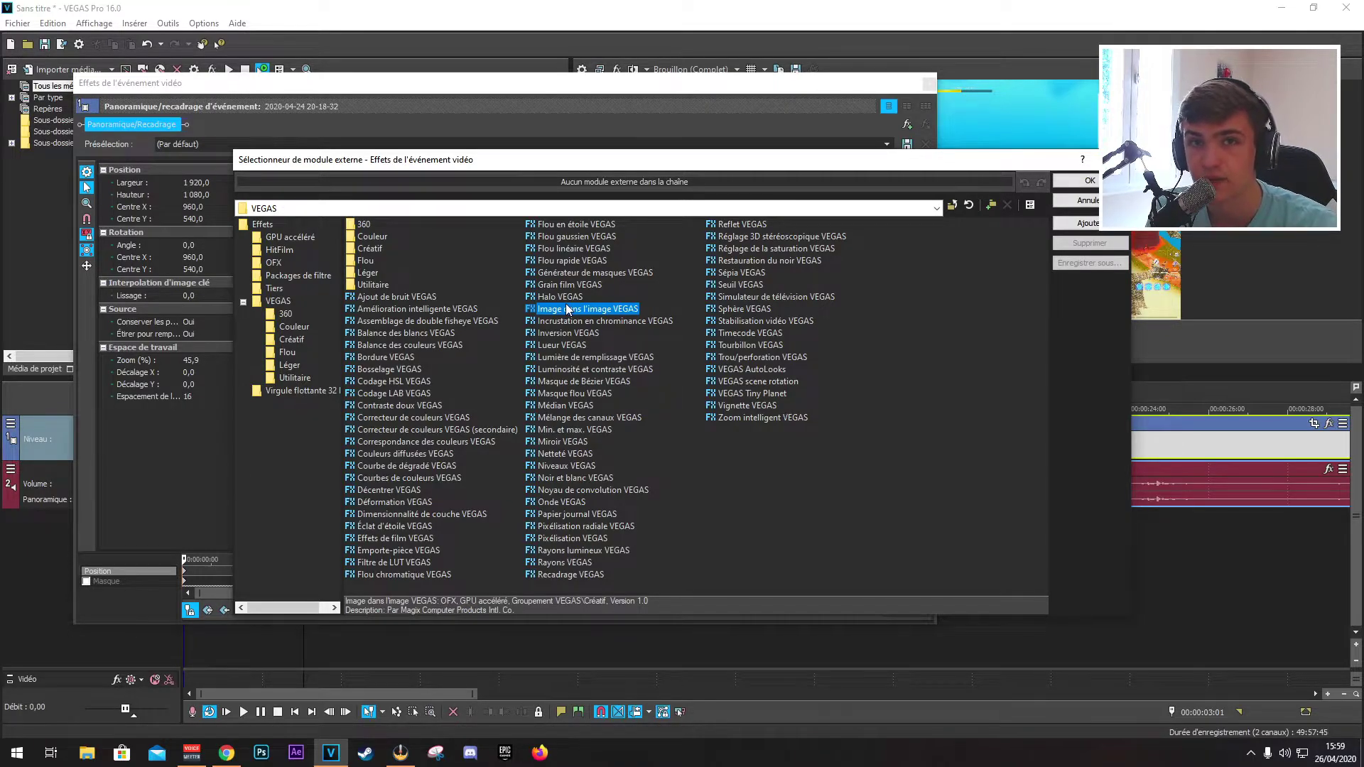
{"action": "key", "text": "Down"}
{"action": "key", "text": "Down"}
{"action": "key", "text": "Down"}
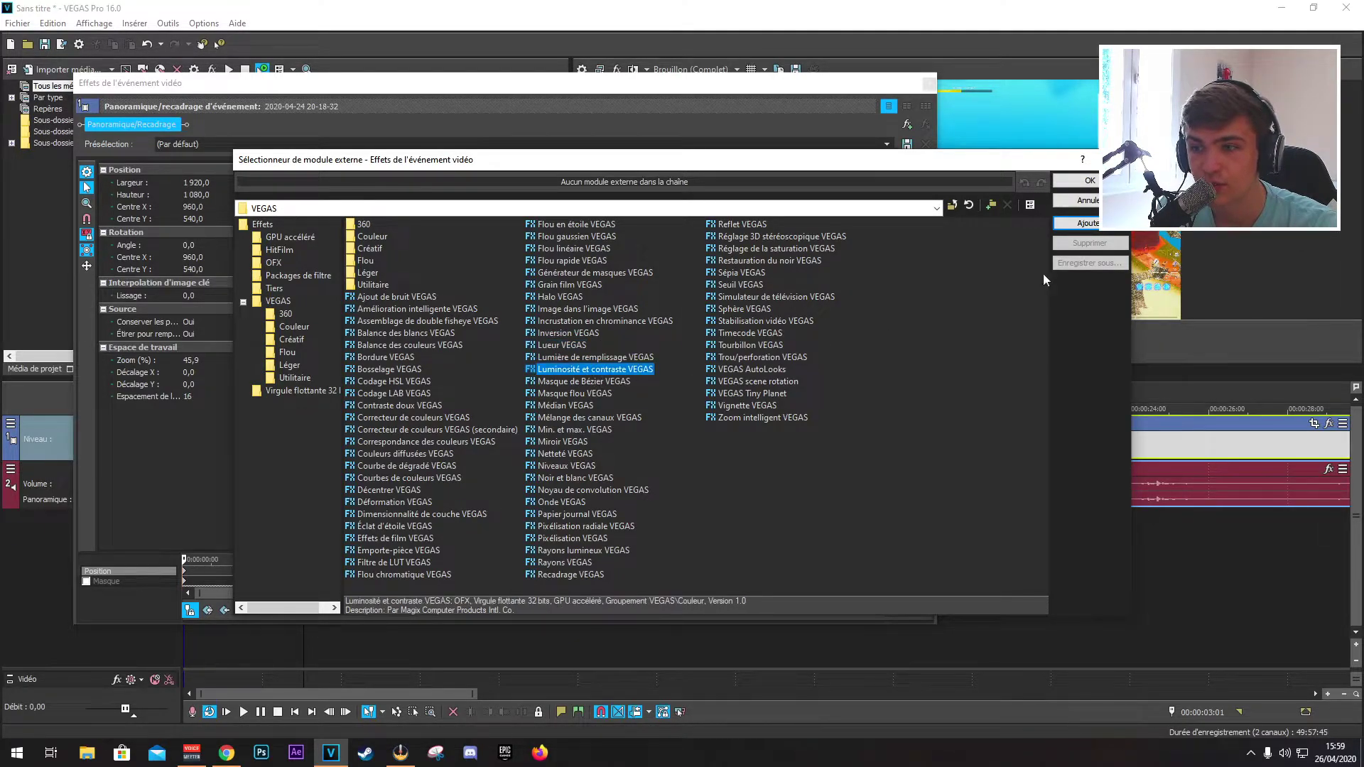
{"action": "double_click", "coordinate": [589, 368]}
{"action": "key", "text": "Return"}
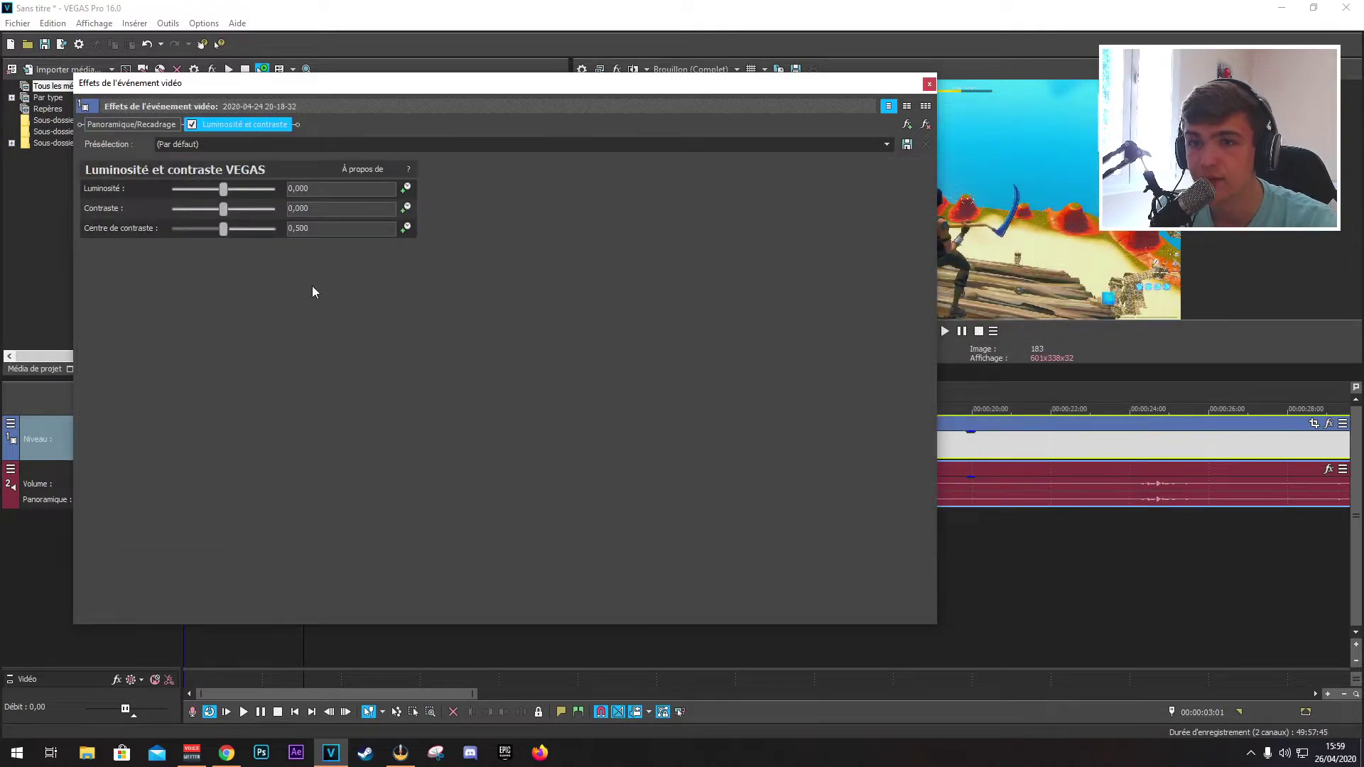
Move the playhead into the second piece at 00:00:05:20 and turn on keyframe animation for the effect's Luminosité parameter
{"action": "left_click_drag", "start_coordinate": [445, 86], "coordinate": [1082, 104]}
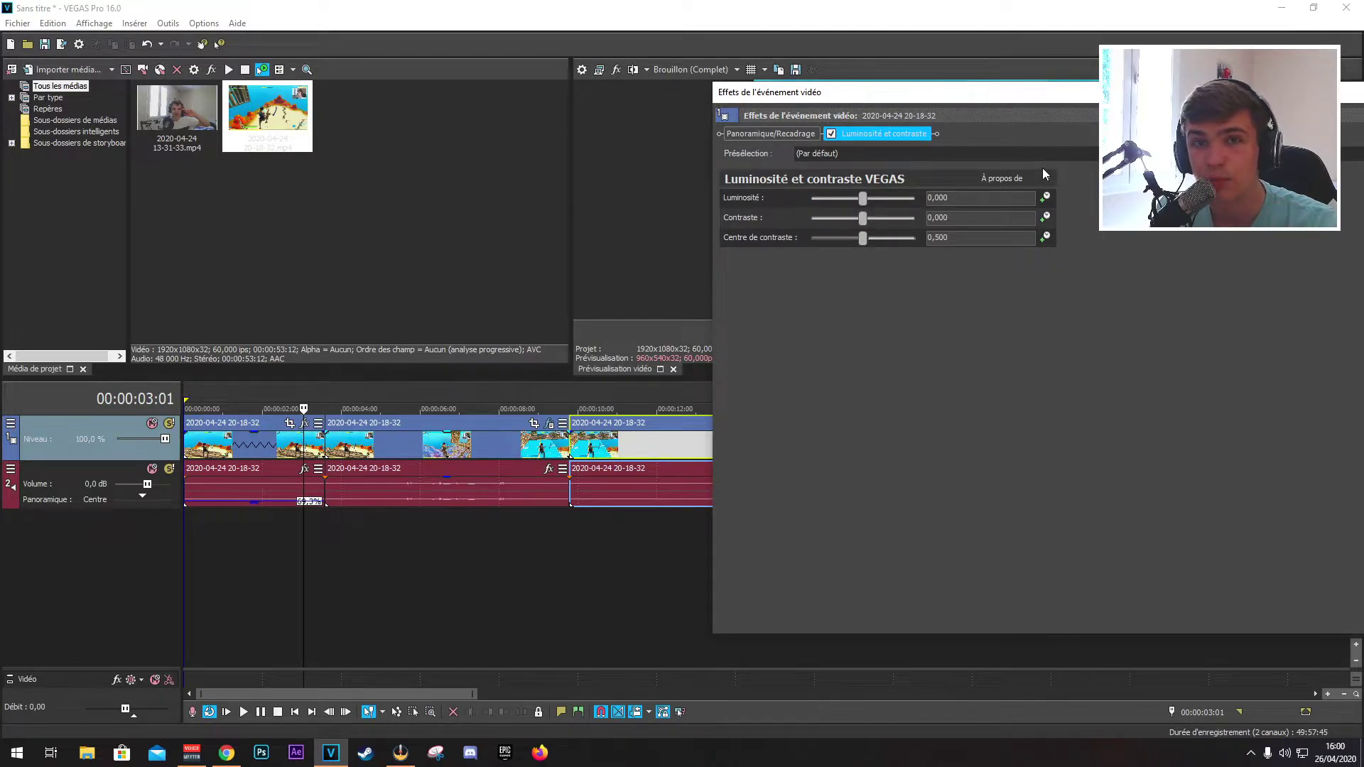
{"action": "left_click", "coordinate": [409, 393]}
{"action": "left_click_drag", "start_coordinate": [931, 93], "coordinate": [716, 115]}
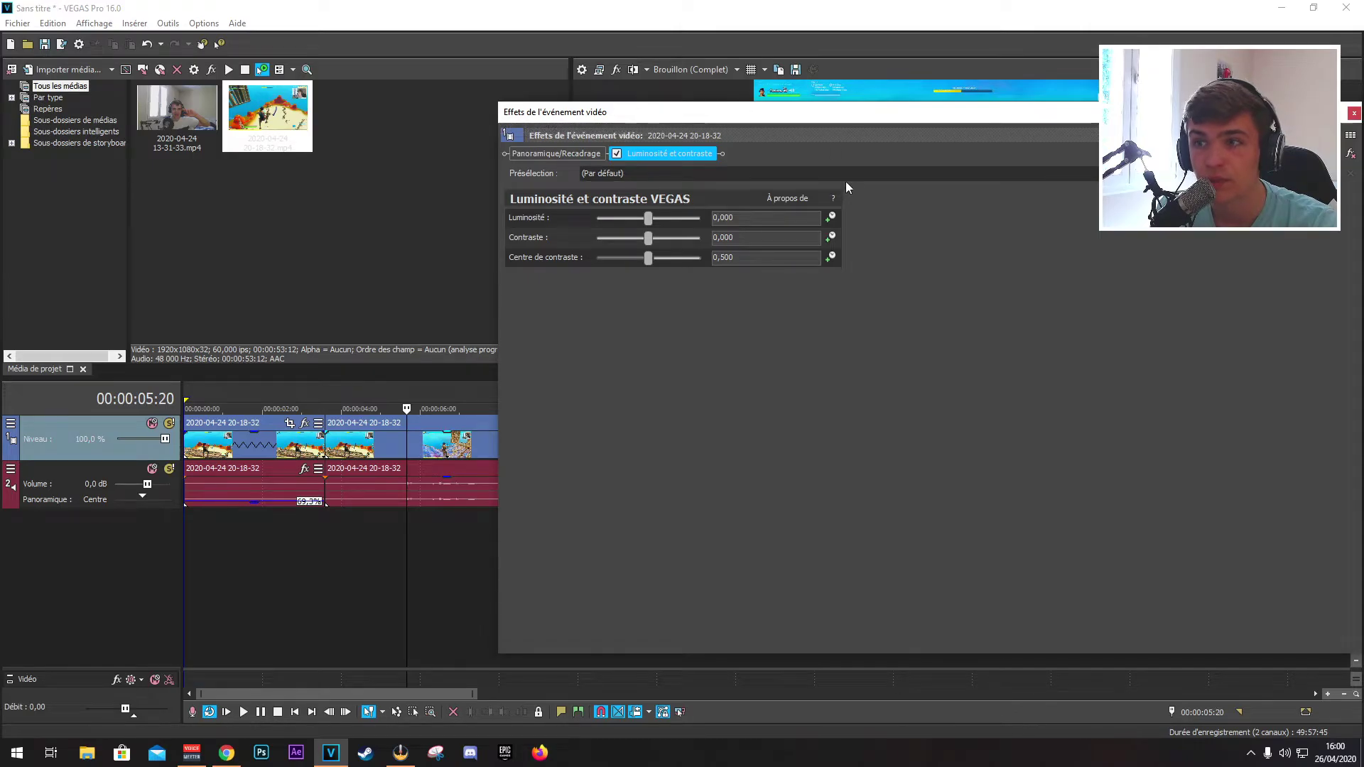
{"action": "left_click", "coordinate": [831, 217]}
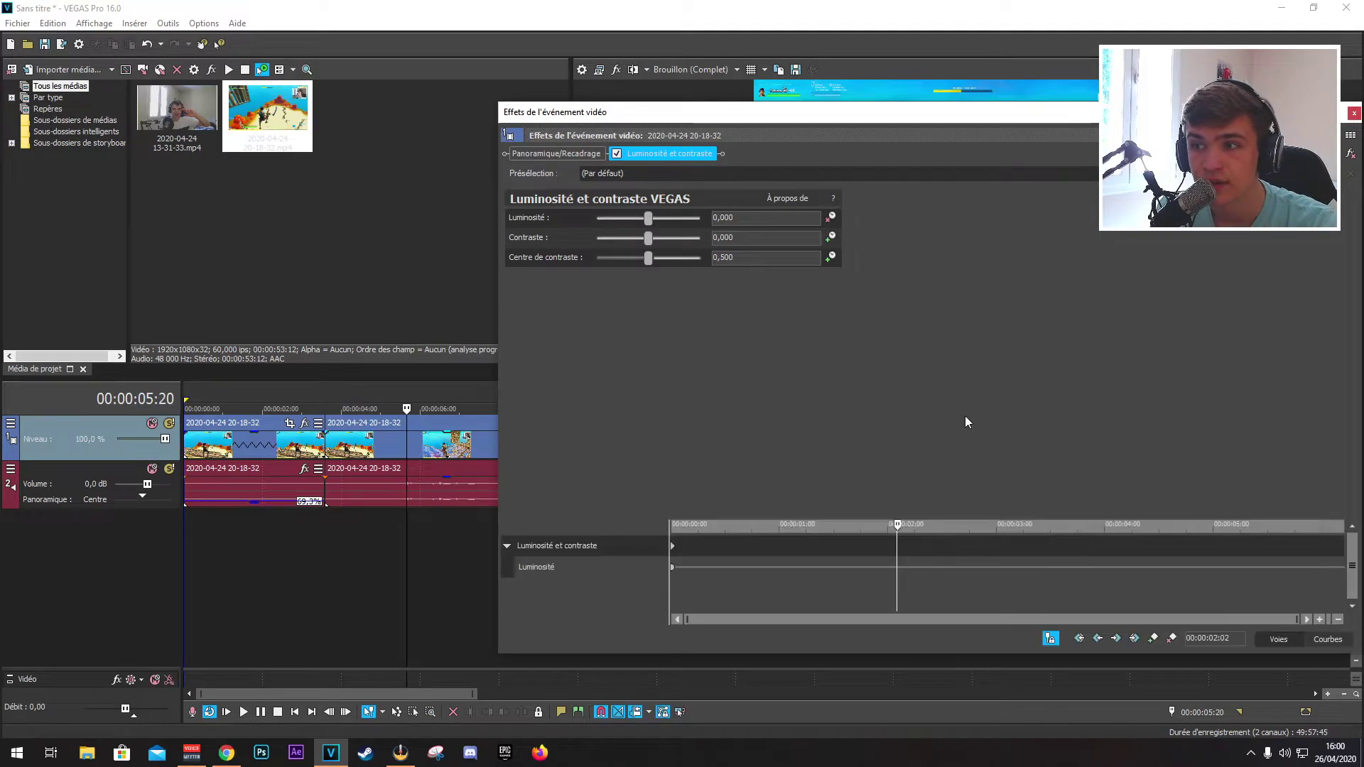
Add a Luminosité keyframe at 00:00:03:08 in the effect's keyframe timeline
{"action": "left_click_drag", "start_coordinate": [891, 115], "coordinate": [186, 61]}
{"action": "left_click_drag", "start_coordinate": [193, 490], "coordinate": [324, 486]}
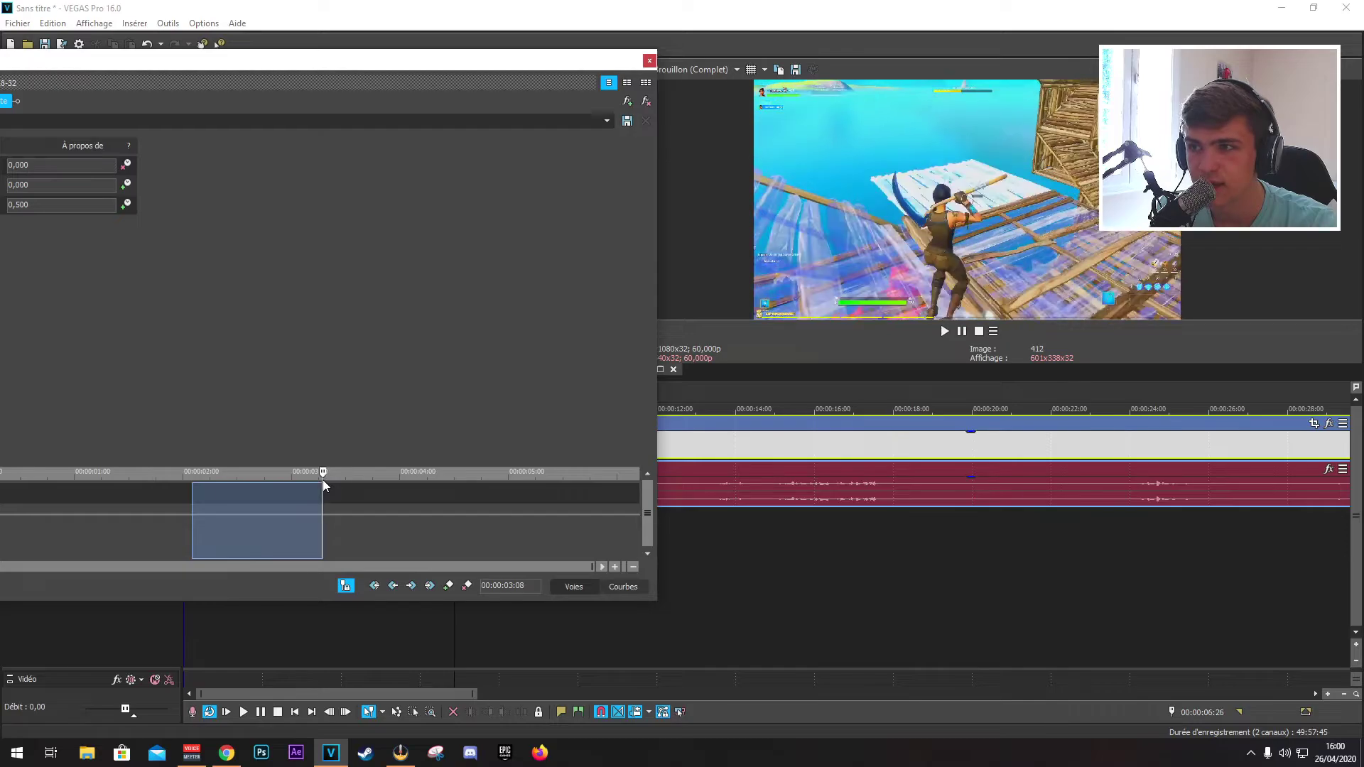
{"action": "left_click", "coordinate": [323, 485]}
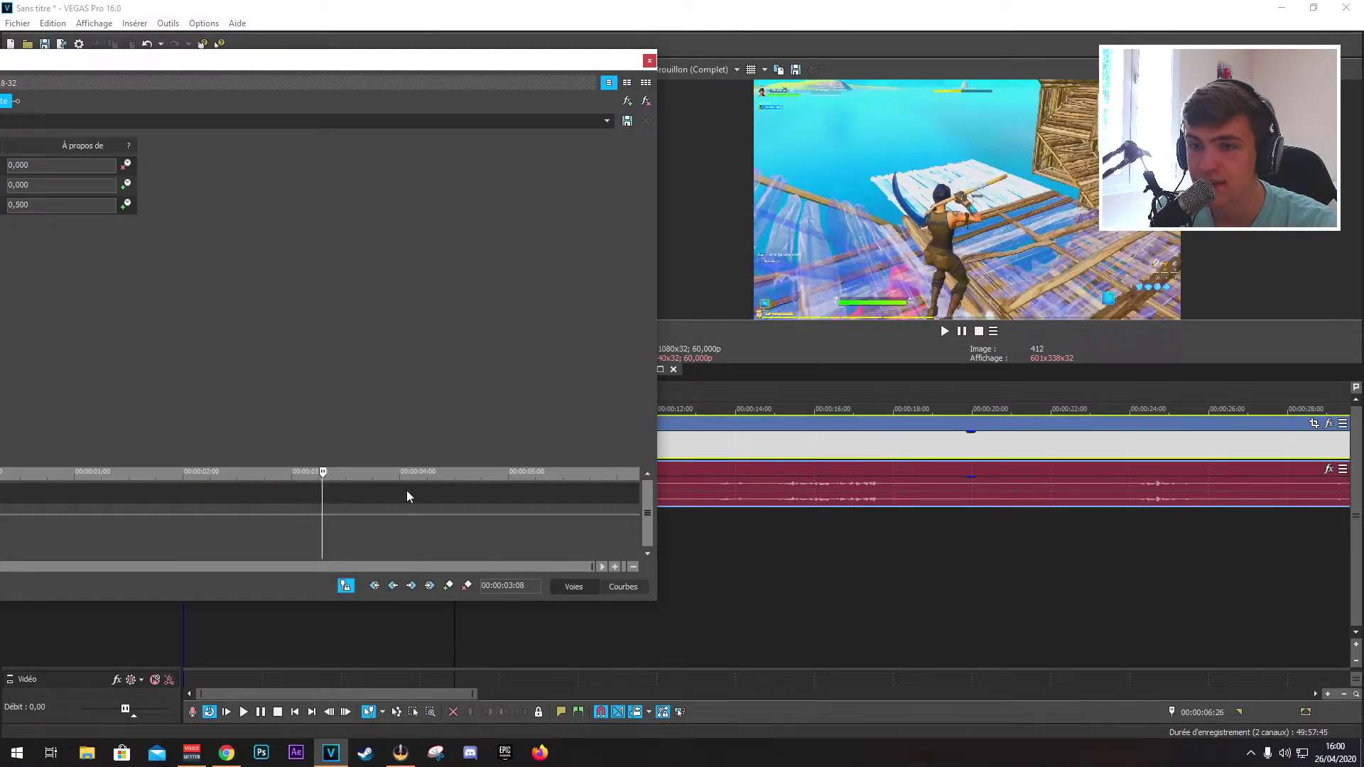
{"action": "left_click", "coordinate": [449, 587]}
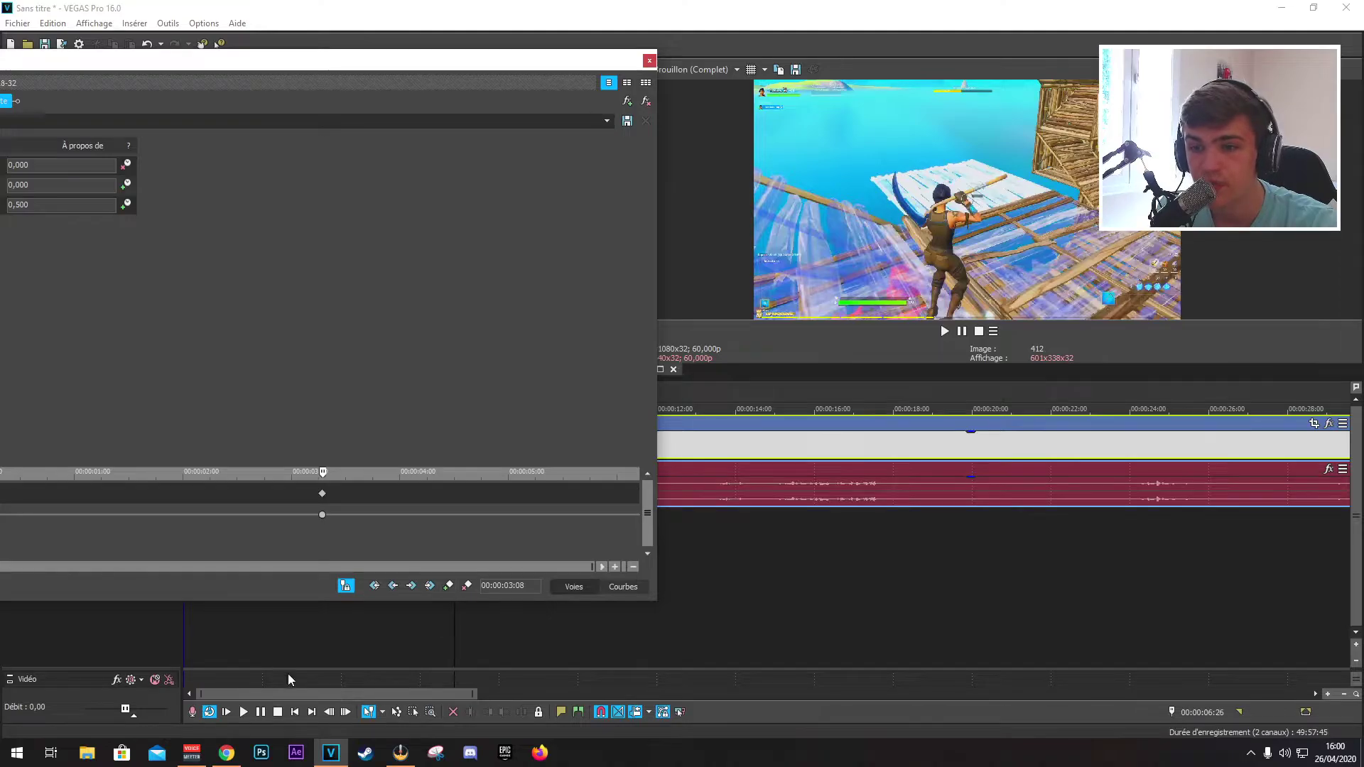
{"action": "left_click", "coordinate": [345, 586]}
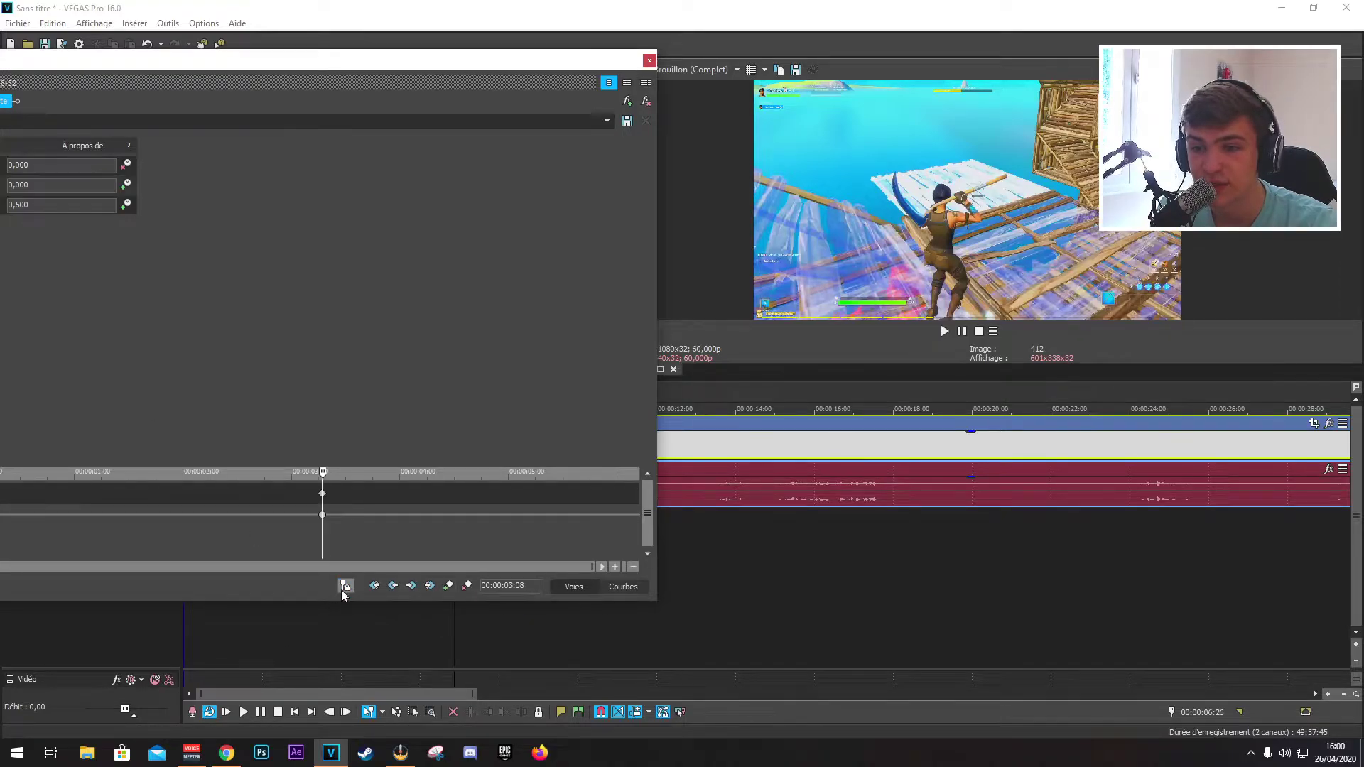
{"action": "mouse_move", "coordinate": [323, 474]}
{"action": "left_mouse_down"}
{"action": "mouse_move", "coordinate": [280, 475]}
{"action": "mouse_move", "coordinate": [321, 477]}
{"action": "left_mouse_up"}
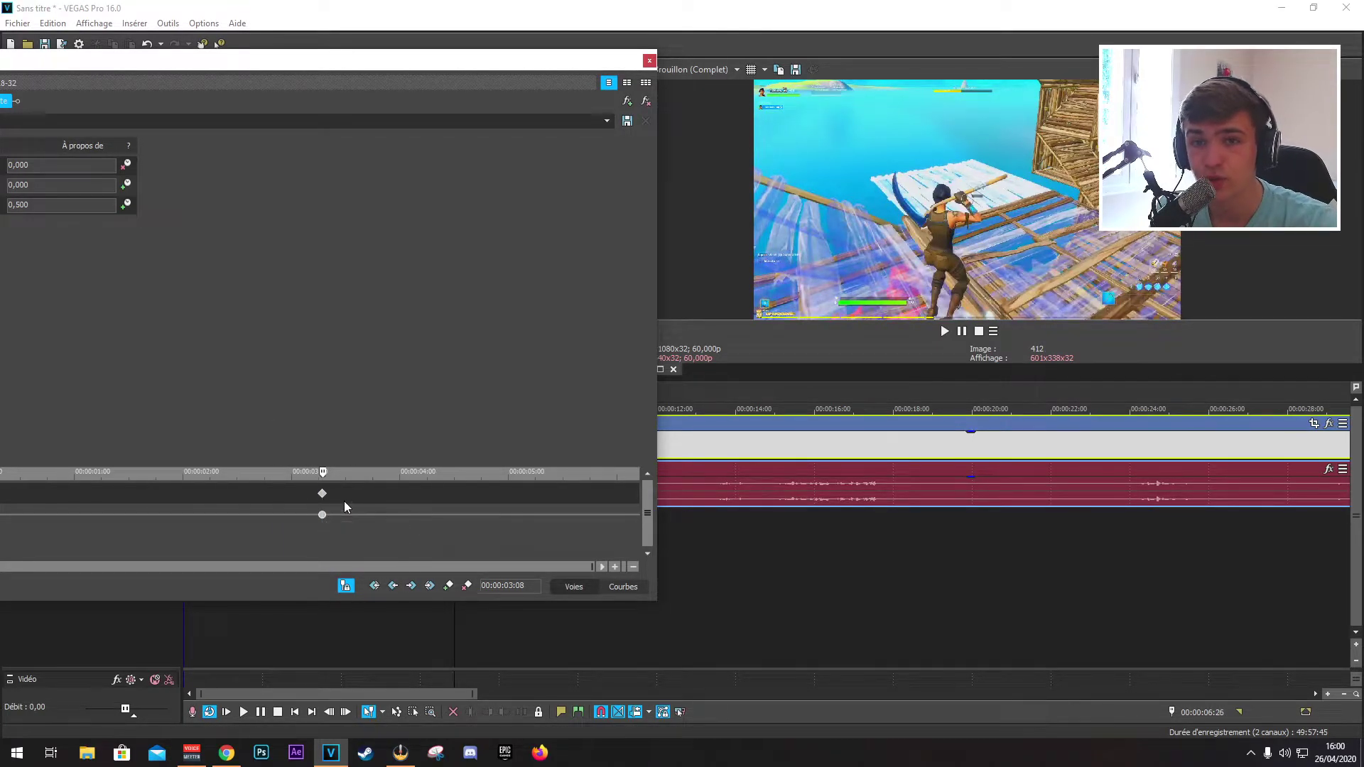
Raise the Luminosité value at the 00:00:03:08 keyframe to 0,578
{"action": "left_click_drag", "start_coordinate": [111, 58], "coordinate": [251, 44]}
{"action": "left_click", "coordinate": [83, 153]}
{"action": "left_click_drag", "start_coordinate": [83, 153], "coordinate": [114, 151]}
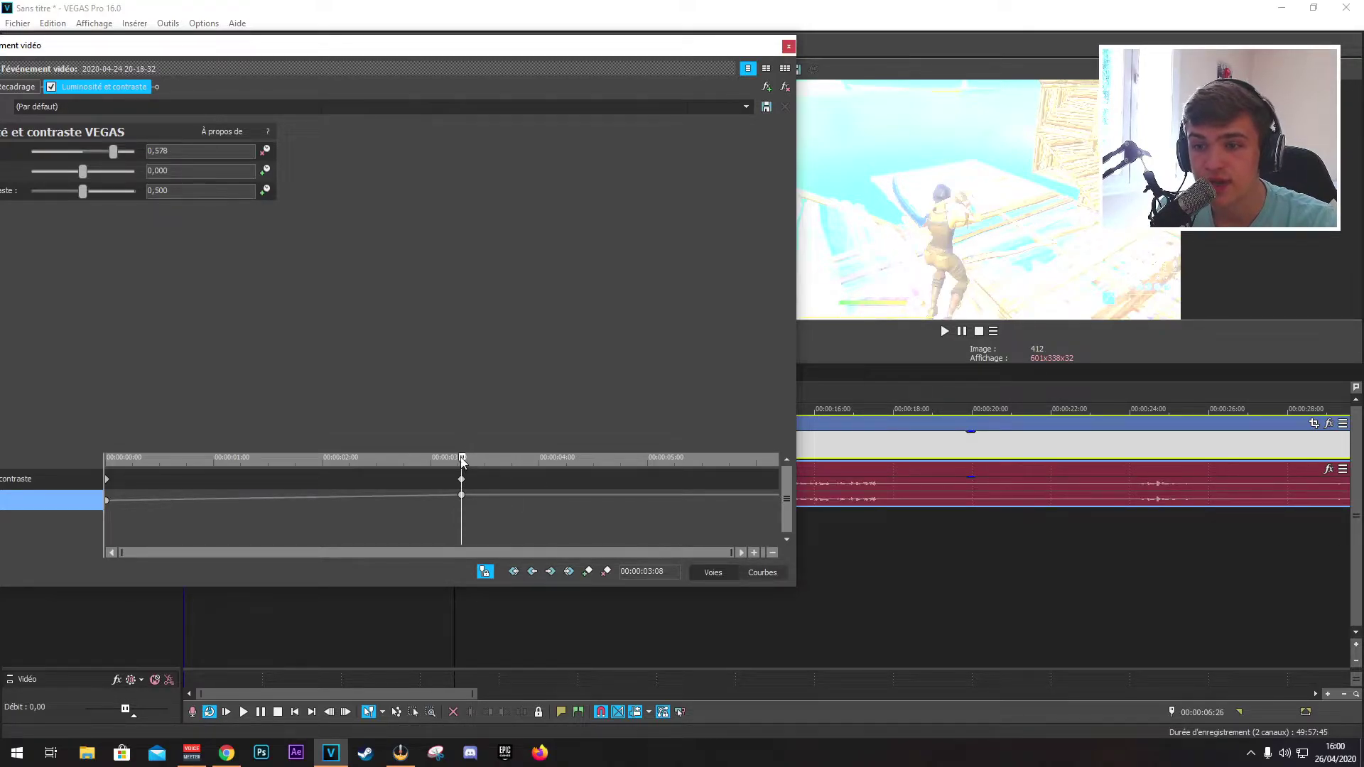
Set Luminosité to 0 at 00:00:03:05 and 00:00:03:11, on either side of the bright keyframe
{"action": "left_click_drag", "start_coordinate": [462, 460], "coordinate": [453, 466]}
{"action": "left_click", "coordinate": [115, 153]}
{"action": "type", "text": "0"}
{"action": "key", "text": "Return"}
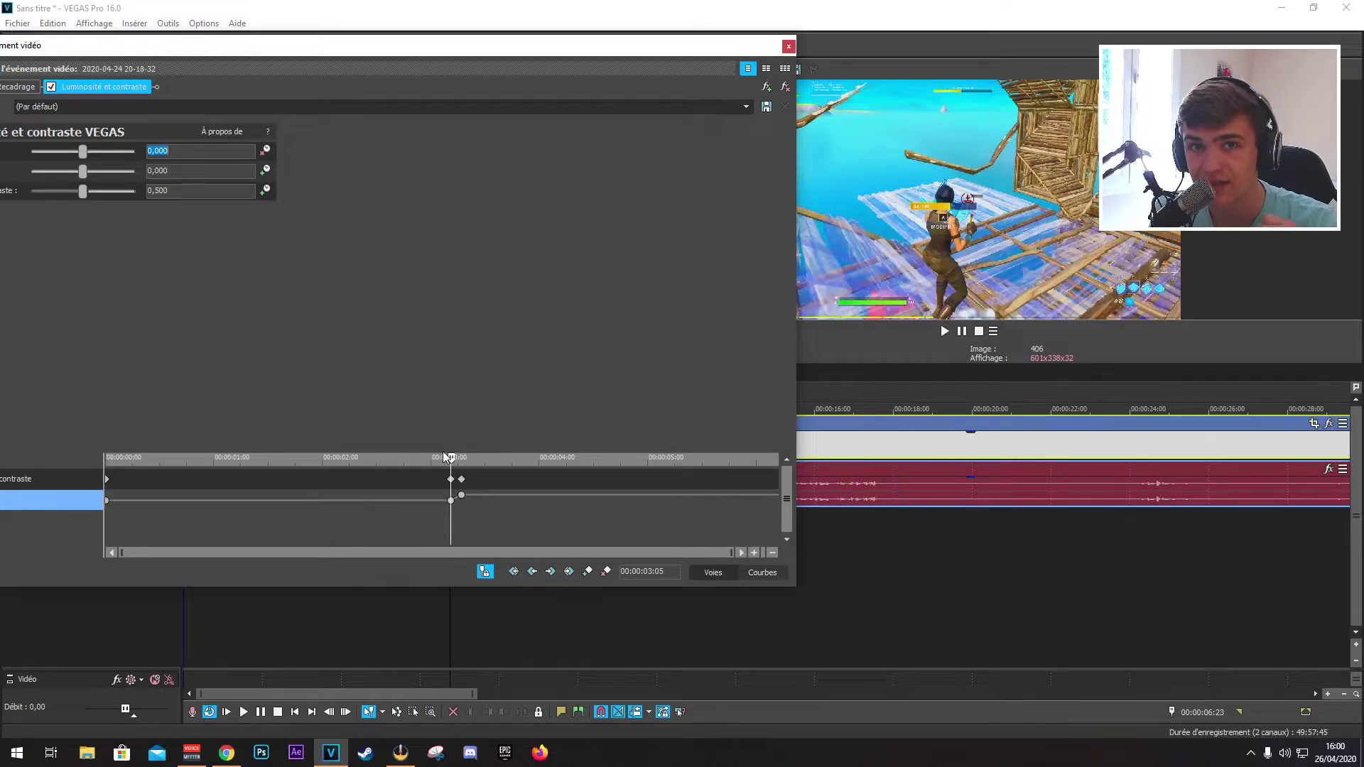
{"action": "left_click_drag", "start_coordinate": [452, 462], "coordinate": [473, 462]}
{"action": "left_click_drag", "start_coordinate": [177, 155], "coordinate": [121, 153]}
{"action": "type", "text": "0"}
{"action": "key", "text": "Return"}
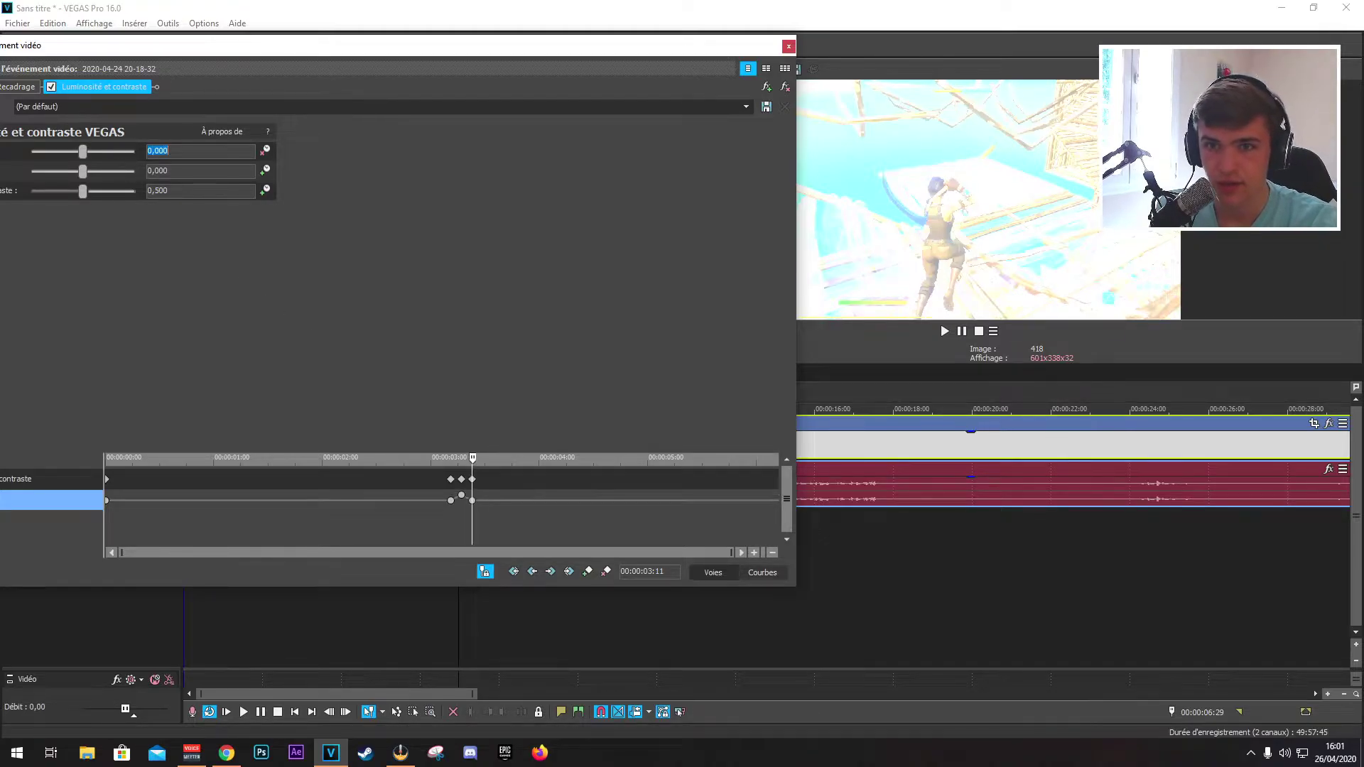
Play back the brightness flash in the preview and close the event effects window
{"action": "left_click", "coordinate": [402, 470]}
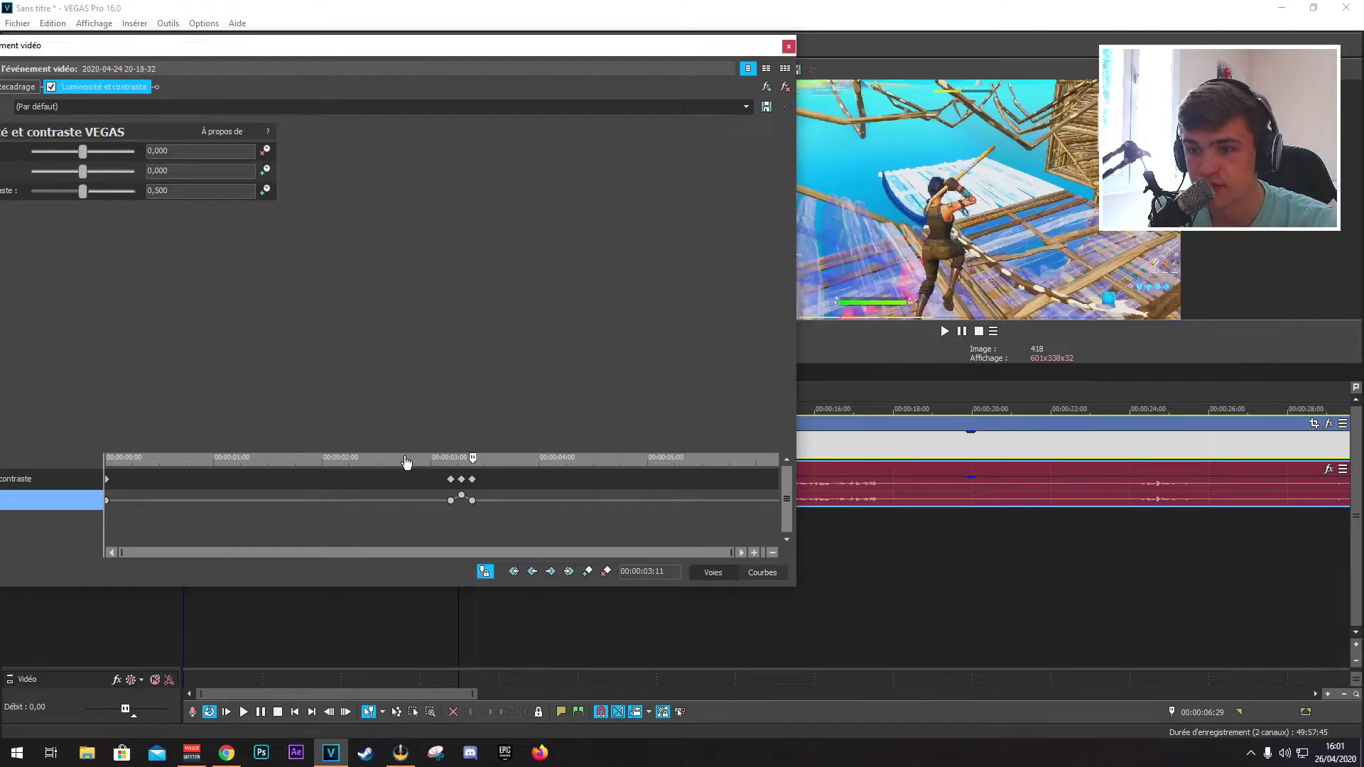
{"action": "left_click", "coordinate": [946, 332]}
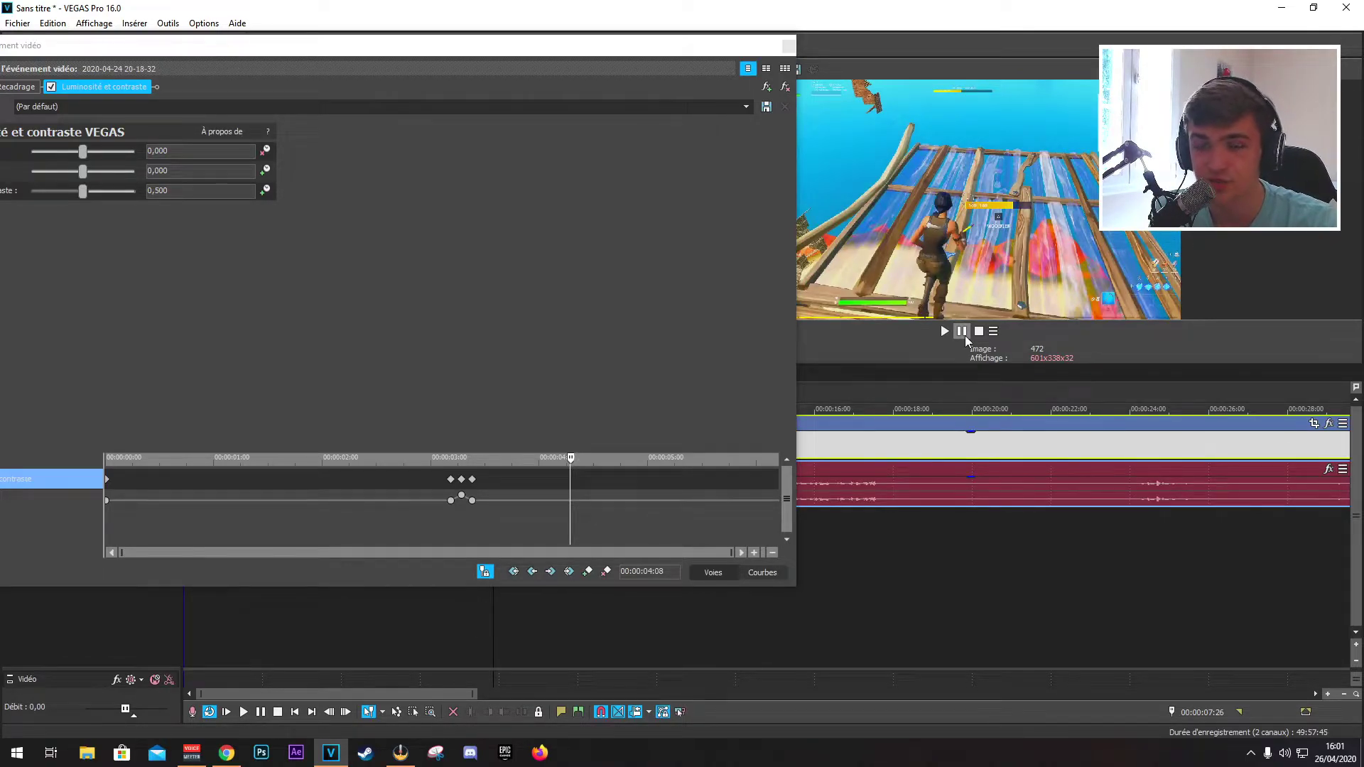
{"action": "left_click", "coordinate": [787, 47]}
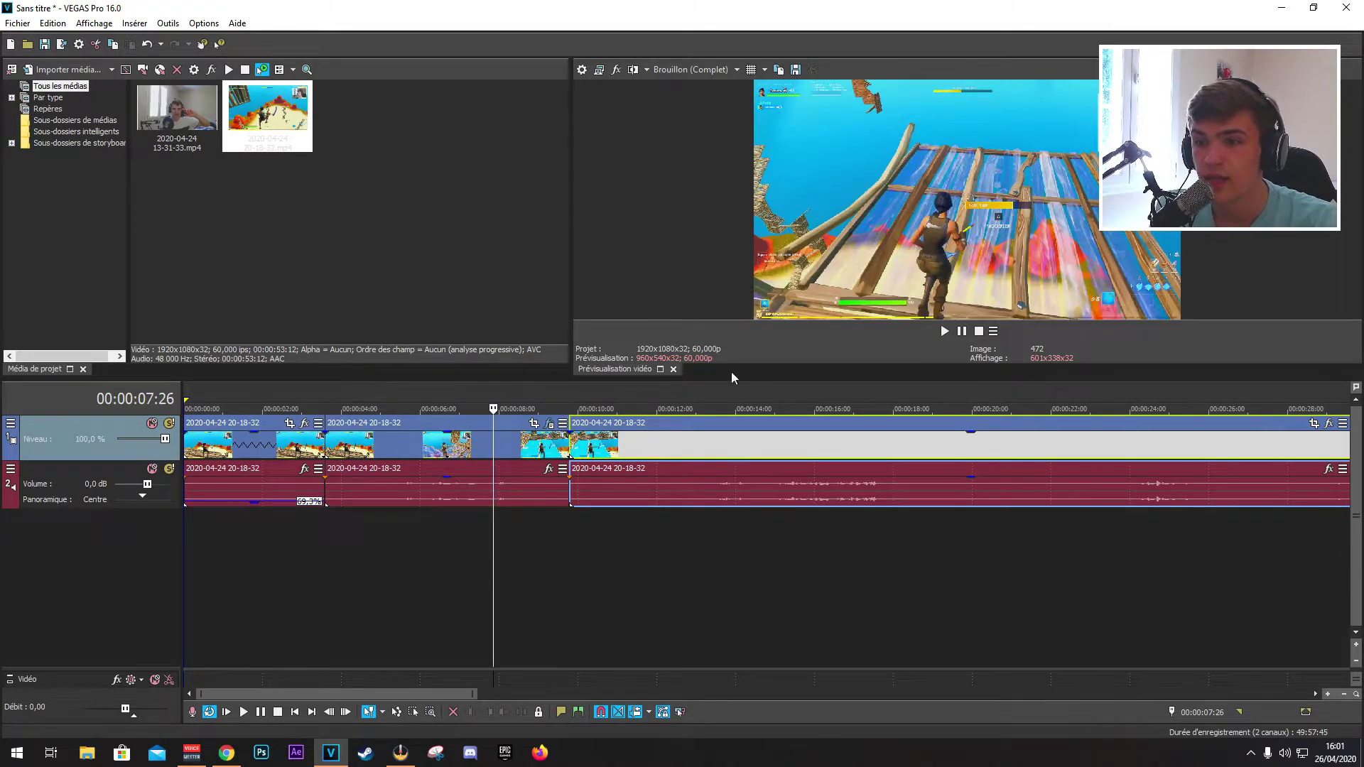
Split the last timeline piece at 00:00:16:25
{"action": "left_click", "coordinate": [847, 406]}
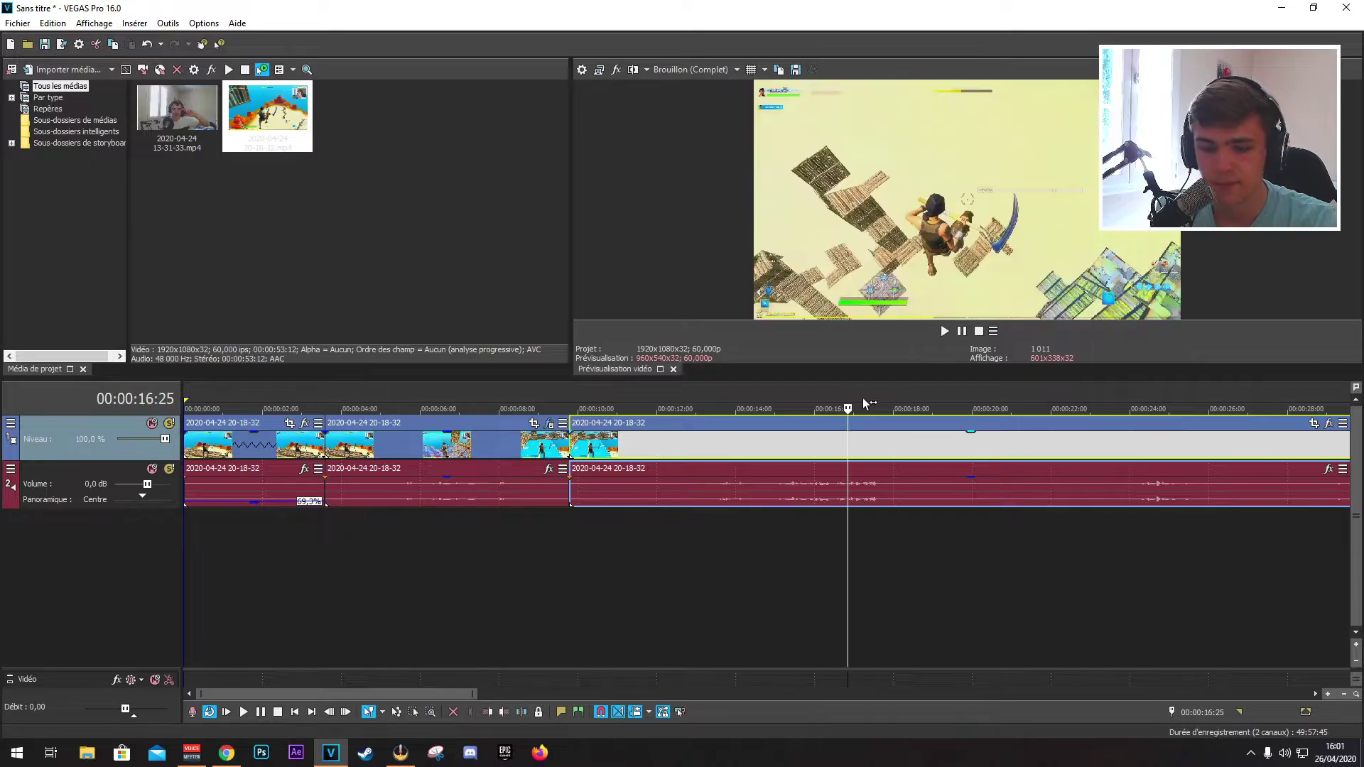
{"action": "key", "text": "s"}
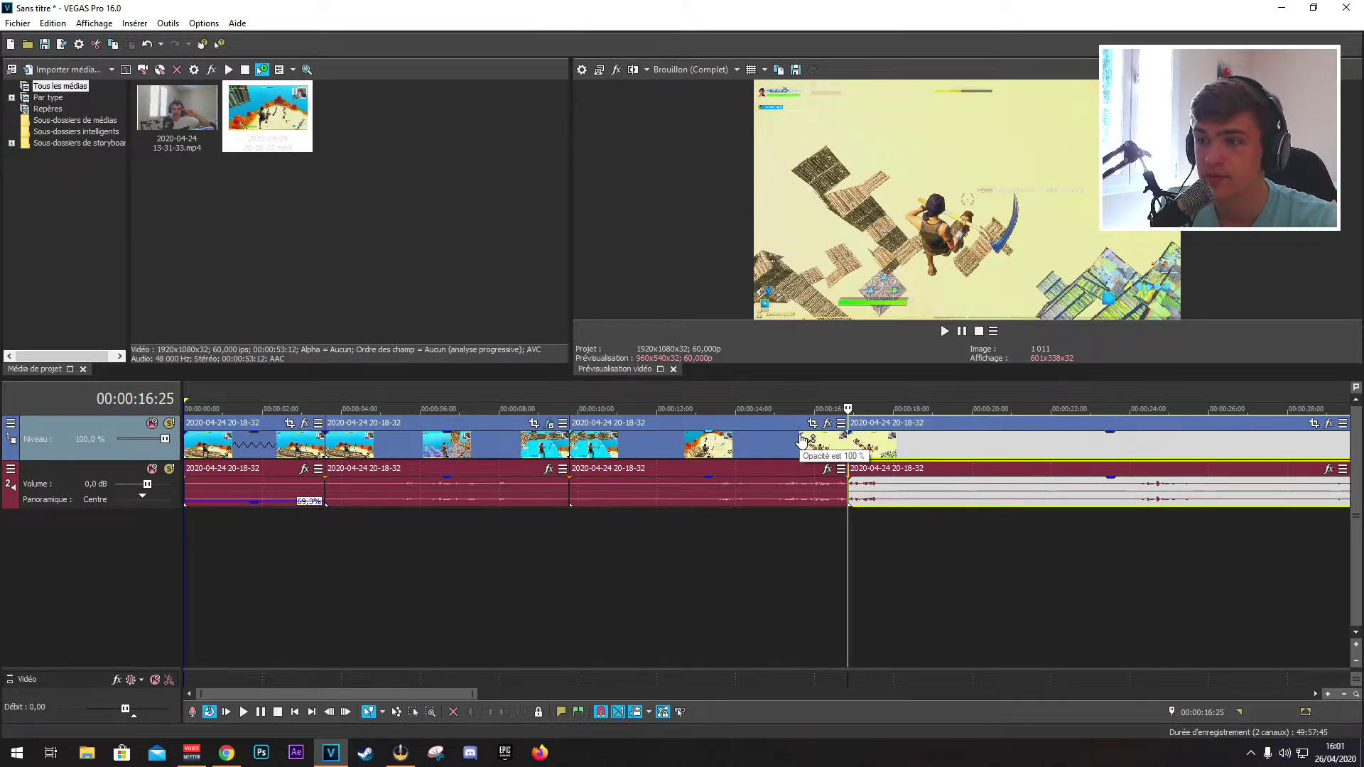
Apply the Slide Down (1) filter package to the video piece just before the new cut
{"action": "left_click", "coordinate": [757, 444]}
{"action": "left_click", "coordinate": [826, 423]}
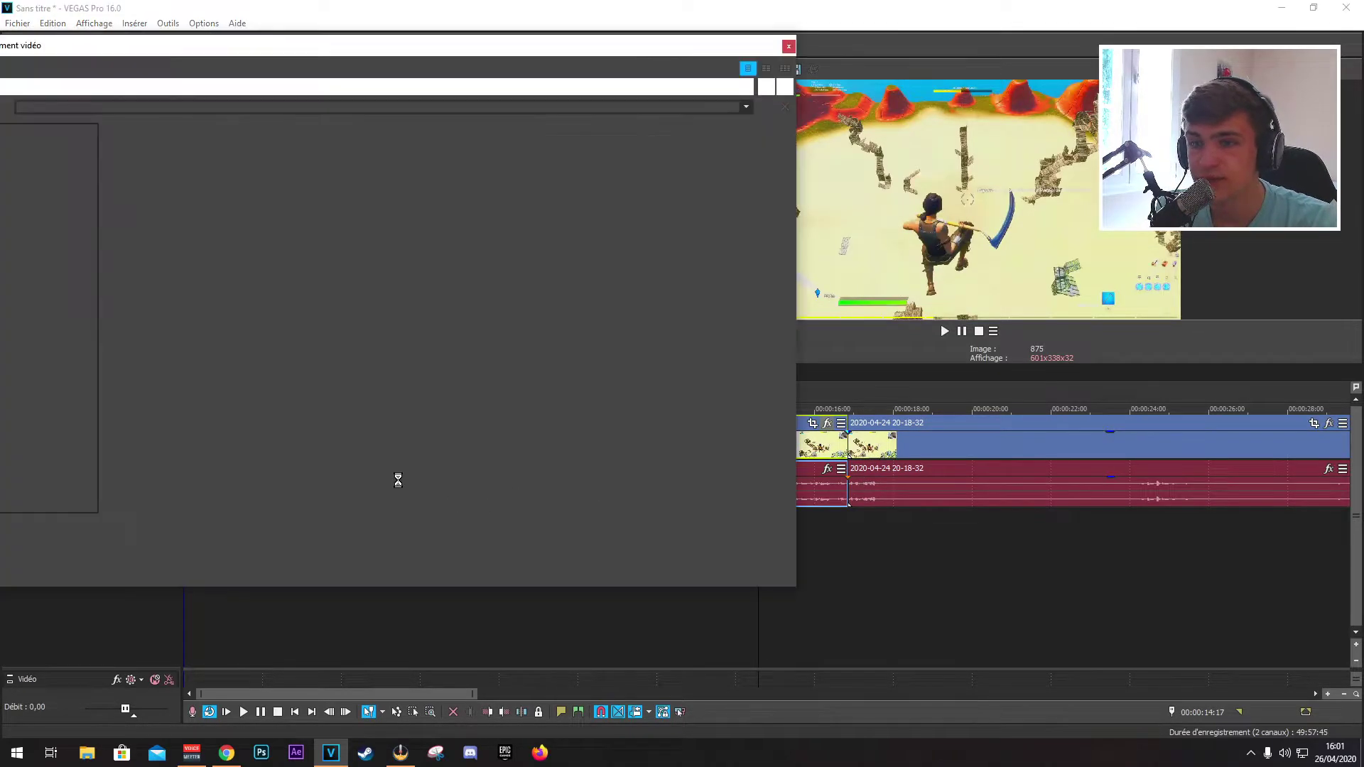
{"action": "left_click", "coordinate": [278, 276]}
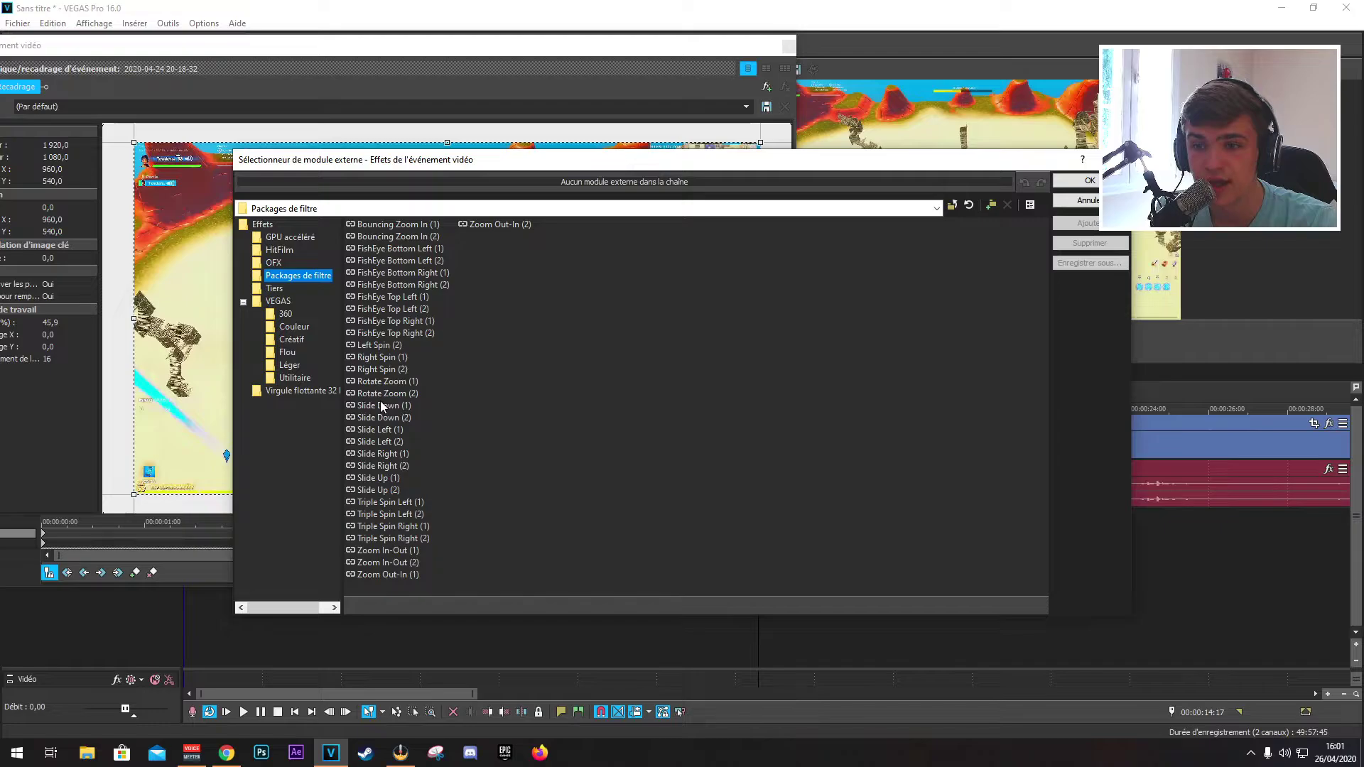
{"action": "left_click", "coordinate": [381, 406]}
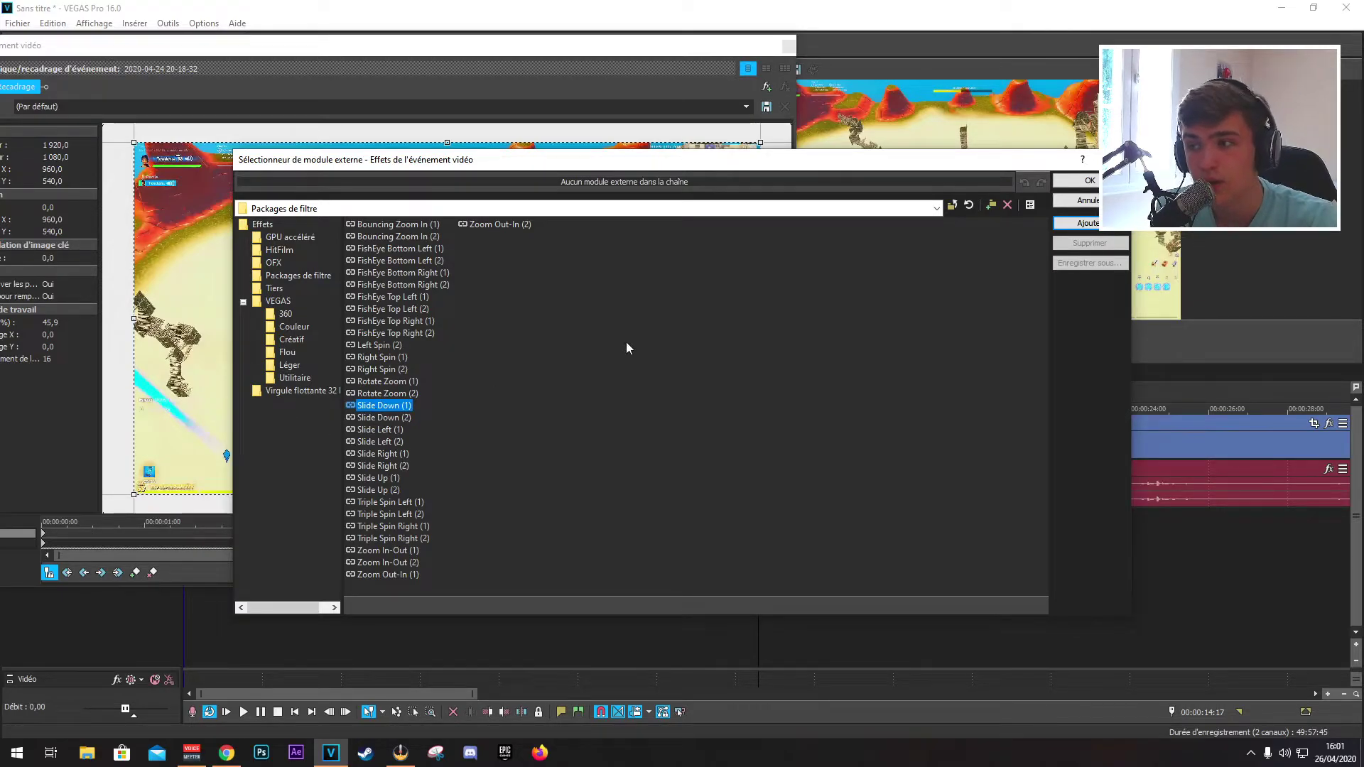
{"action": "left_click", "coordinate": [394, 226]}
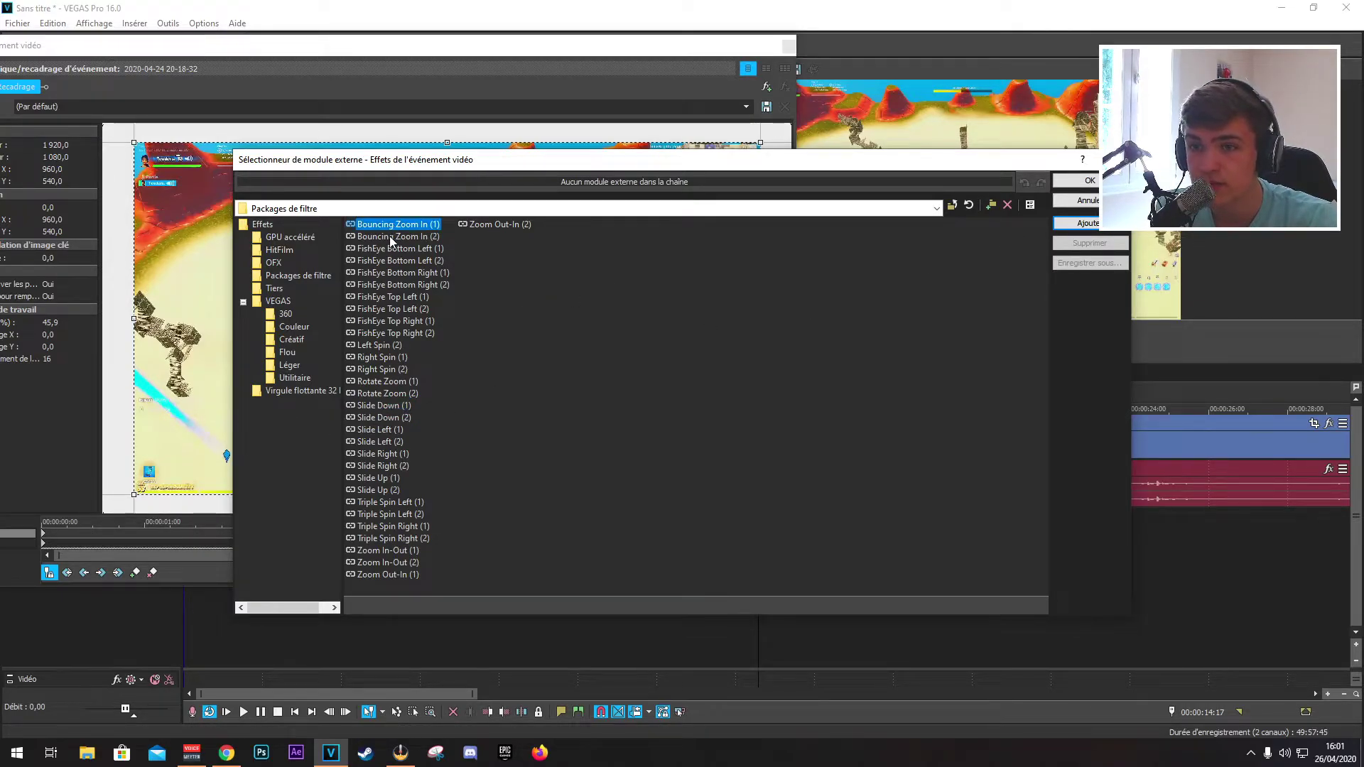
{"action": "left_click", "coordinate": [394, 406]}
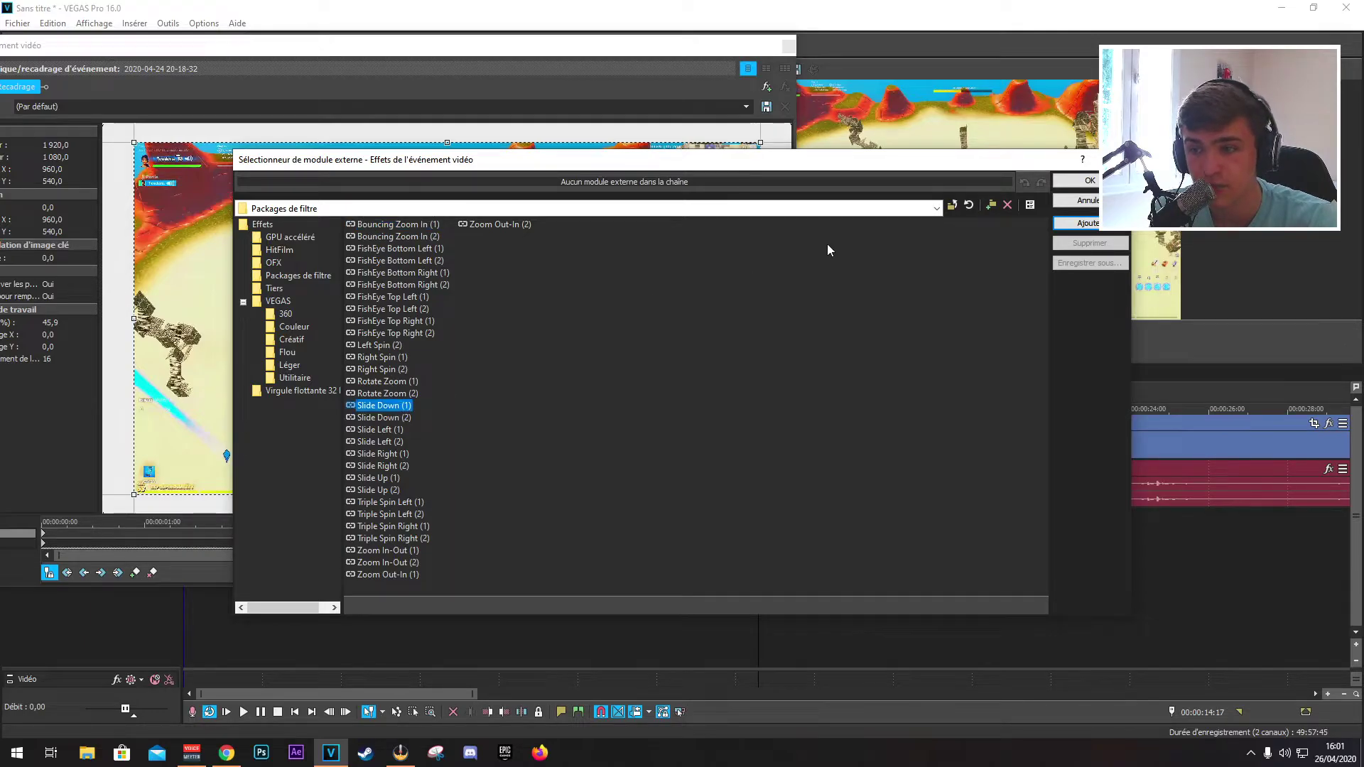
{"action": "left_click", "coordinate": [1087, 224]}
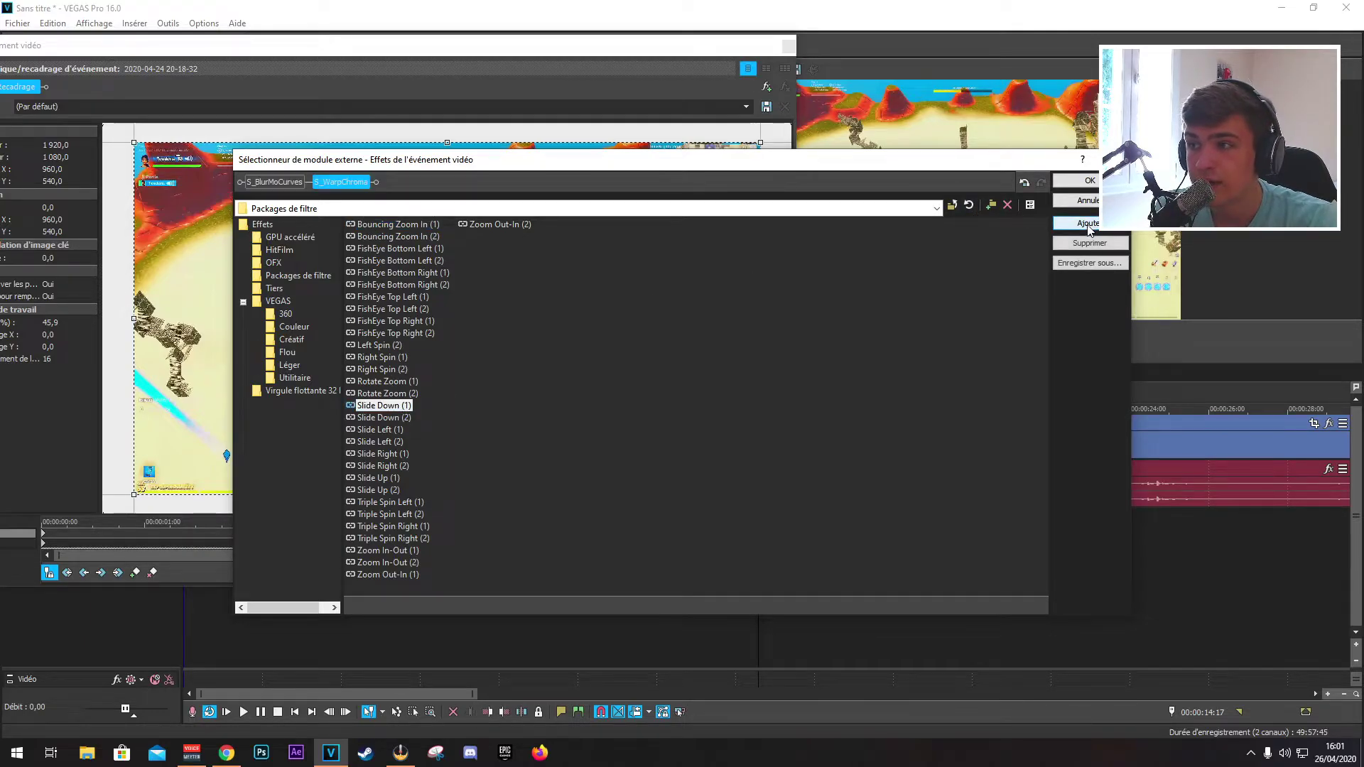
{"action": "left_click", "coordinate": [1089, 181]}
Move the S_BlurMoCurves and S_WarpChroma keyframes together to the end of the piece and close the effects window
{"action": "left_click_drag", "start_coordinate": [330, 45], "coordinate": [485, 66]}
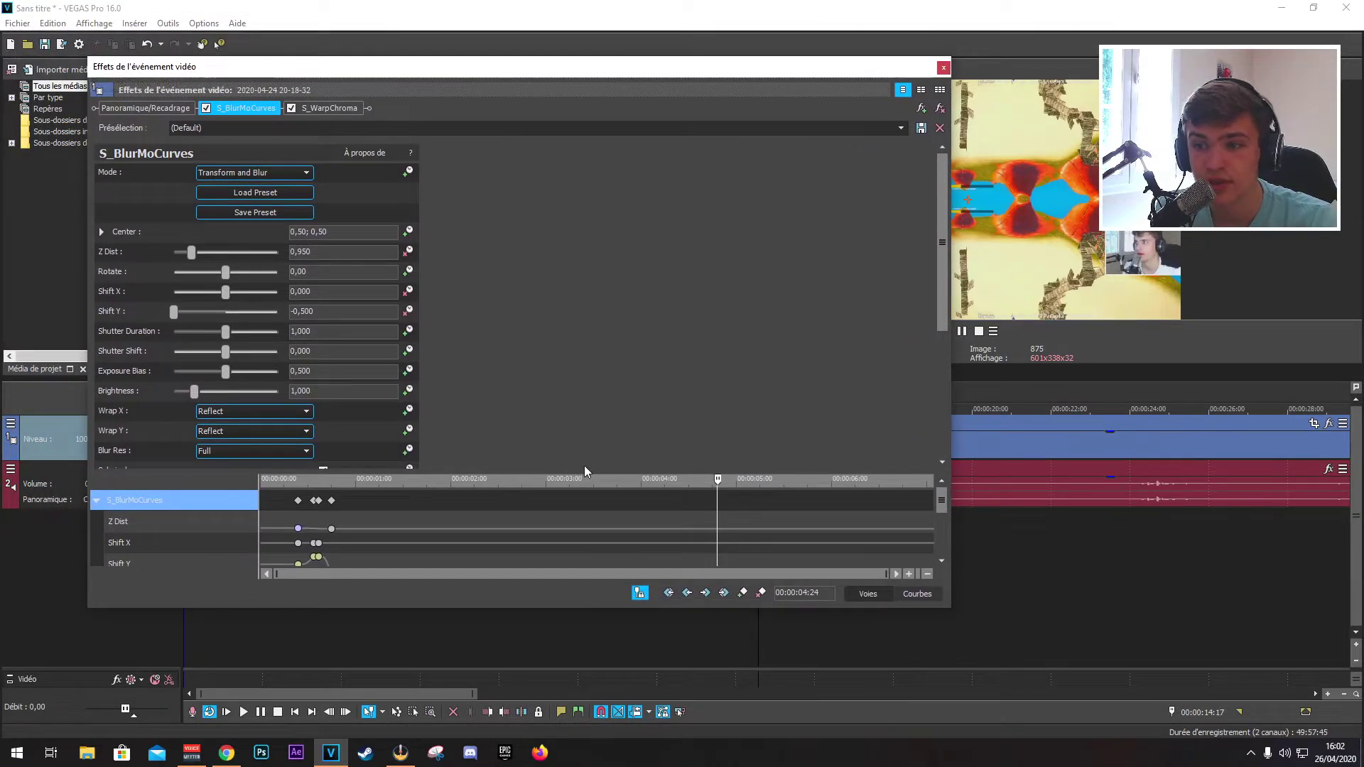
{"action": "left_click_drag", "start_coordinate": [585, 467], "coordinate": [577, 286]}
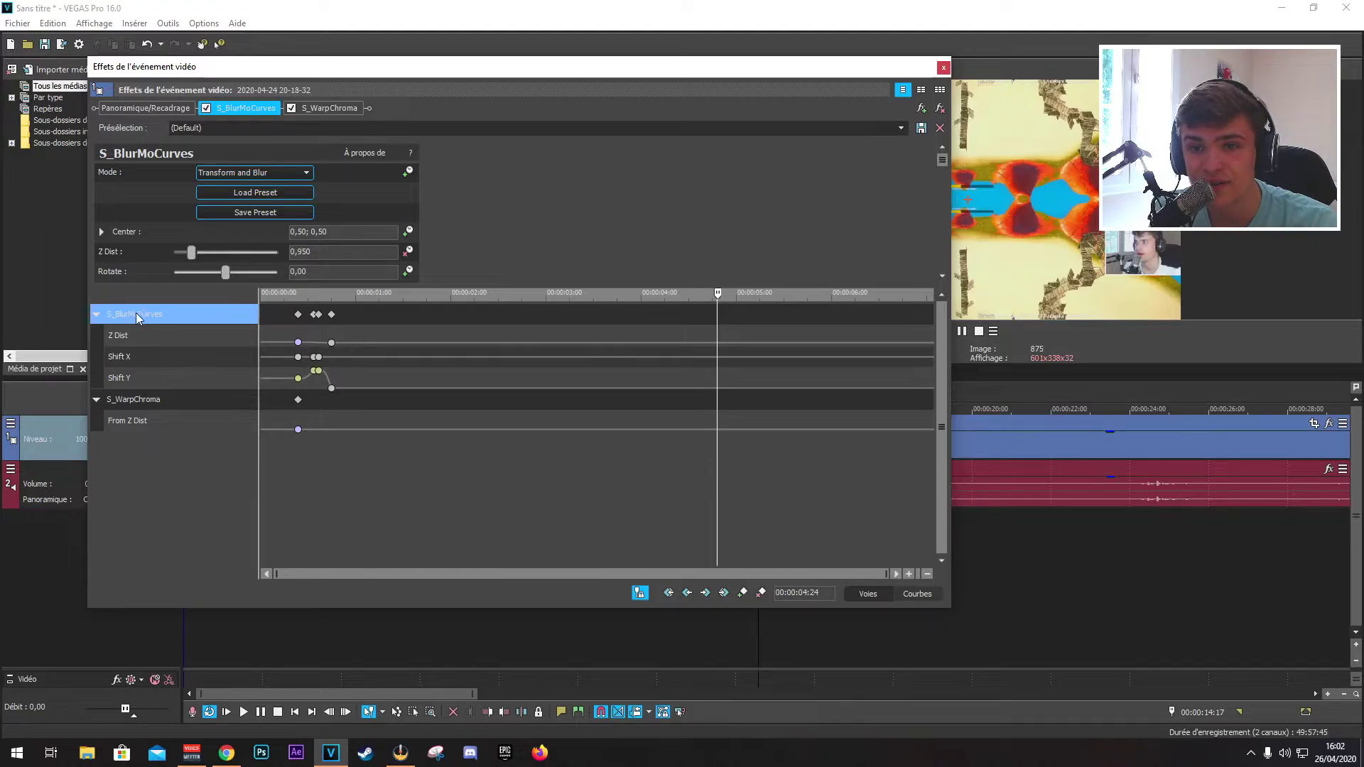
{"action": "left_click", "coordinate": [130, 402]}
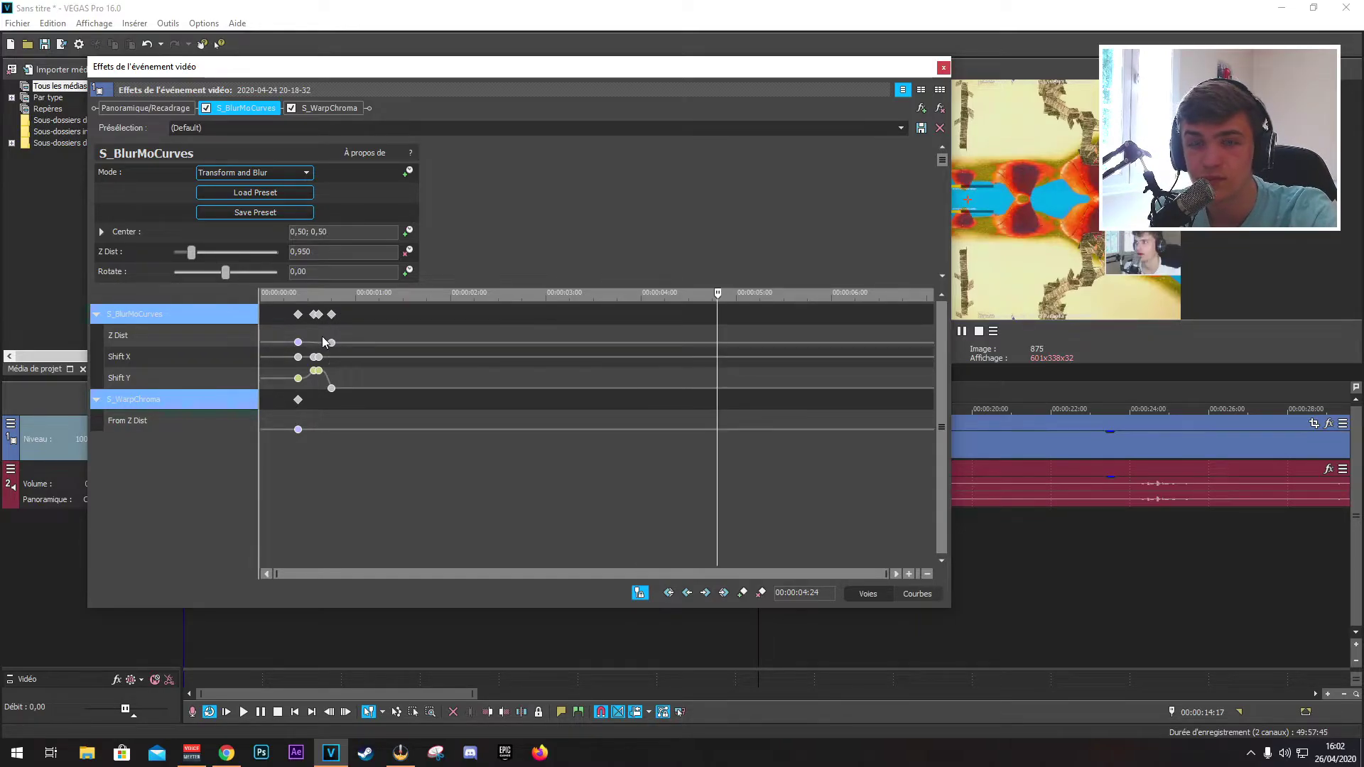
{"action": "left_click_drag", "start_coordinate": [300, 319], "coordinate": [916, 351]}
{"action": "left_click", "coordinate": [942, 67]}
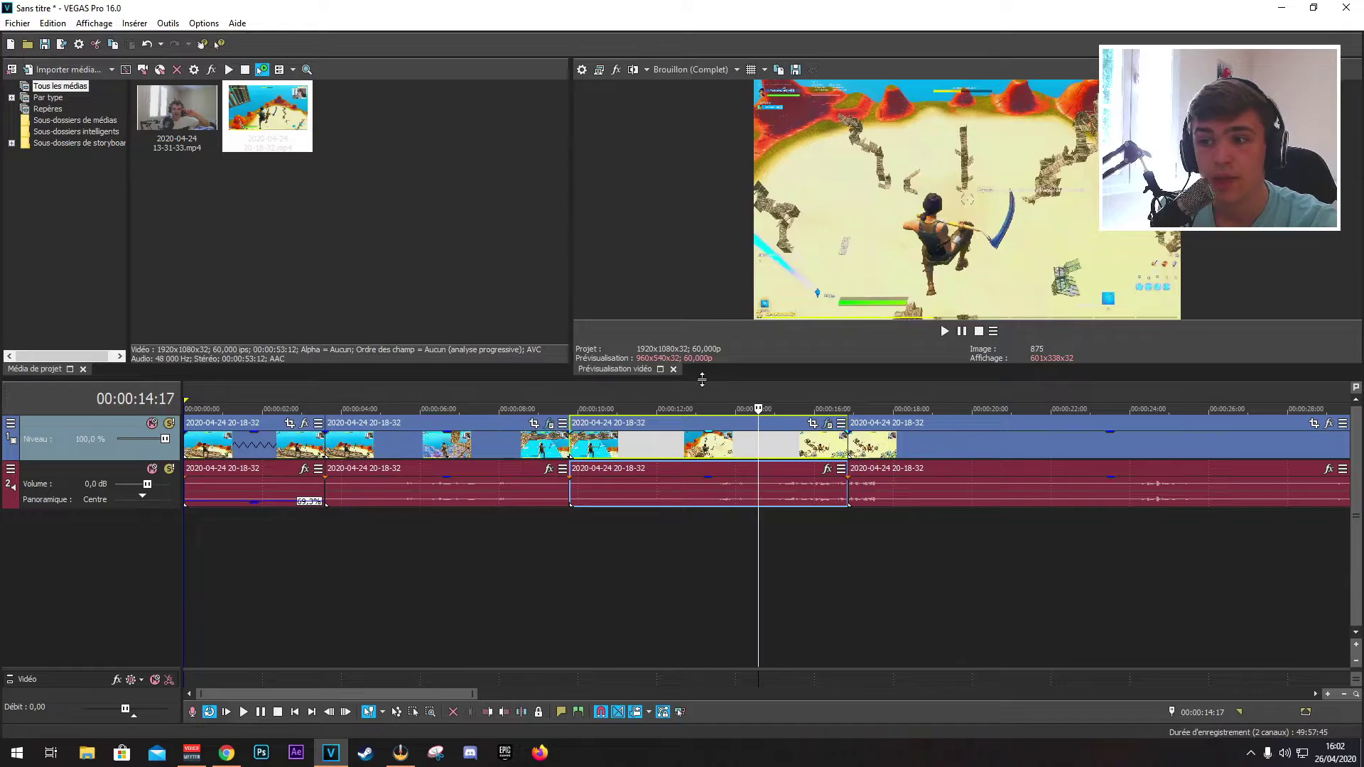
Apply the Slide Down (2) filter package to the last video piece, after the cut
{"action": "left_click", "coordinate": [1328, 425]}
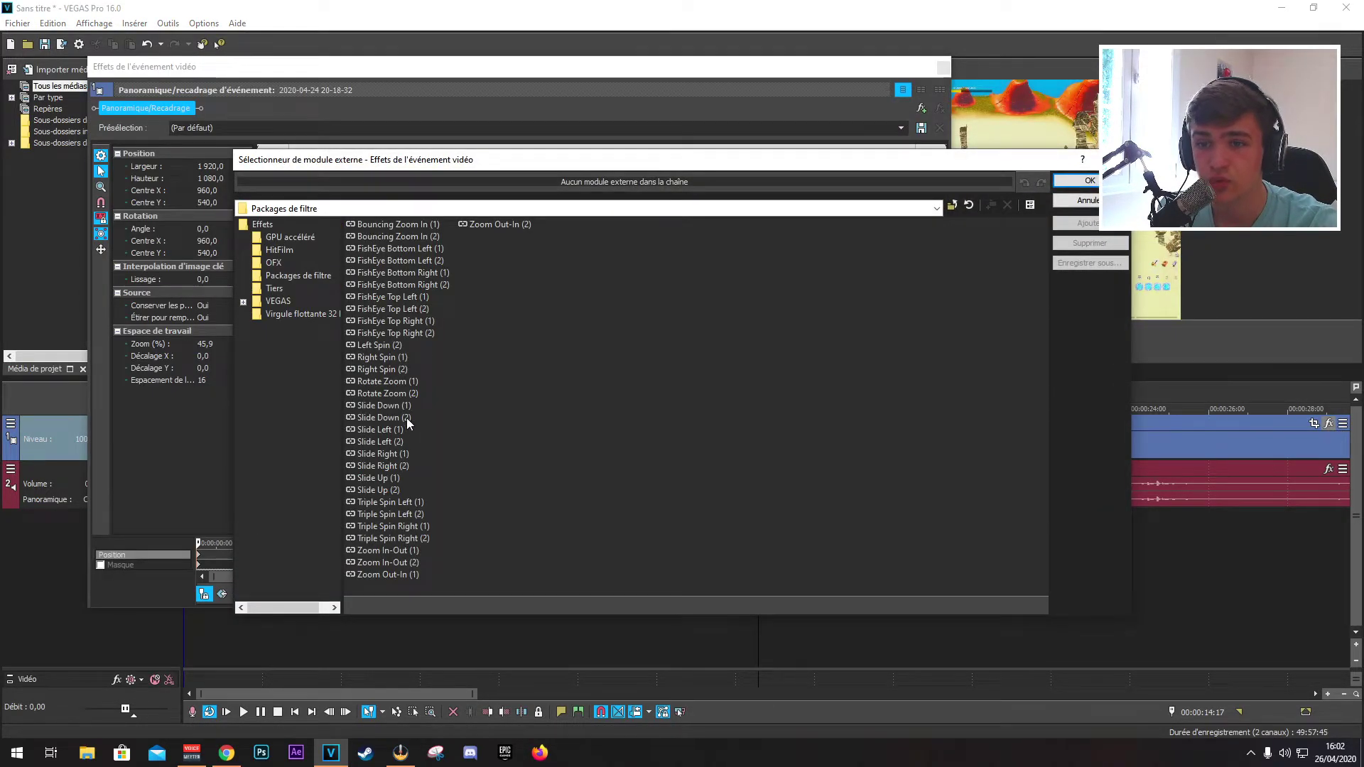
{"action": "left_click", "coordinate": [390, 419]}
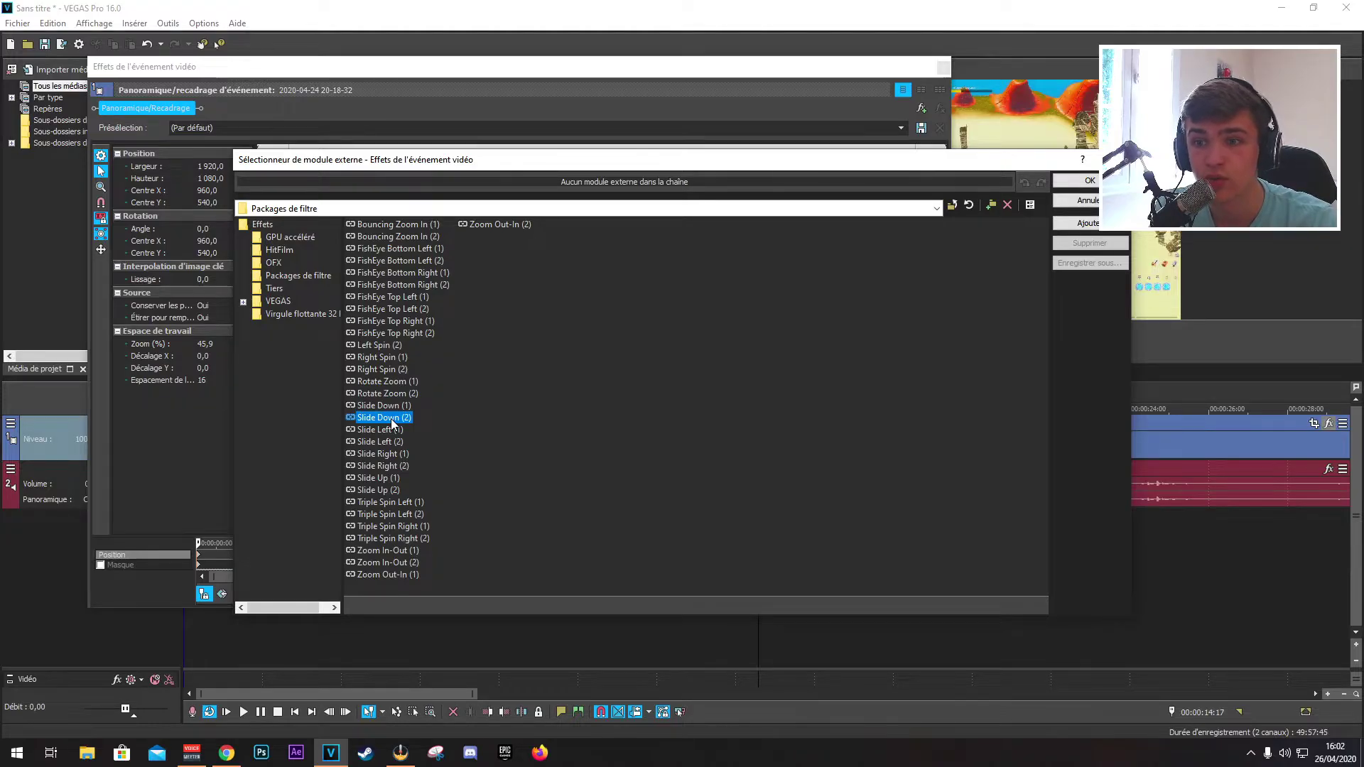
{"action": "left_click", "coordinate": [1086, 223]}
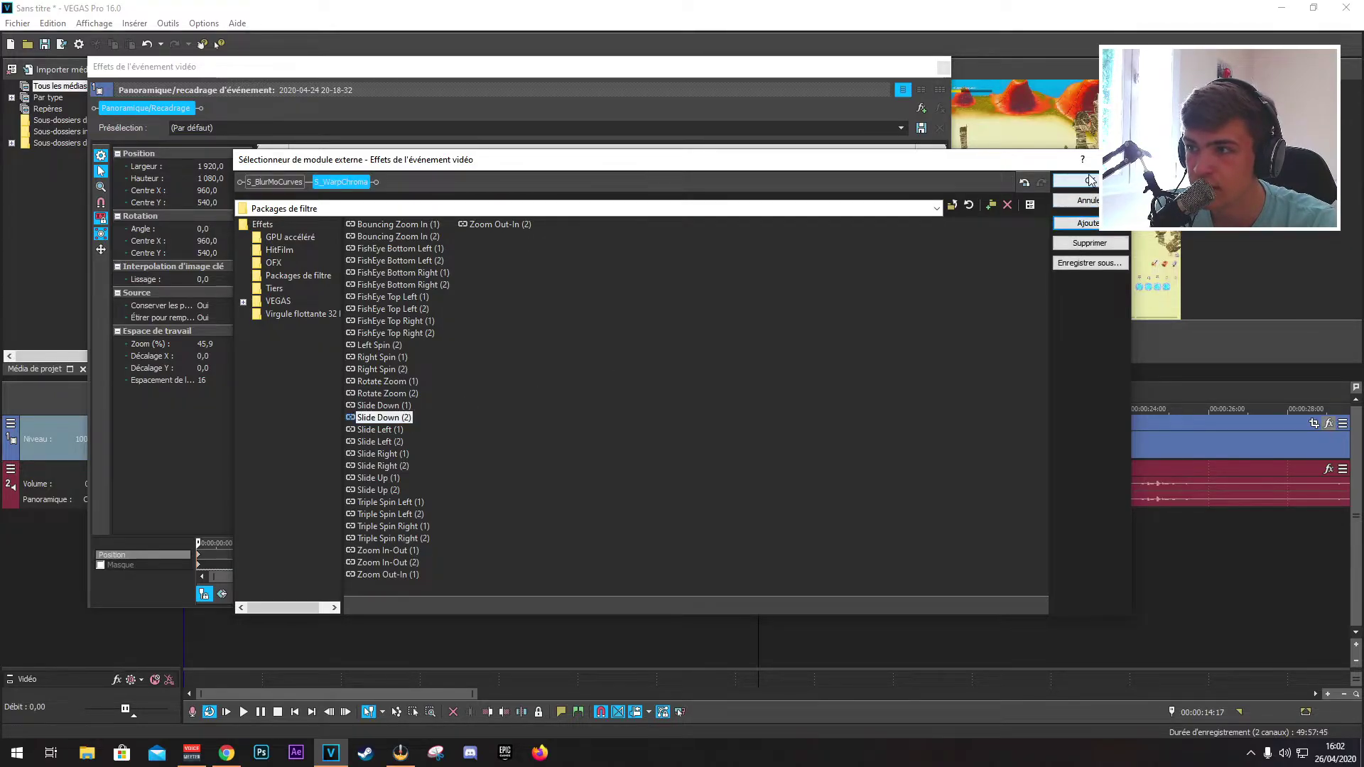
{"action": "left_click", "coordinate": [1089, 181]}
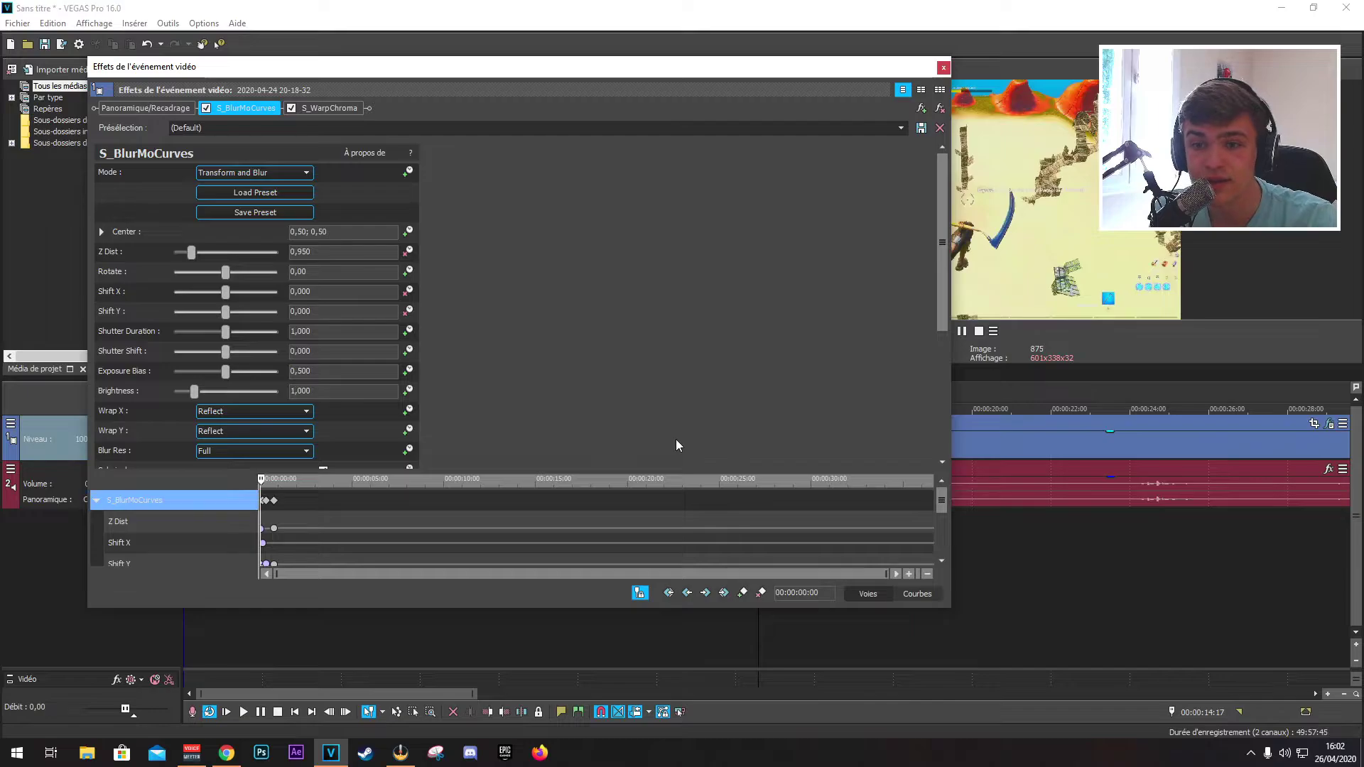
Close the effects window and play back the section around the cut at 00:00:16:25 to check the slide transition
{"action": "left_click", "coordinate": [942, 67]}
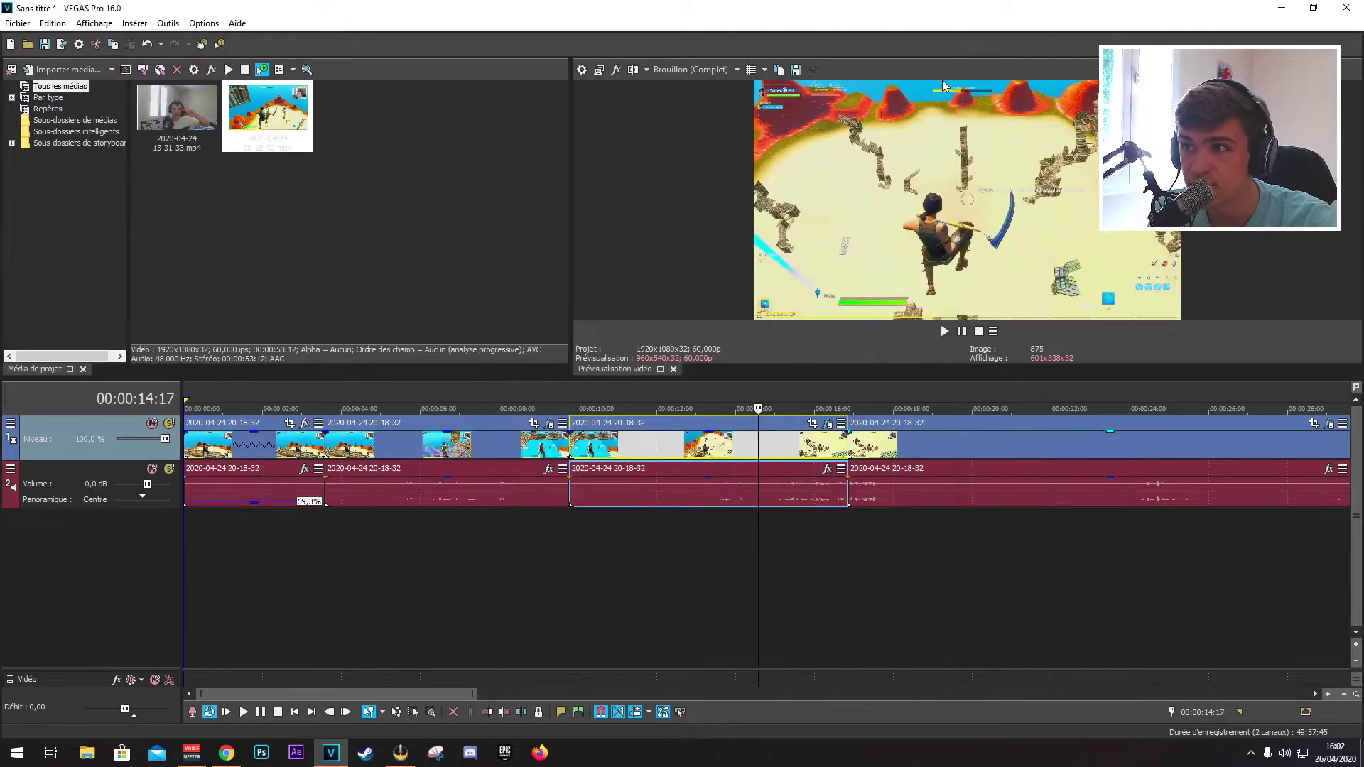
{"action": "left_click", "coordinate": [529, 402]}
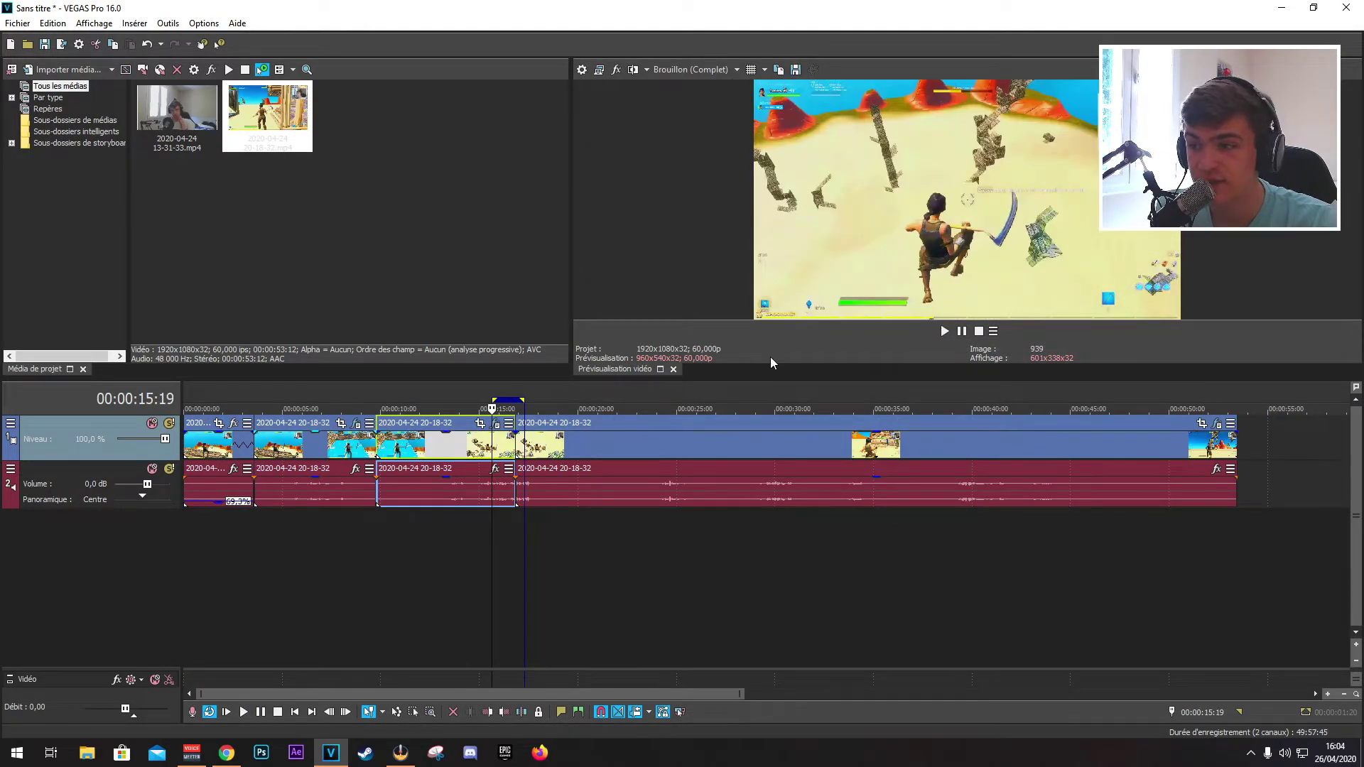
{"action": "left_click", "coordinate": [945, 331]}
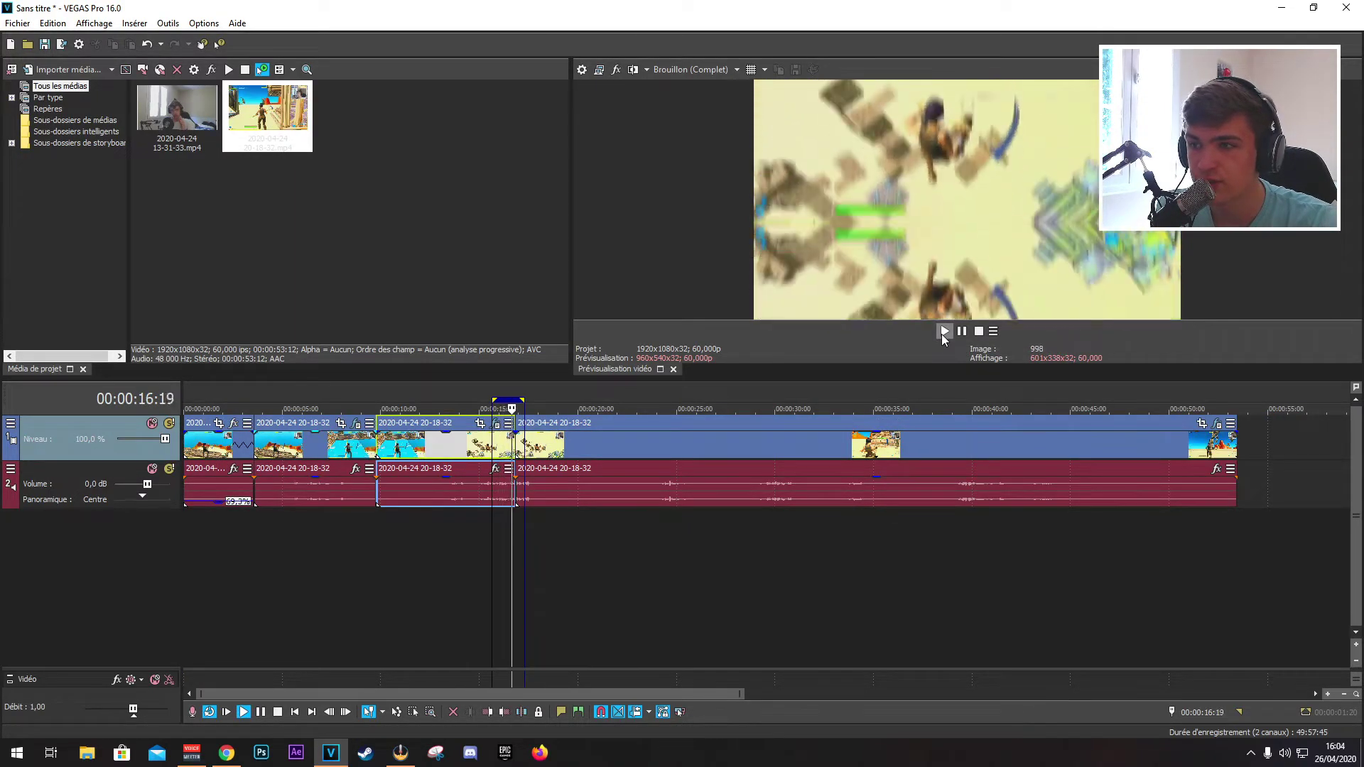
{"action": "left_click", "coordinate": [960, 333]}
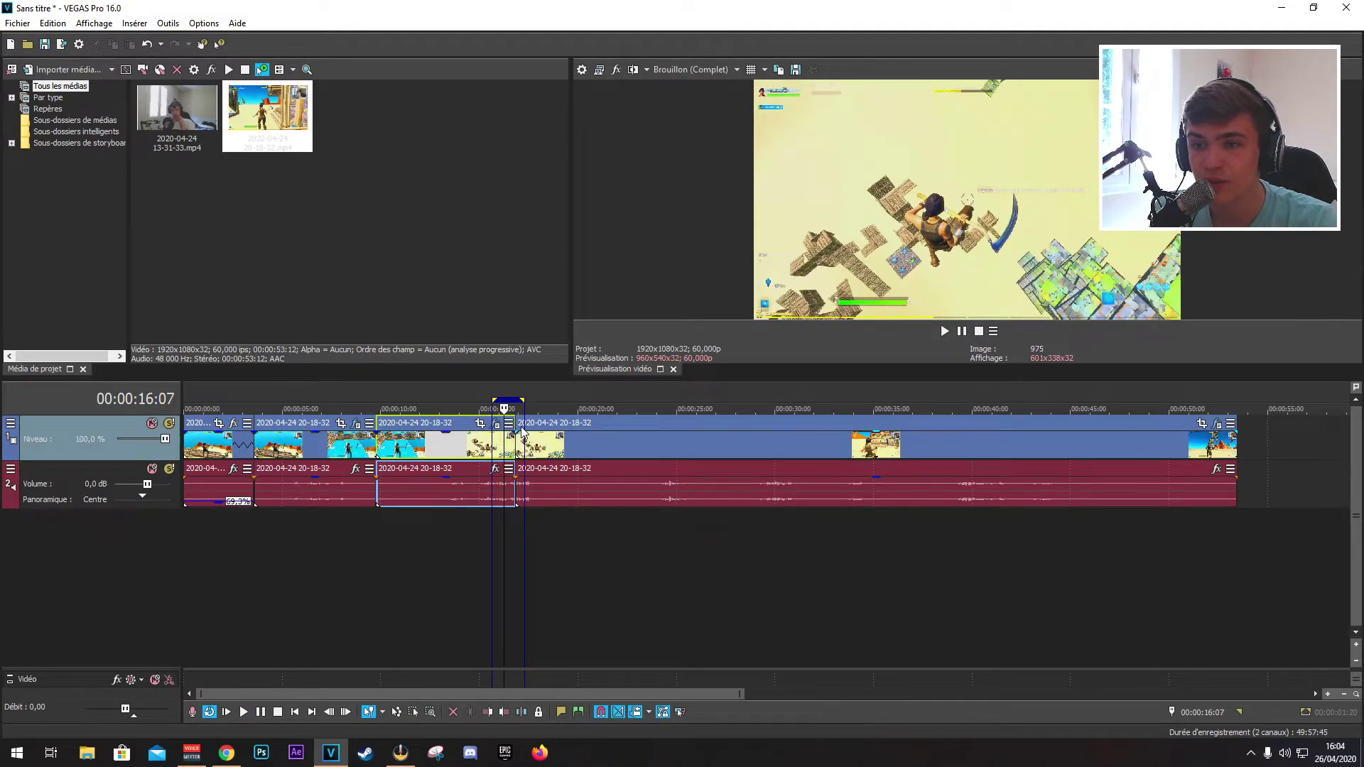
Split the last timeline piece at 00:00:35:07 and delete the section between 00:00:16:25 and that split
{"action": "left_click", "coordinate": [878, 434]}
{"action": "key", "text": "s"}
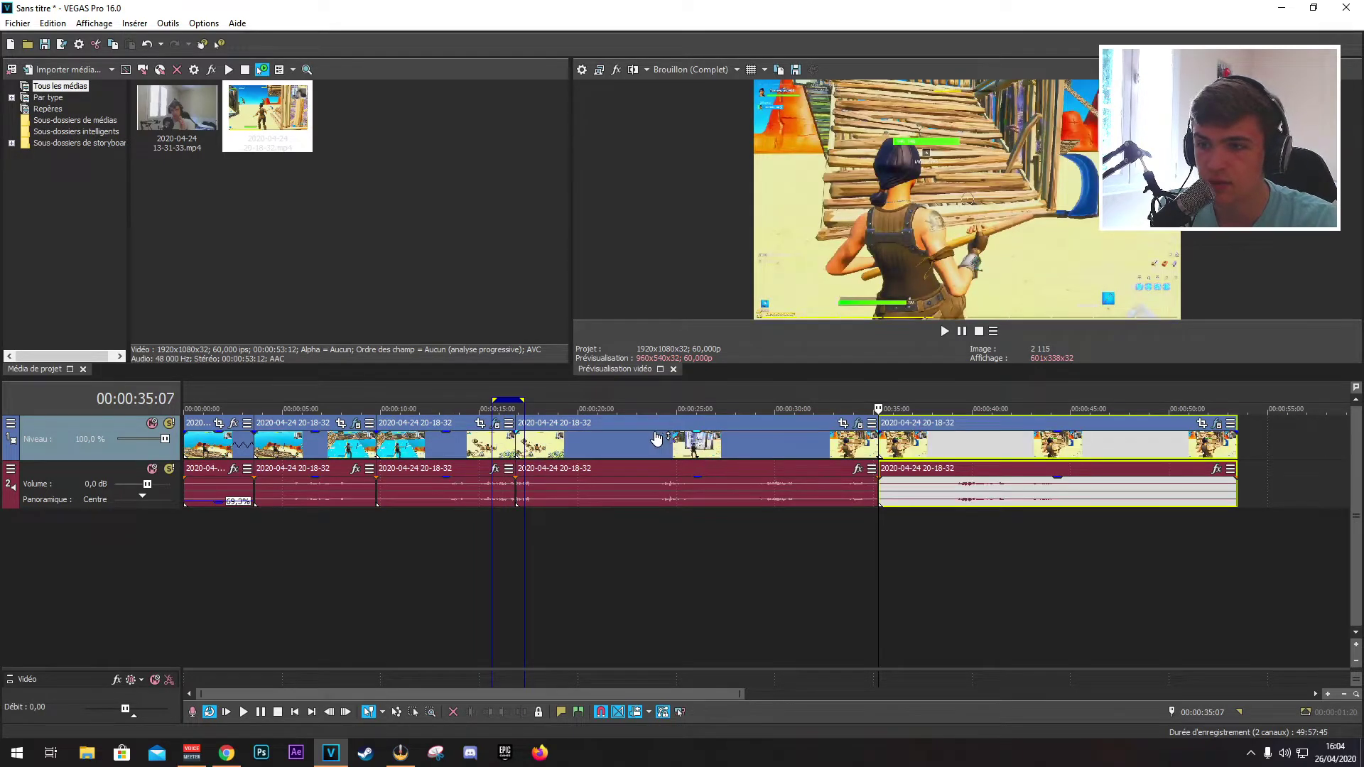
{"action": "left_click", "coordinate": [654, 439]}
{"action": "key", "text": "Delete"}
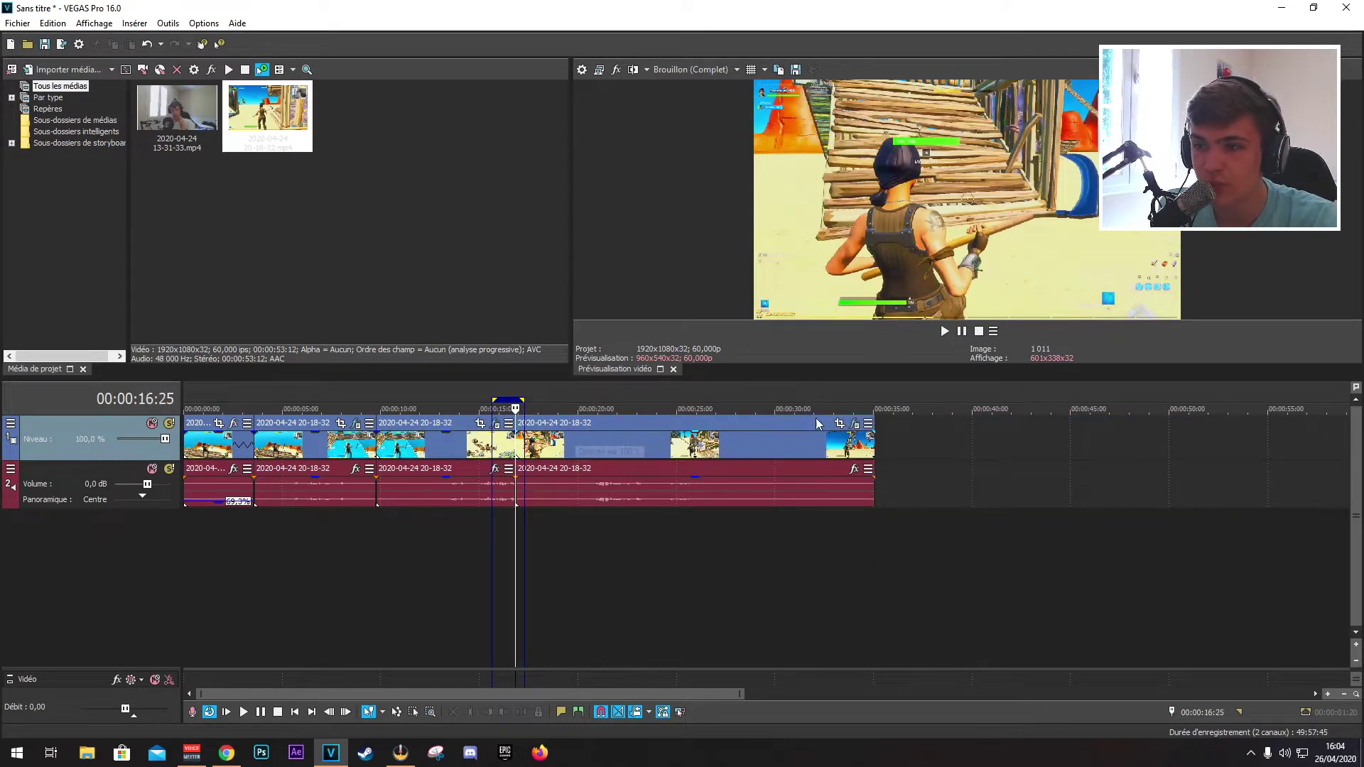
{"action": "left_click", "coordinate": [854, 423]}
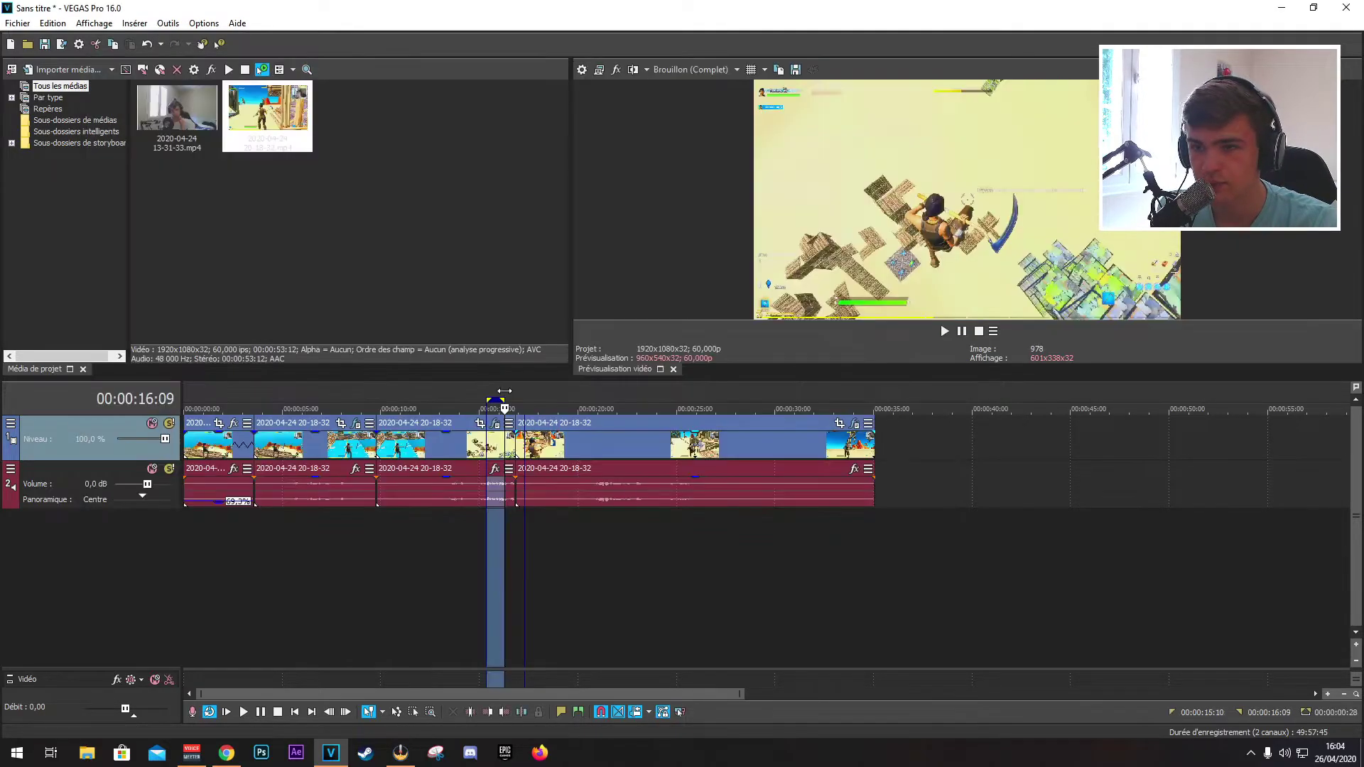
Select the loop region from 00:00:15:10 to 00:00:18:06 around the transition and build a dynamic RAM preview of it
{"action": "left_click_drag", "start_coordinate": [505, 388], "coordinate": [543, 400]}
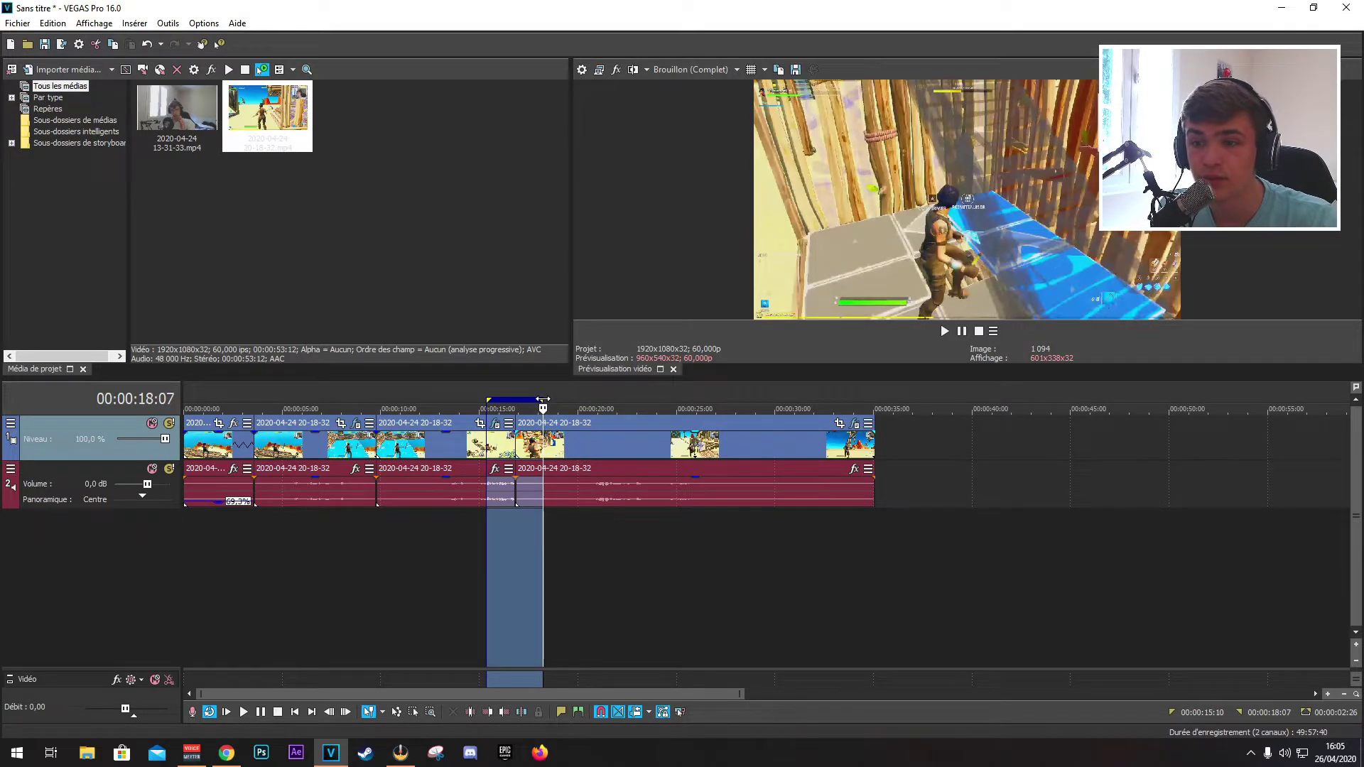
{"action": "left_click_drag", "start_coordinate": [543, 400], "coordinate": [541, 400]}
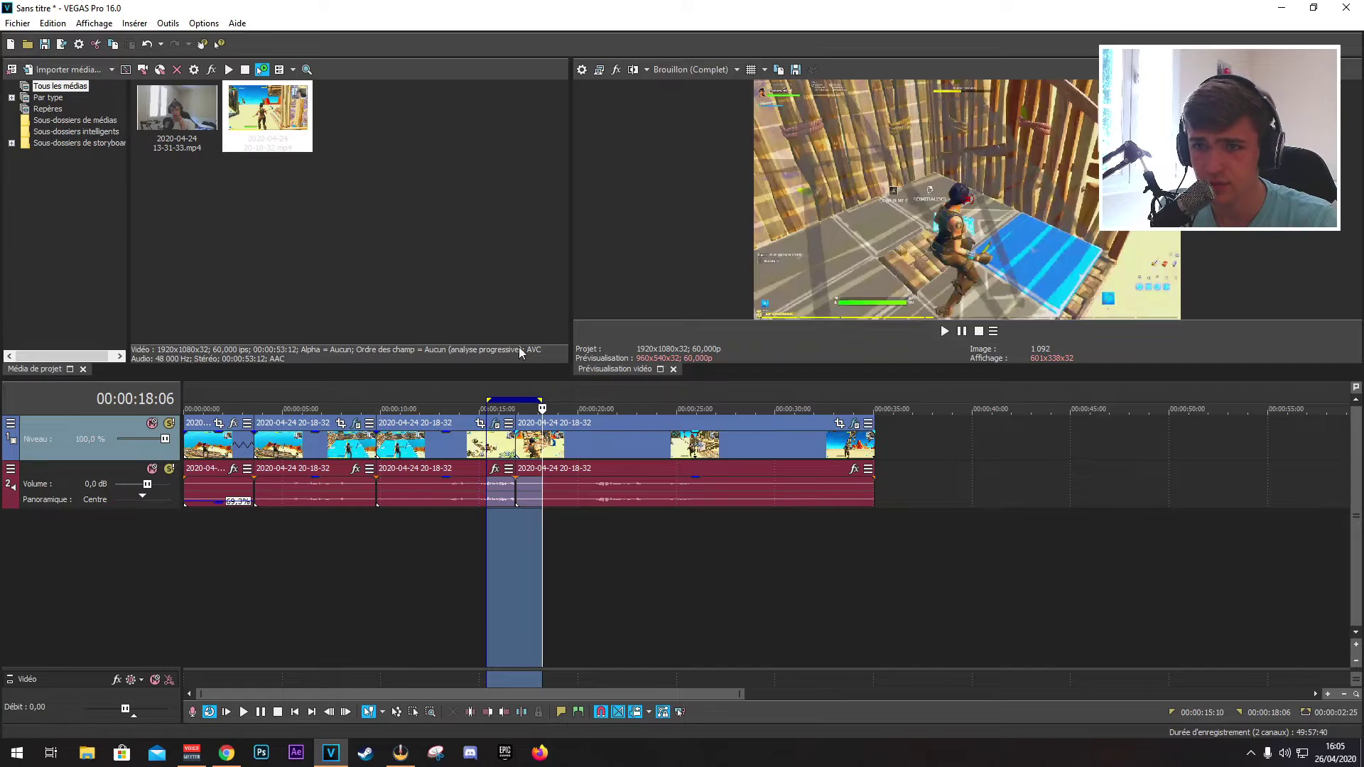
{"action": "left_click", "coordinate": [169, 27]}
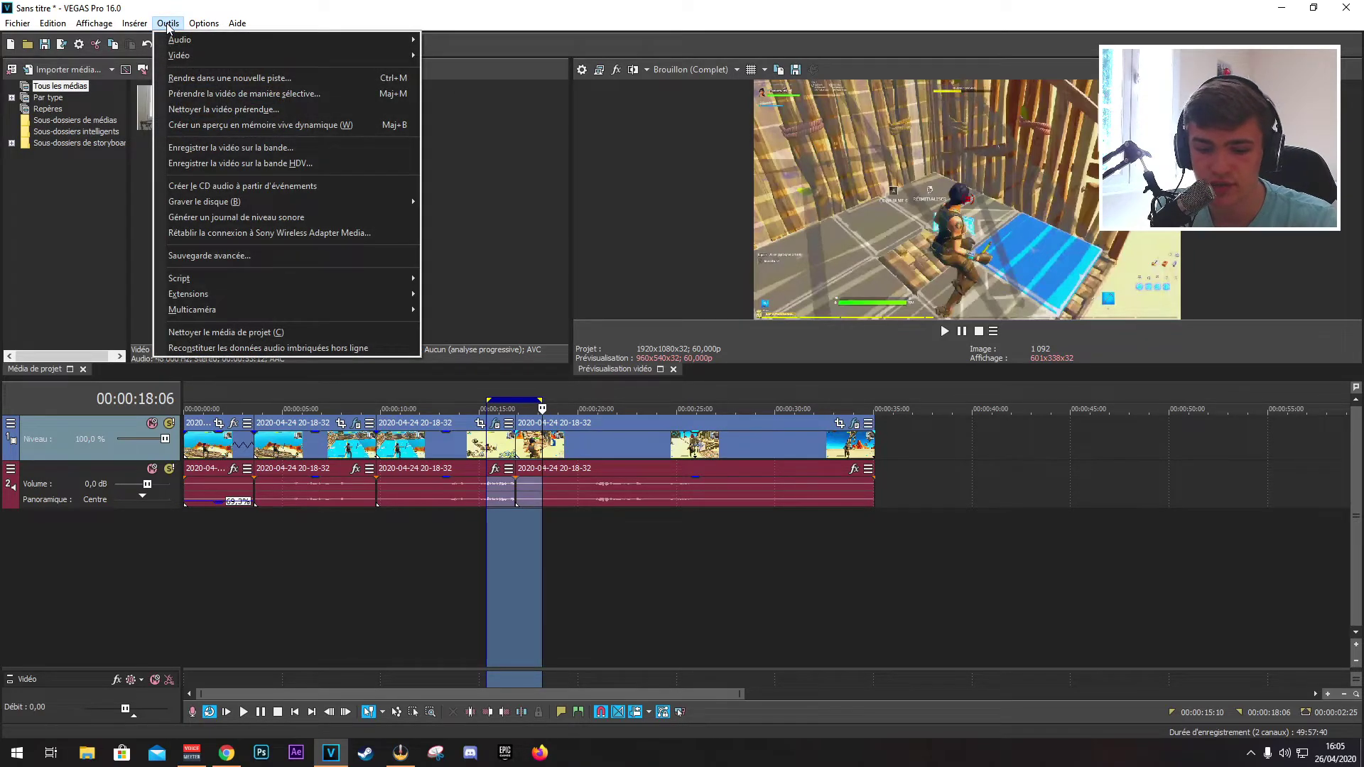
{"action": "key", "text": "shift+b"}
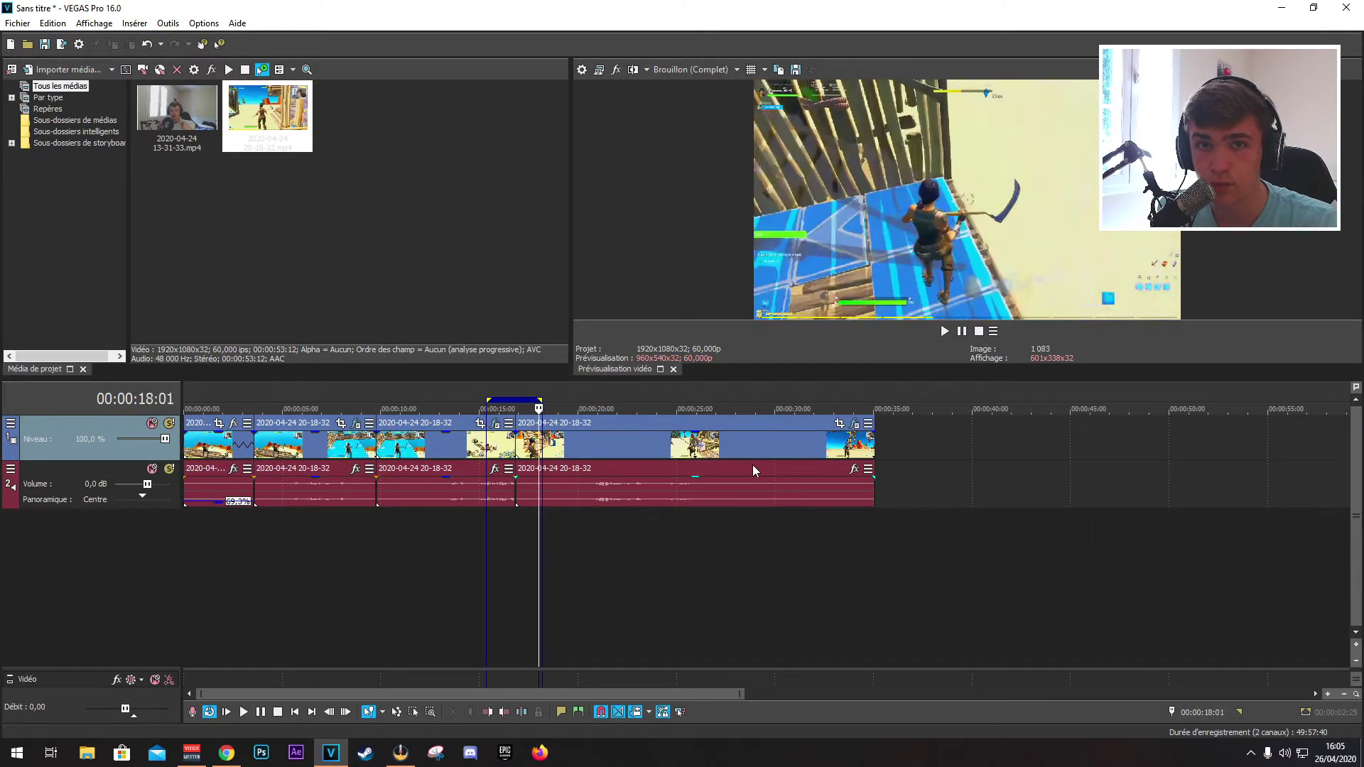
Play back the looped transition section from 00:00:15:19 to review the slide effect
{"action": "key", "text": "space"}
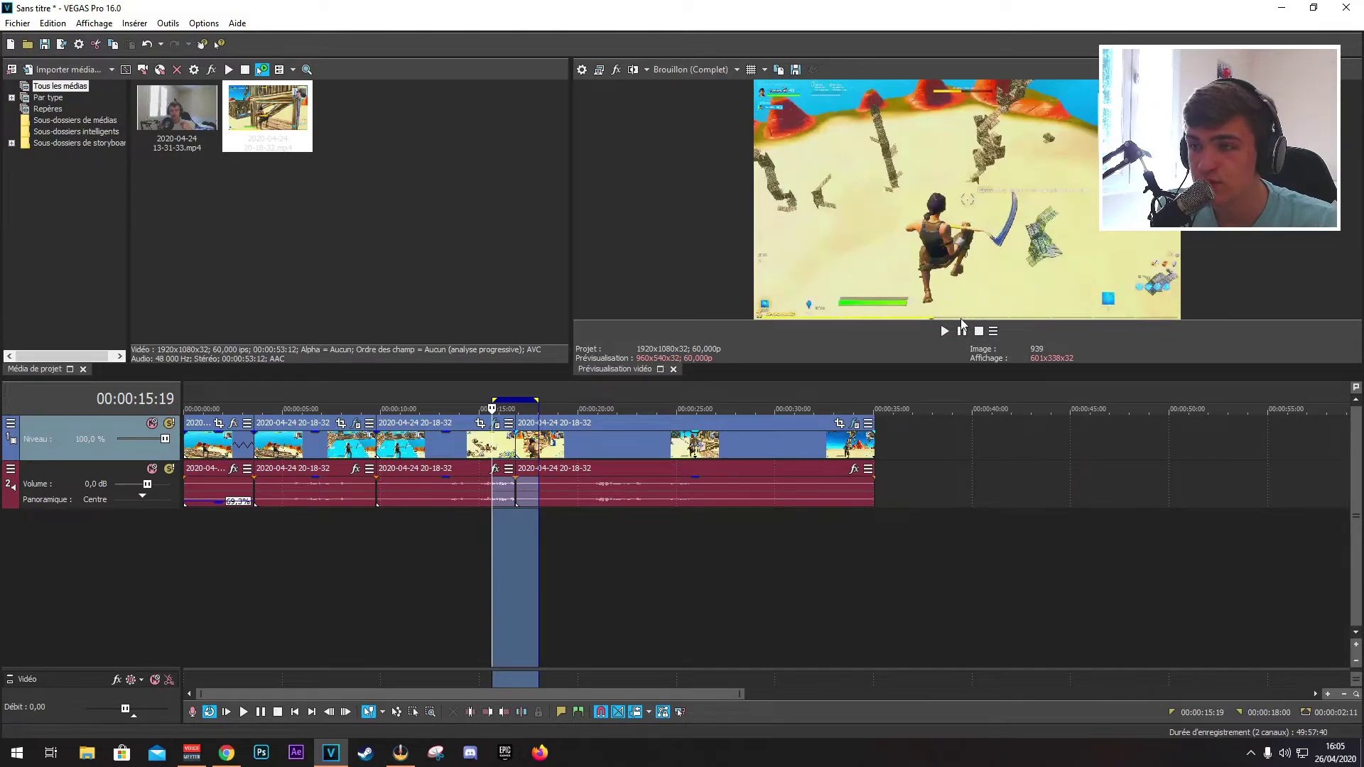
{"action": "left_click", "coordinate": [945, 331]}
{"action": "left_click", "coordinate": [962, 332]}
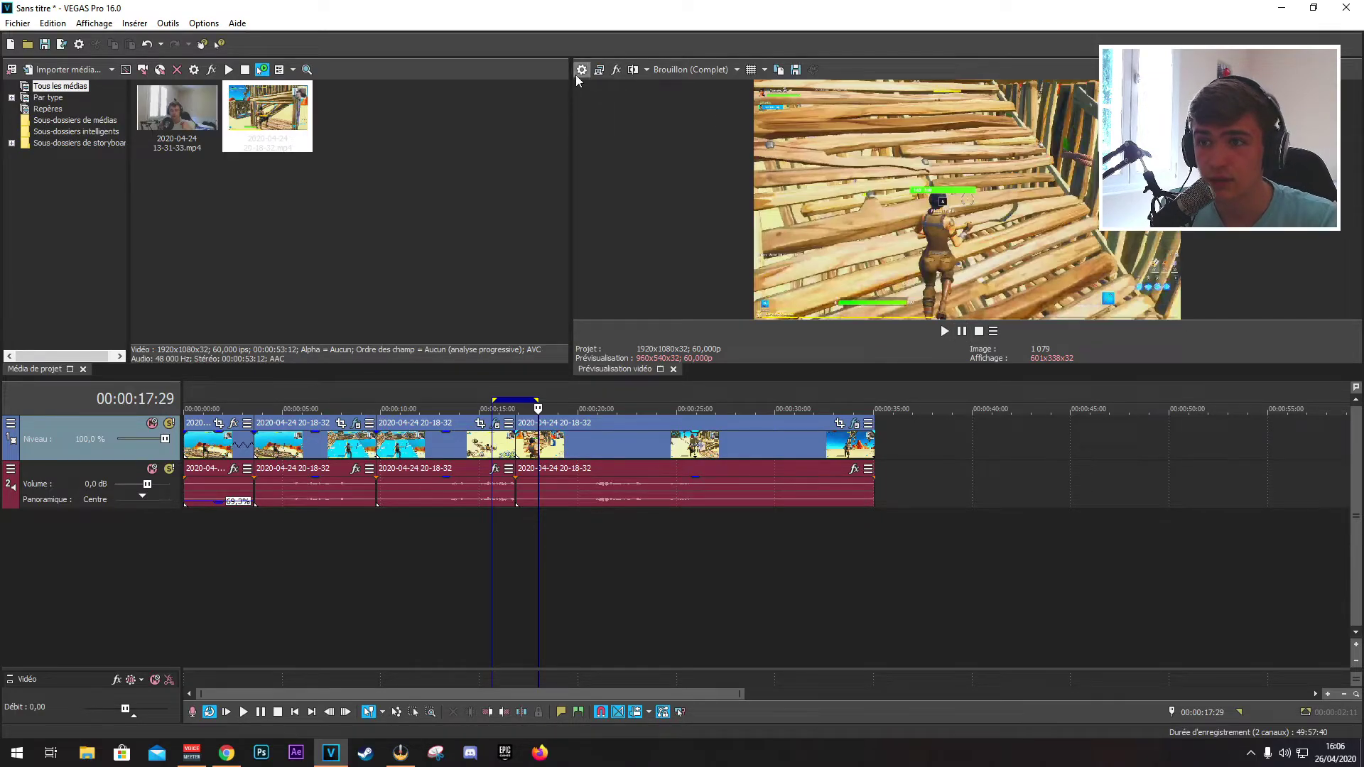
Start rendering the project with the Sony AVC/MVC format and choose the Internet 1920x1080-30p template
{"action": "left_click", "coordinate": [17, 23]}
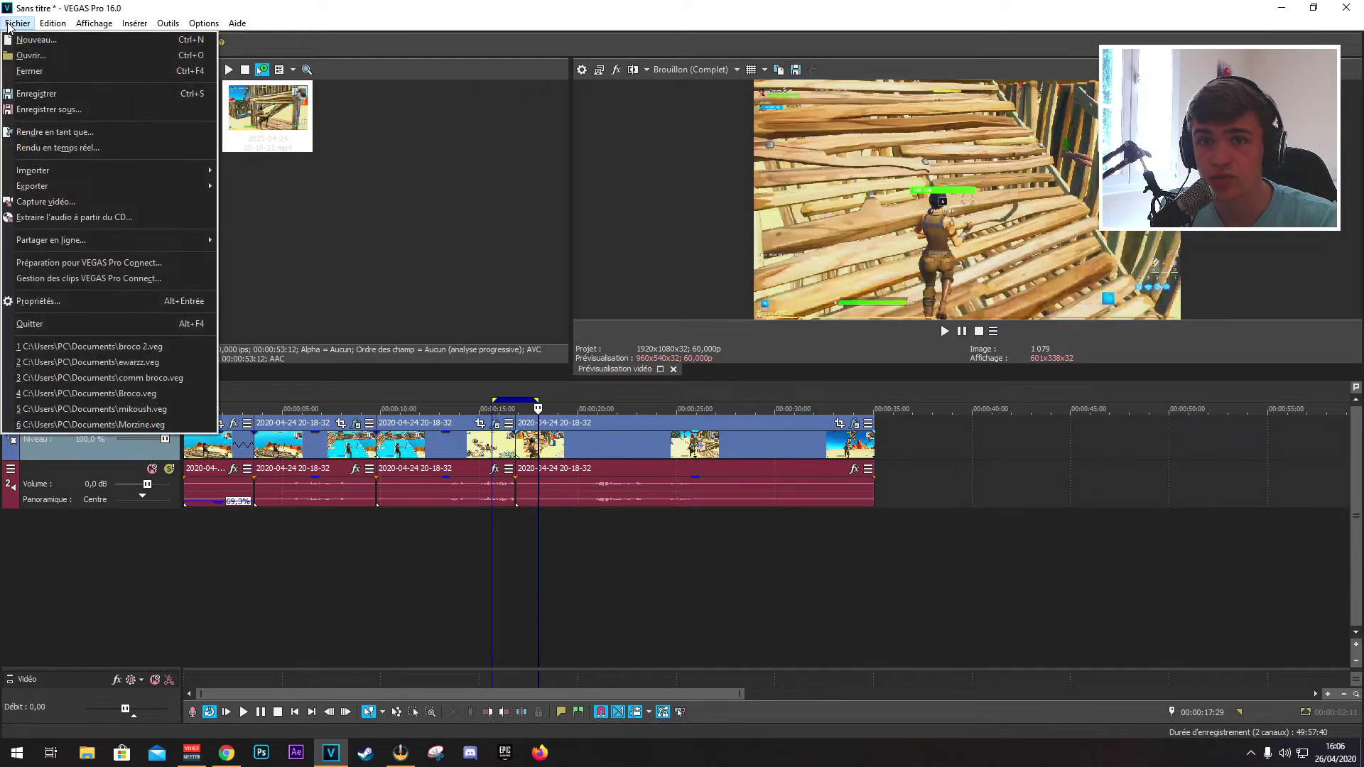
{"action": "left_click", "coordinate": [54, 134]}
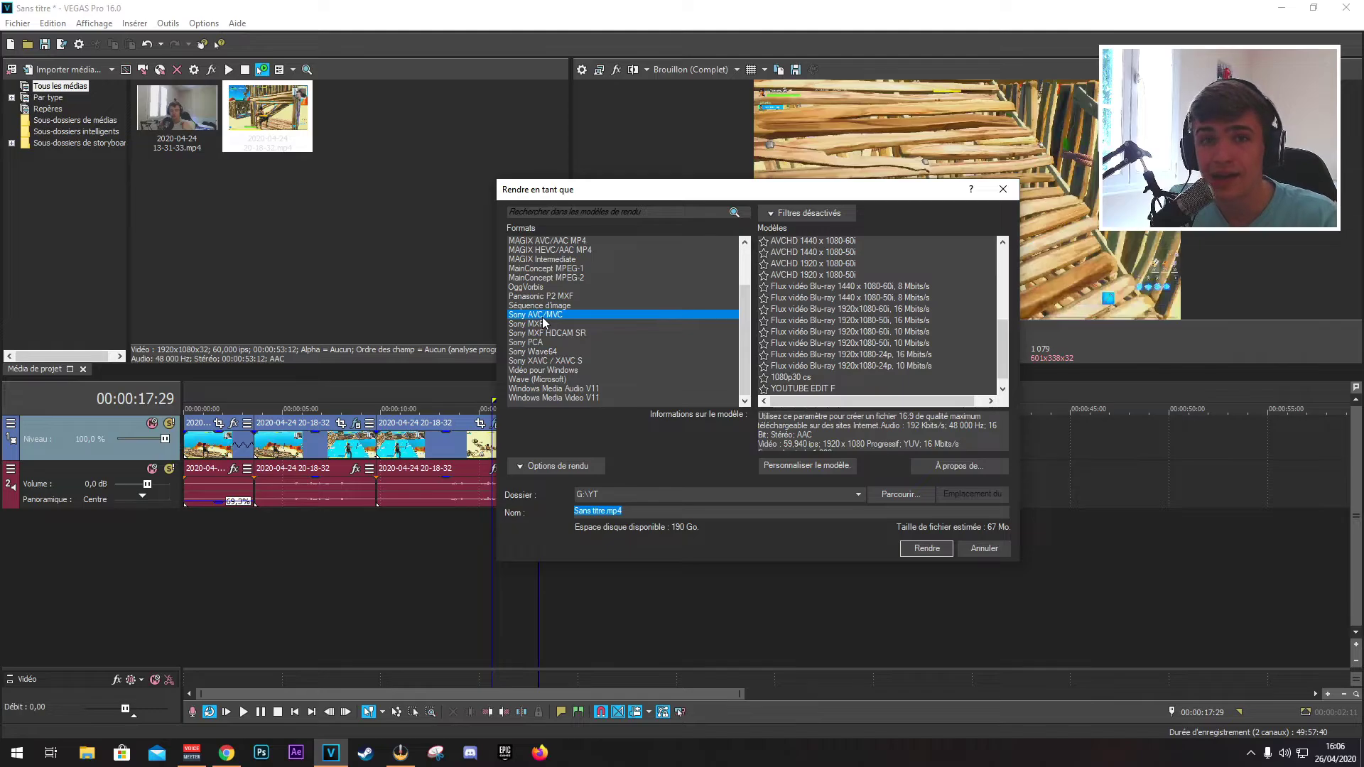
{"action": "scroll", "coordinate": [875, 350], "scroll_direction": "down", "scroll_amount": 2}
{"action": "scroll", "coordinate": [875, 348], "scroll_direction": "up", "scroll_amount": 5}
{"action": "scroll", "coordinate": [900, 347], "scroll_direction": "down", "scroll_amount": 5}
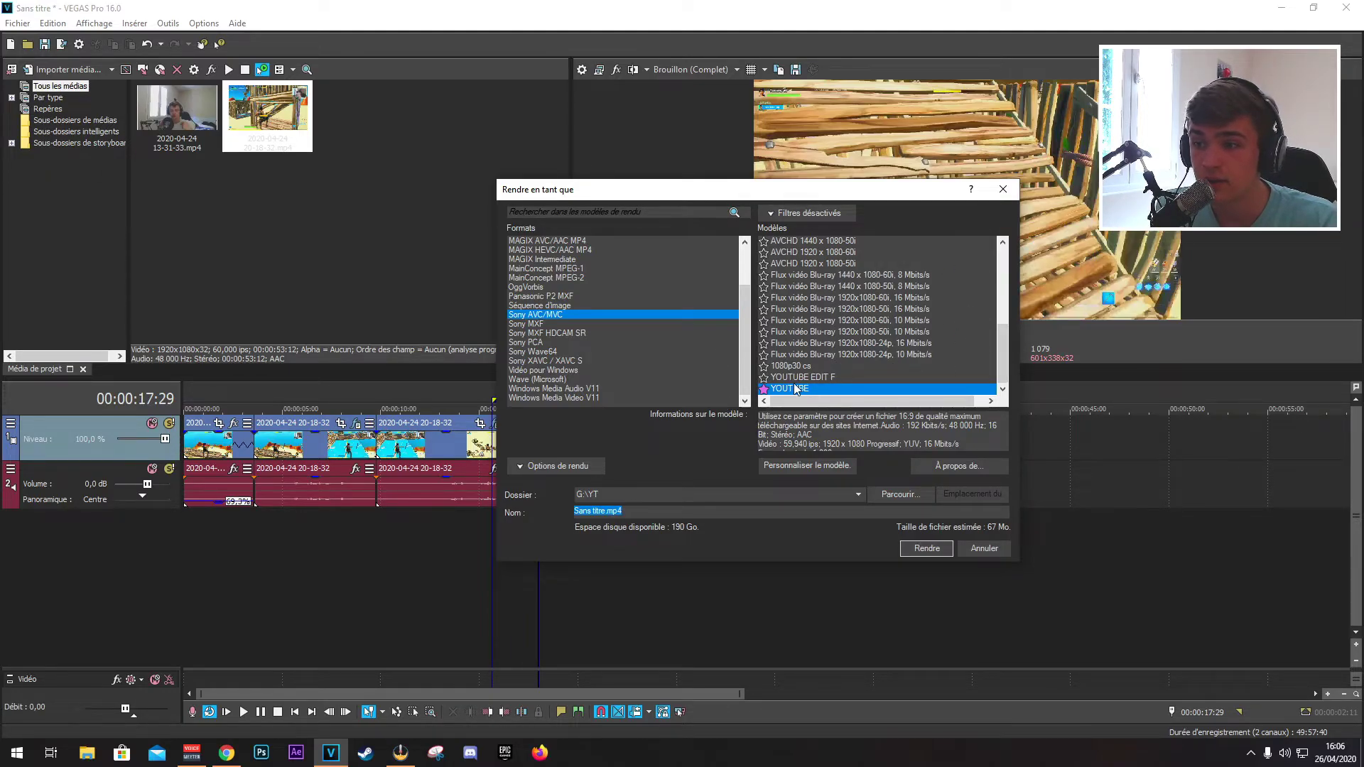
{"action": "scroll", "coordinate": [817, 363], "scroll_direction": "up", "scroll_amount": 5}
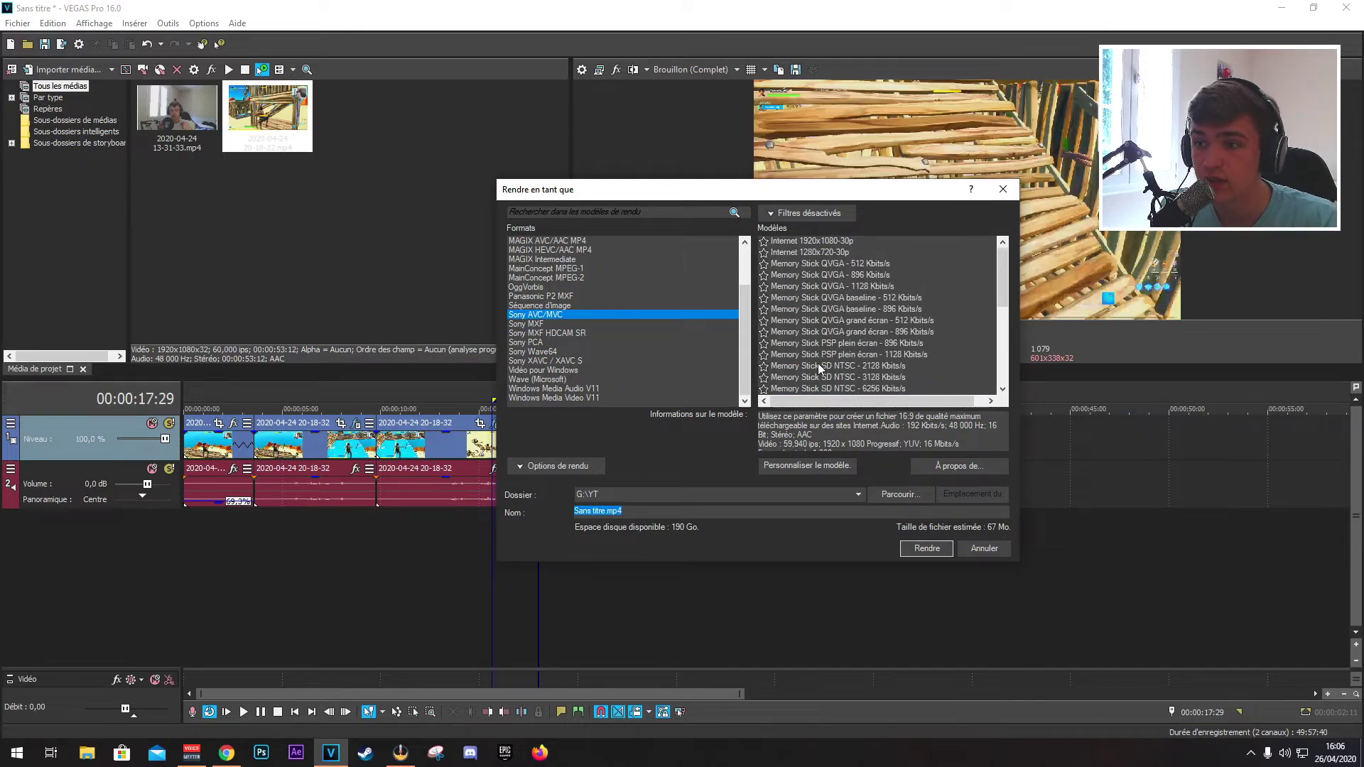
{"action": "left_click", "coordinate": [826, 242]}
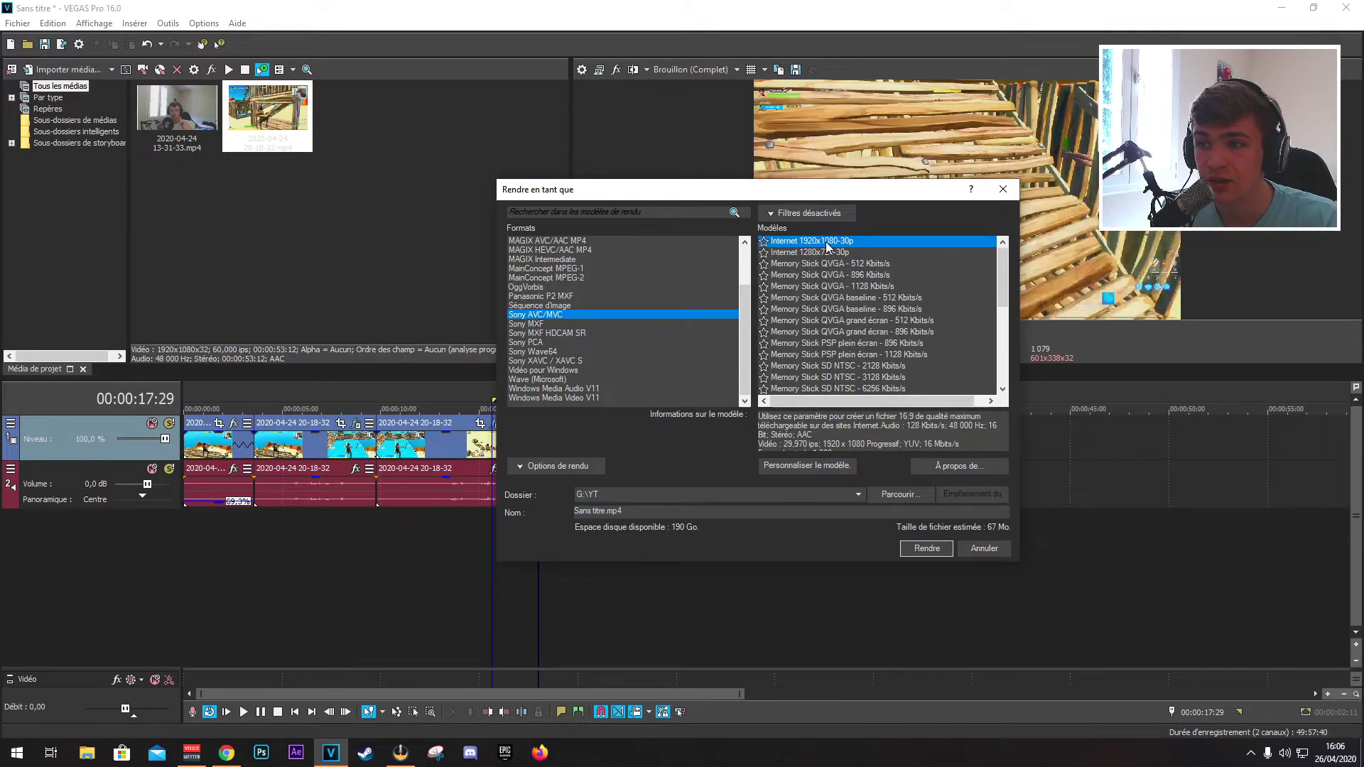
Customise the chosen render template and name it tuto
{"action": "left_click", "coordinate": [829, 465]}
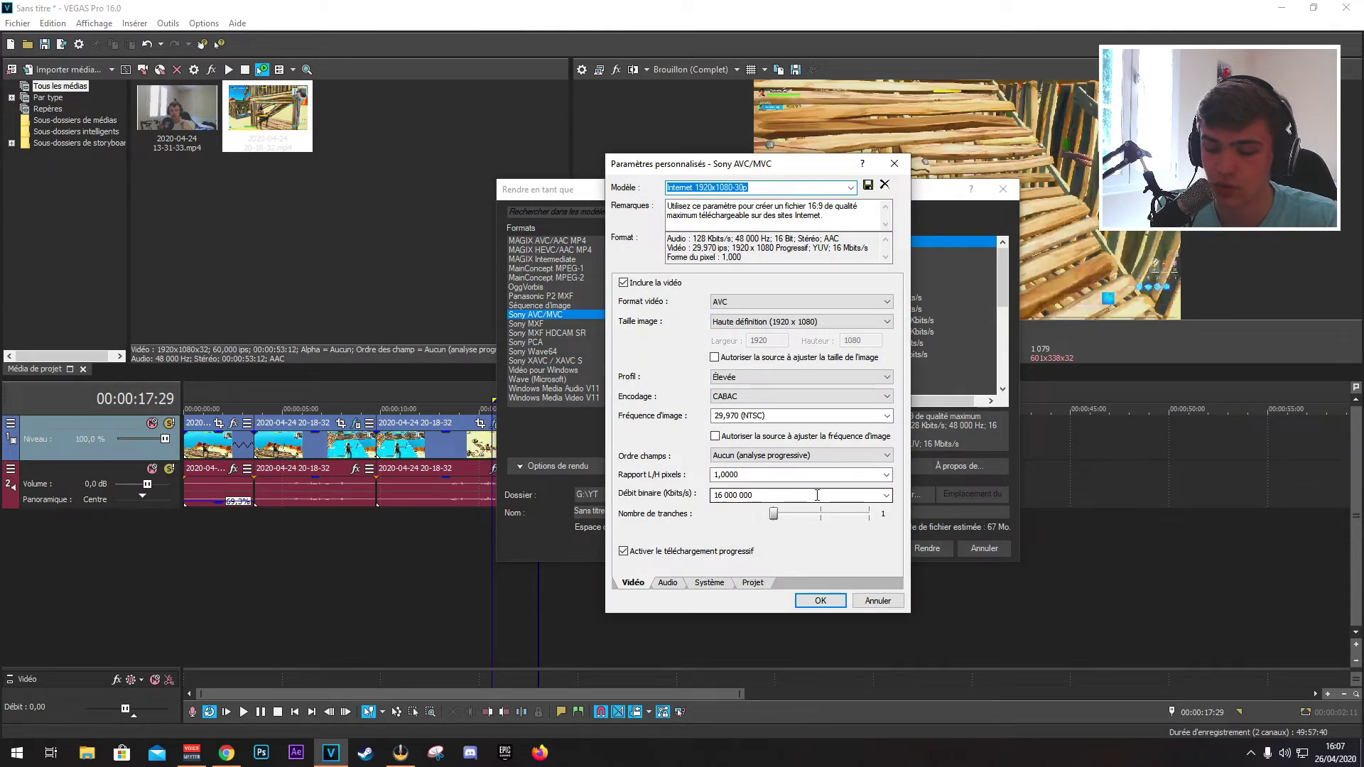
{"action": "key", "text": "BackSpace"}
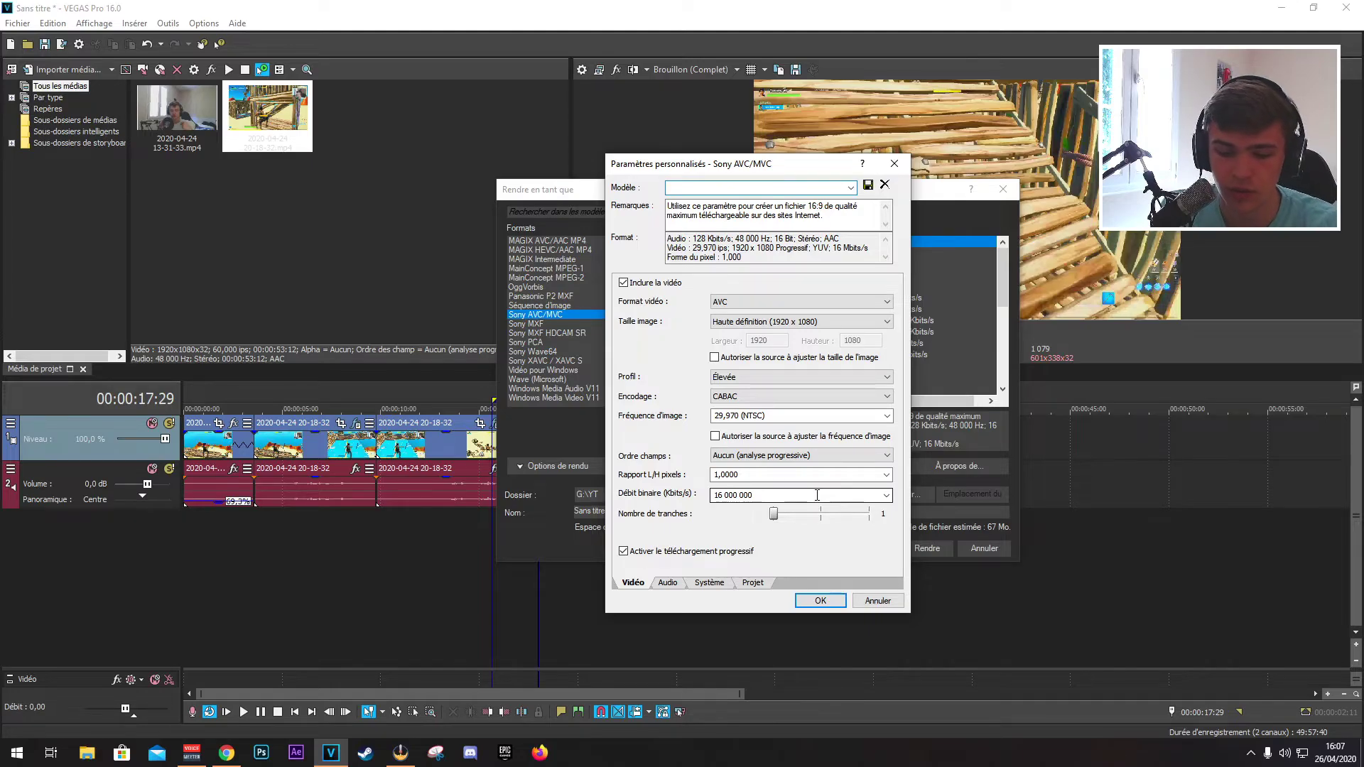
{"action": "type", "text": "tuto"}
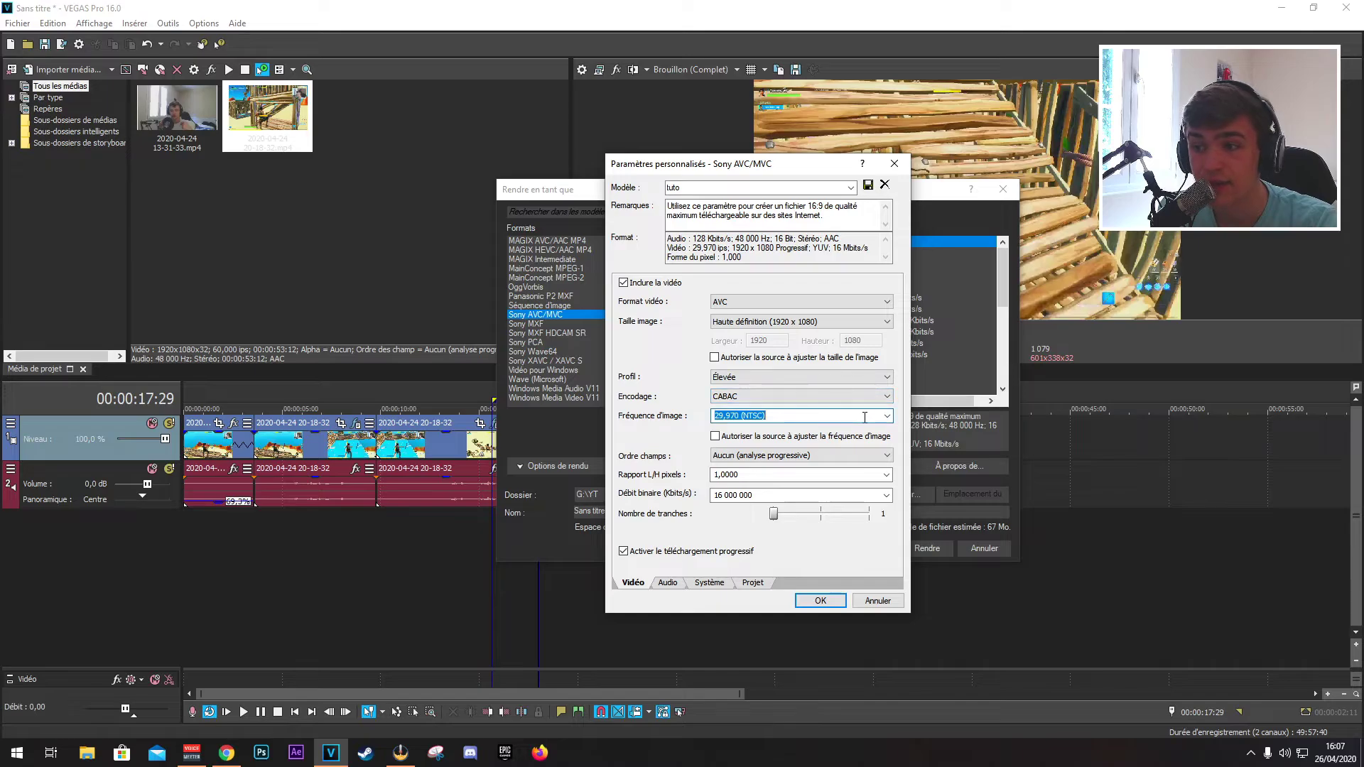
Set the template's frame rate to 59,940 (double NTSC) and field order to Aucun (analyse progressive), keeping the 16 000 000 video bit rate
{"action": "left_click", "coordinate": [793, 416]}
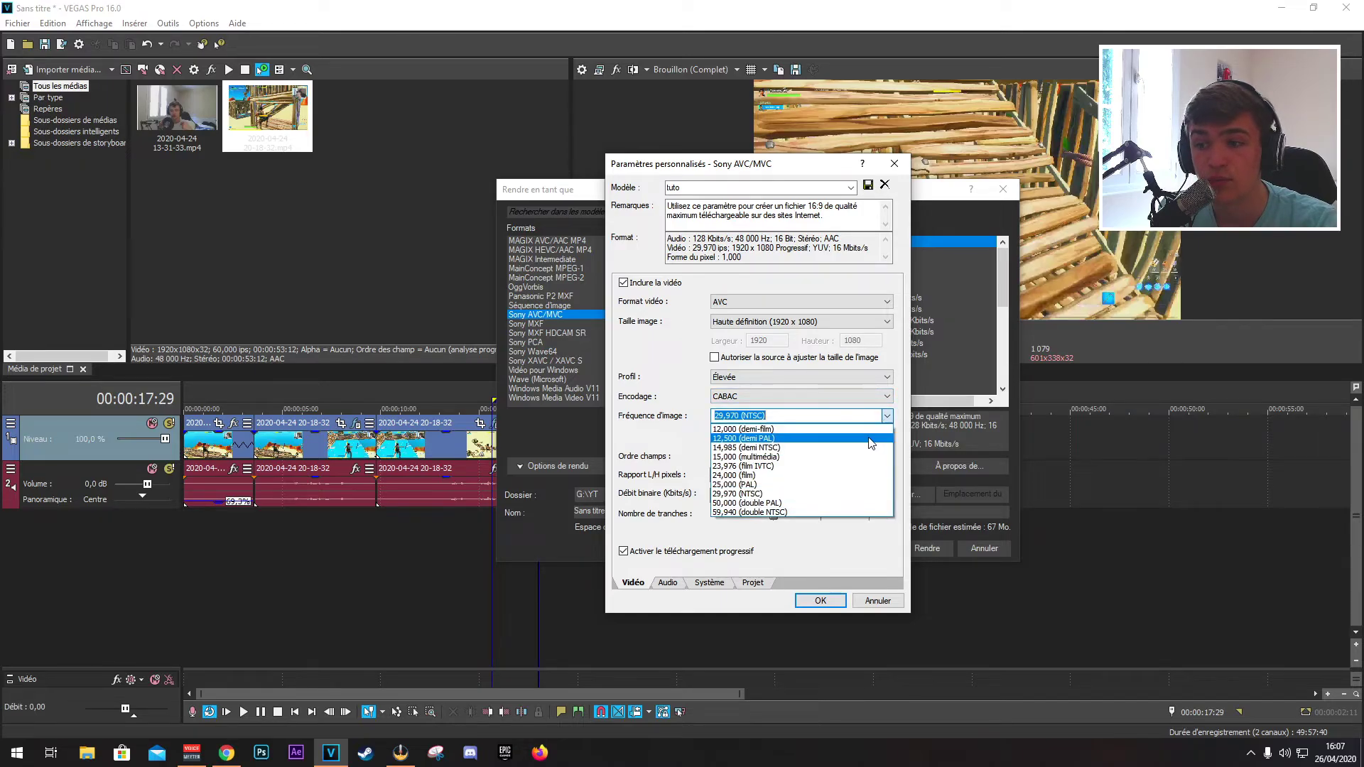
{"action": "left_click", "coordinate": [764, 512]}
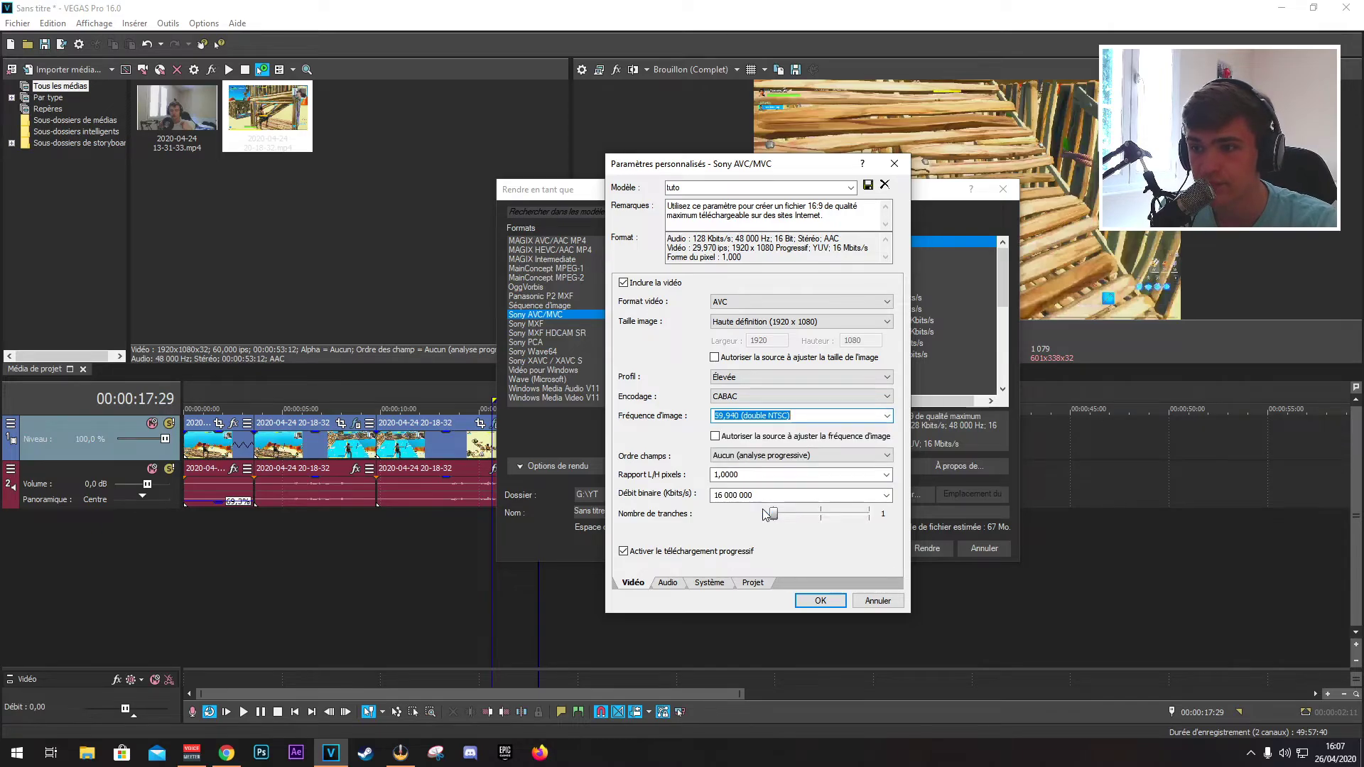
{"action": "left_click", "coordinate": [725, 456]}
{"action": "left_click", "coordinate": [741, 468]}
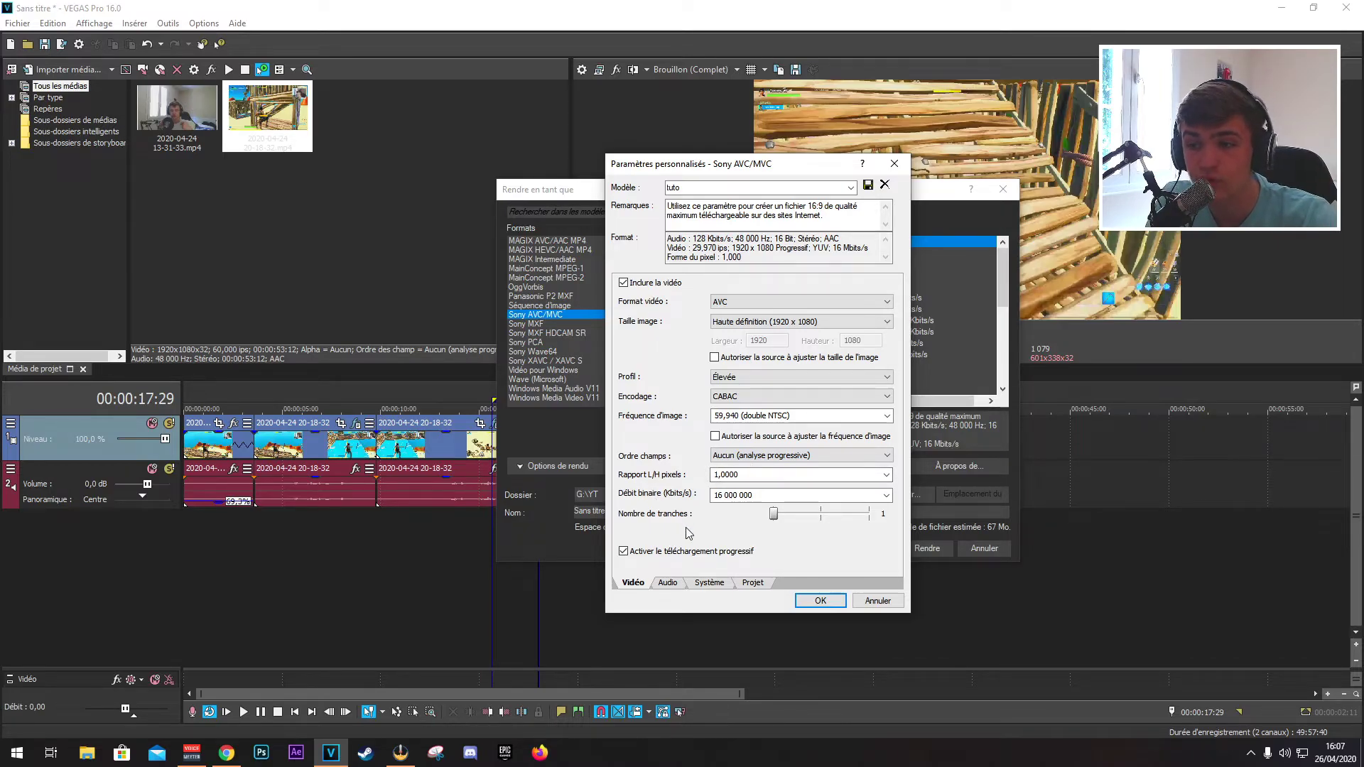
{"action": "left_click", "coordinate": [886, 495]}
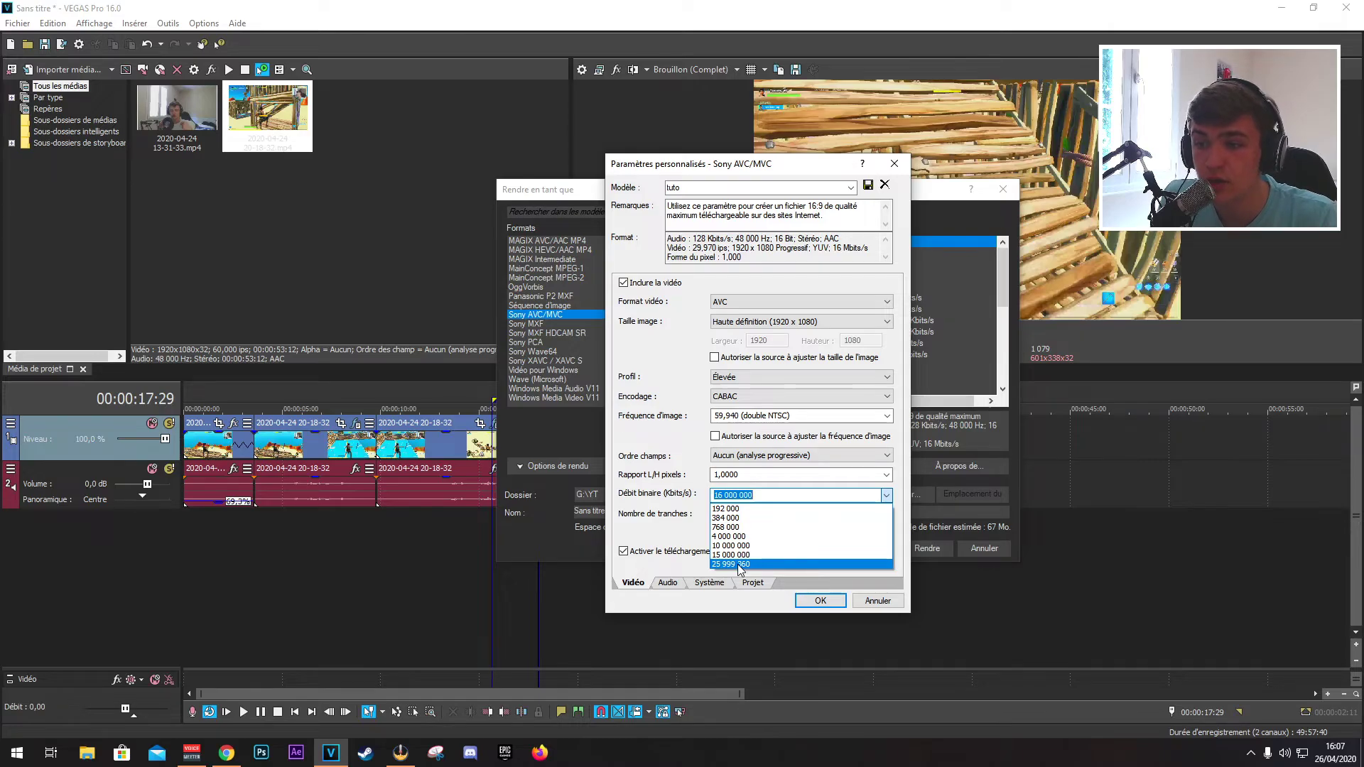
{"action": "left_click", "coordinate": [775, 495]}
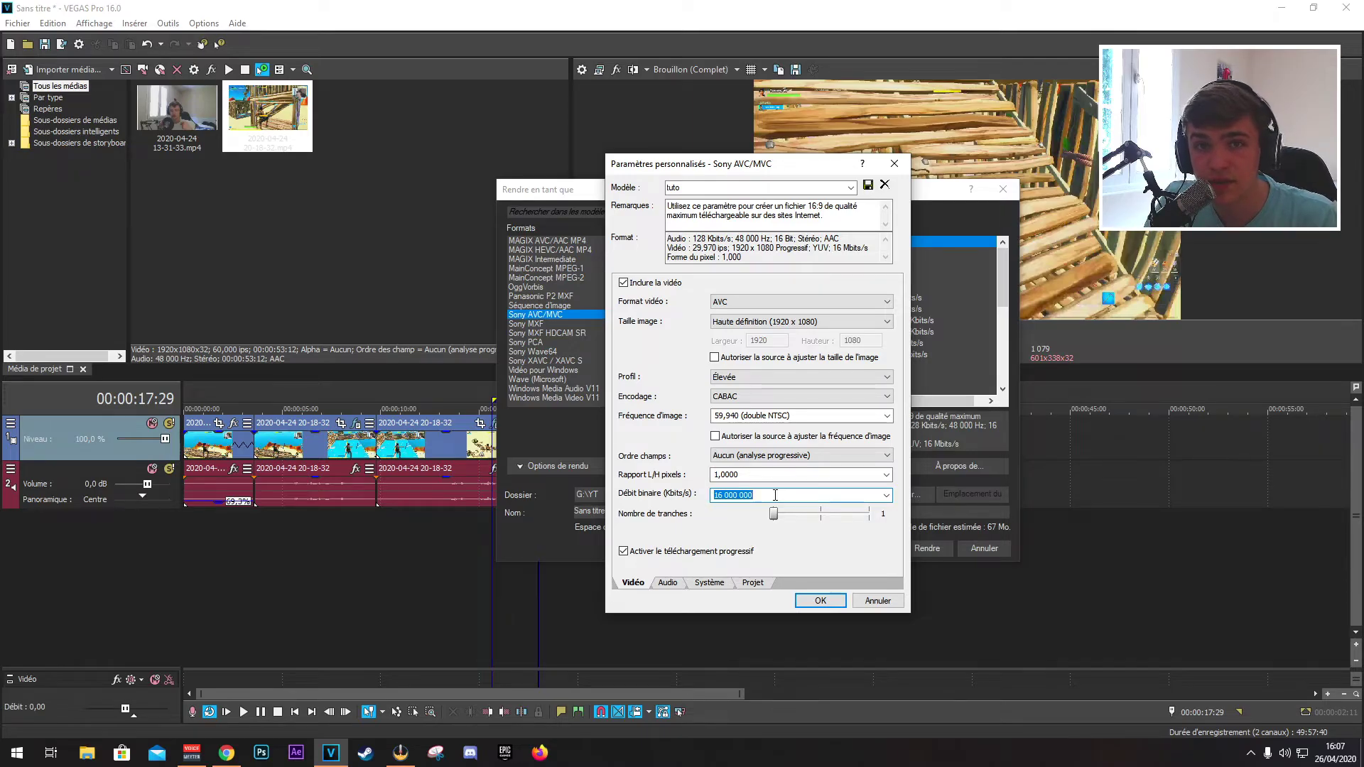
Set the template's video rendering quality to Optimisée, keep the project's stereoscopic 3D mode and default colour space, and confirm the settings
{"action": "left_click", "coordinate": [668, 583]}
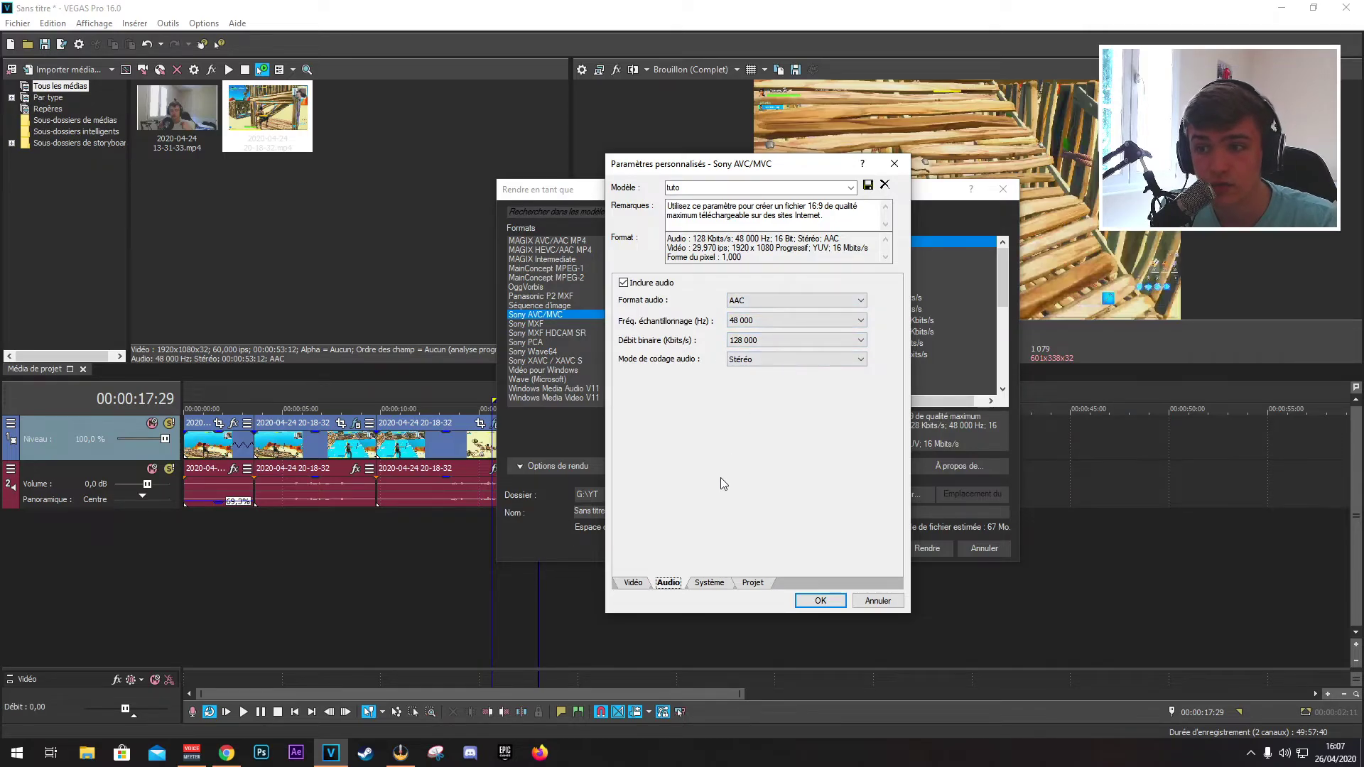
{"action": "left_click", "coordinate": [703, 582]}
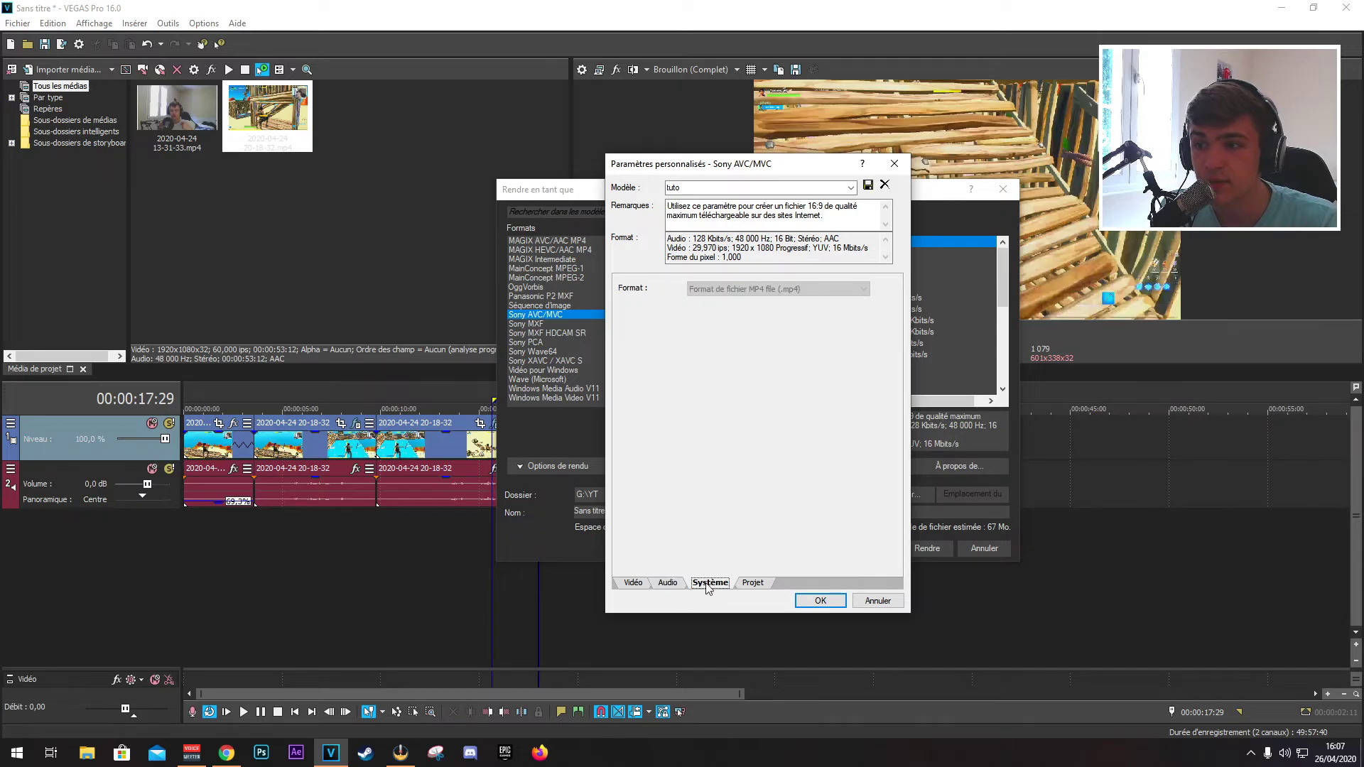
{"action": "left_click", "coordinate": [768, 585]}
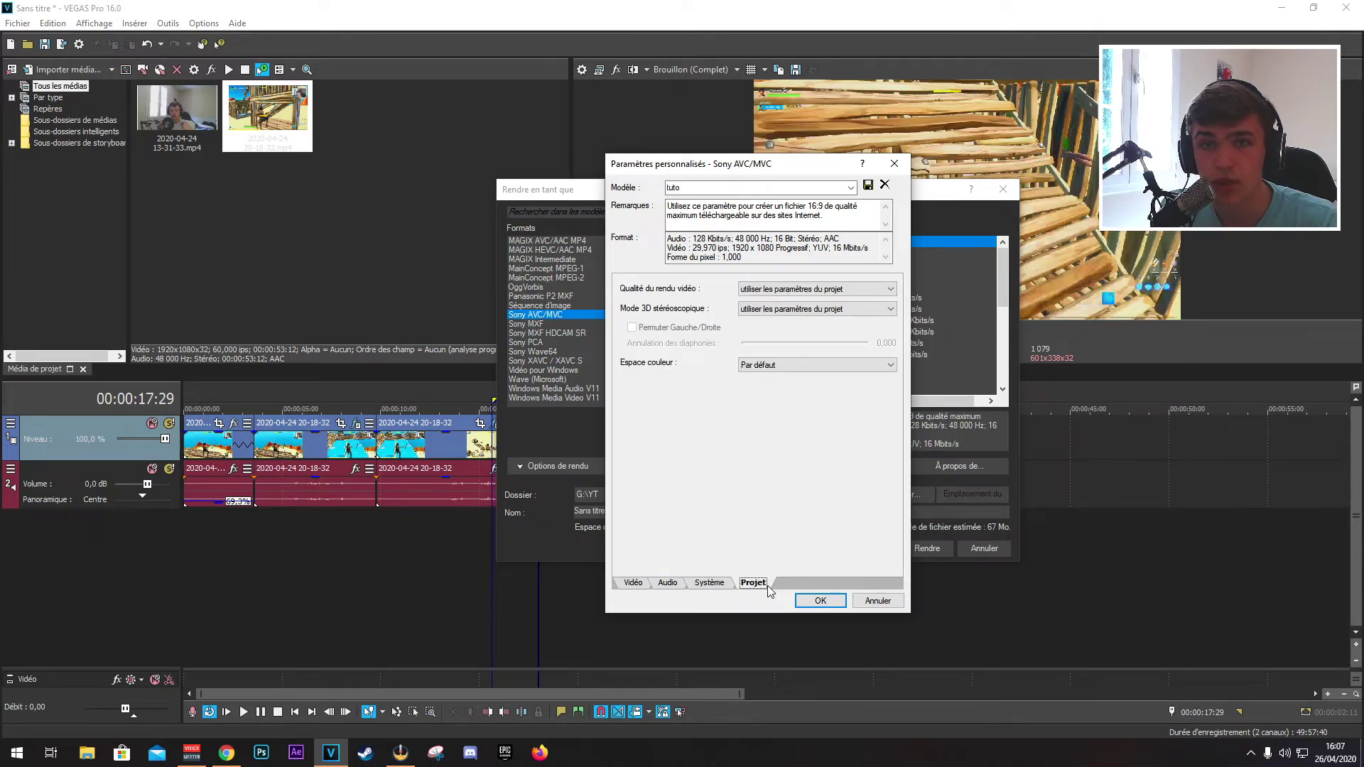
{"action": "left_click", "coordinate": [817, 289]}
{"action": "left_click", "coordinate": [797, 339]}
{"action": "left_click", "coordinate": [784, 308]}
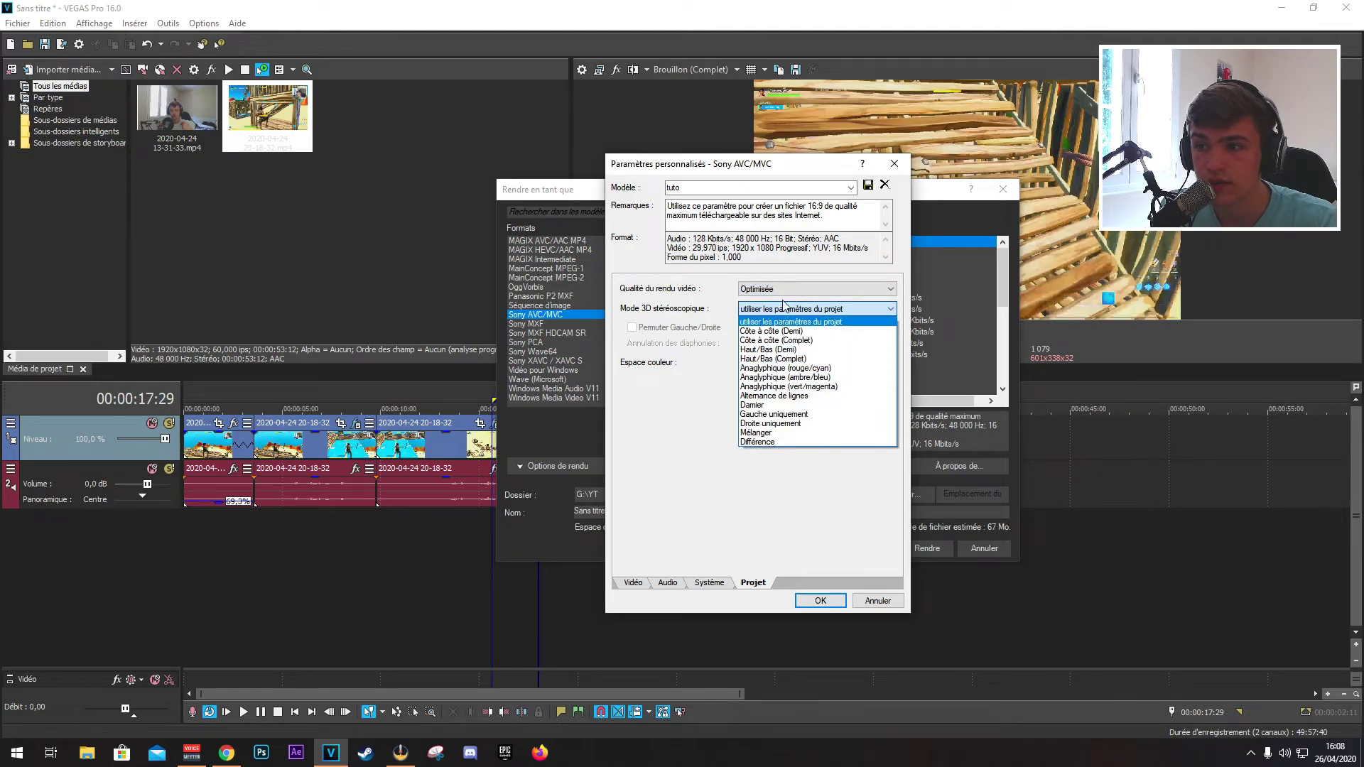
{"action": "left_click", "coordinate": [784, 319]}
{"action": "left_click", "coordinate": [781, 363]}
{"action": "left_click", "coordinate": [781, 363]}
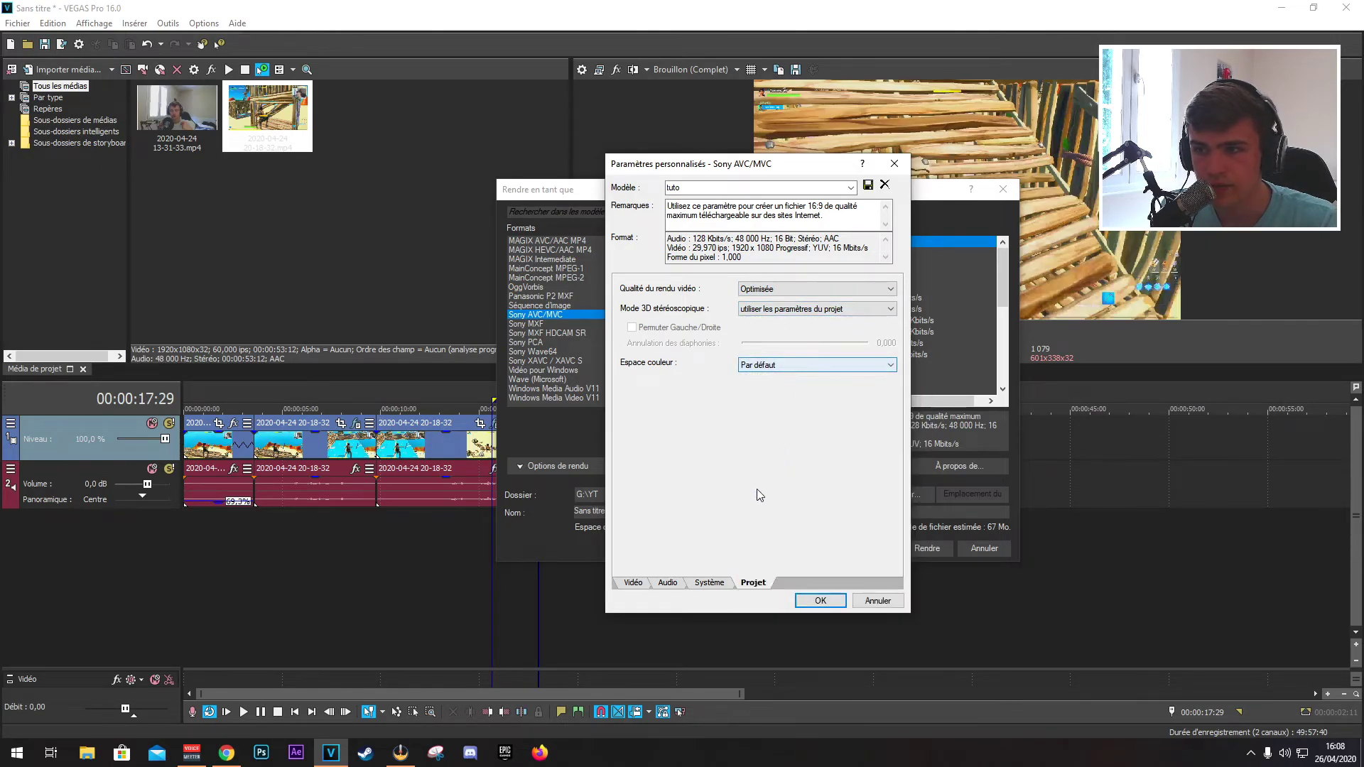
{"action": "left_click", "coordinate": [829, 604]}
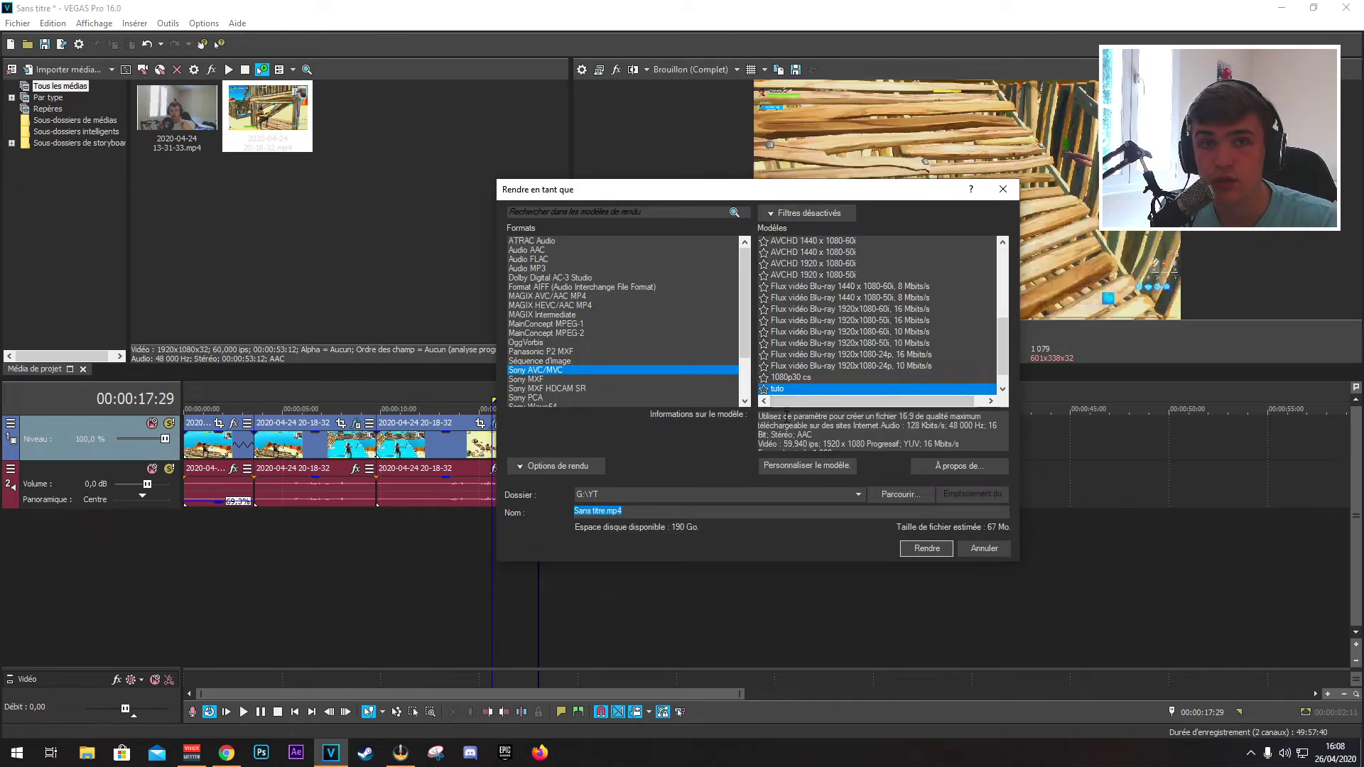
Mark the tuto template as a favourite and check the available render options
{"action": "left_click", "coordinate": [765, 389]}
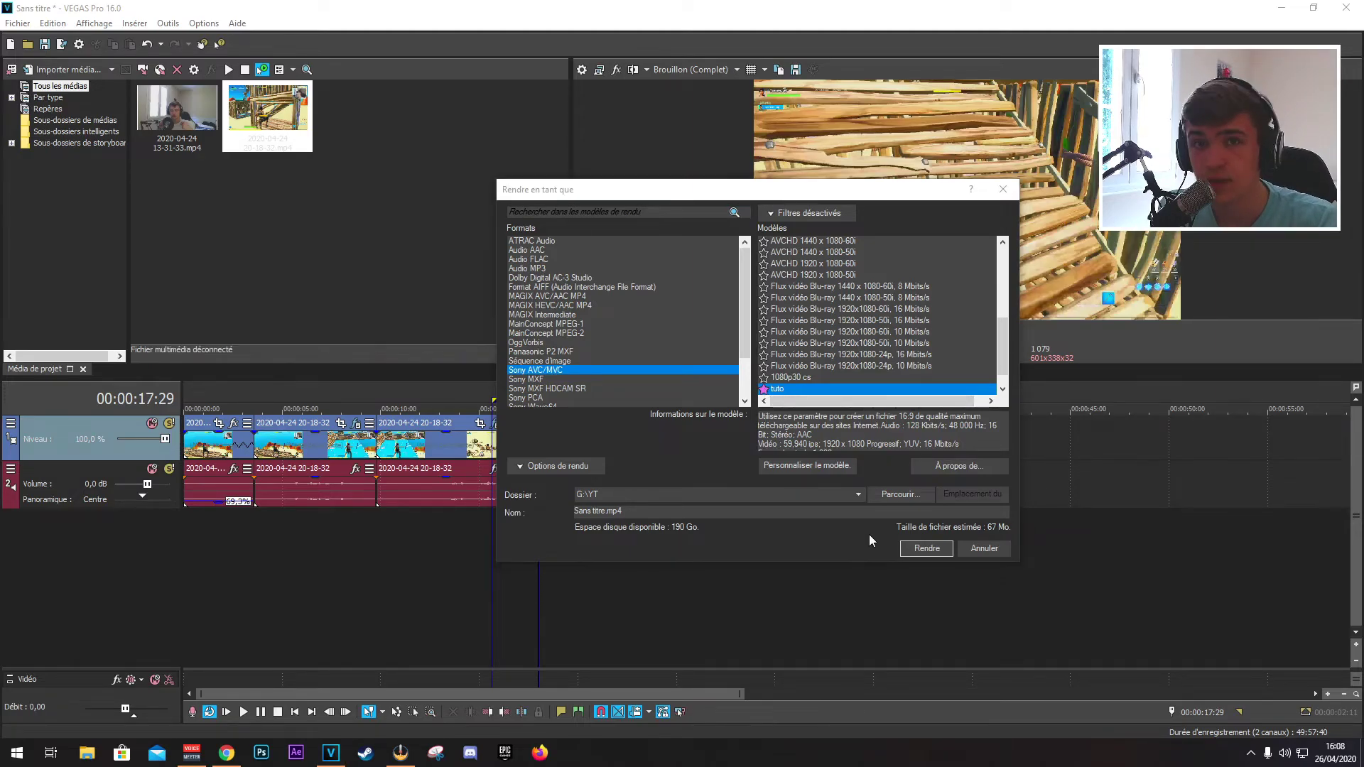
{"action": "left_click", "coordinate": [572, 468]}
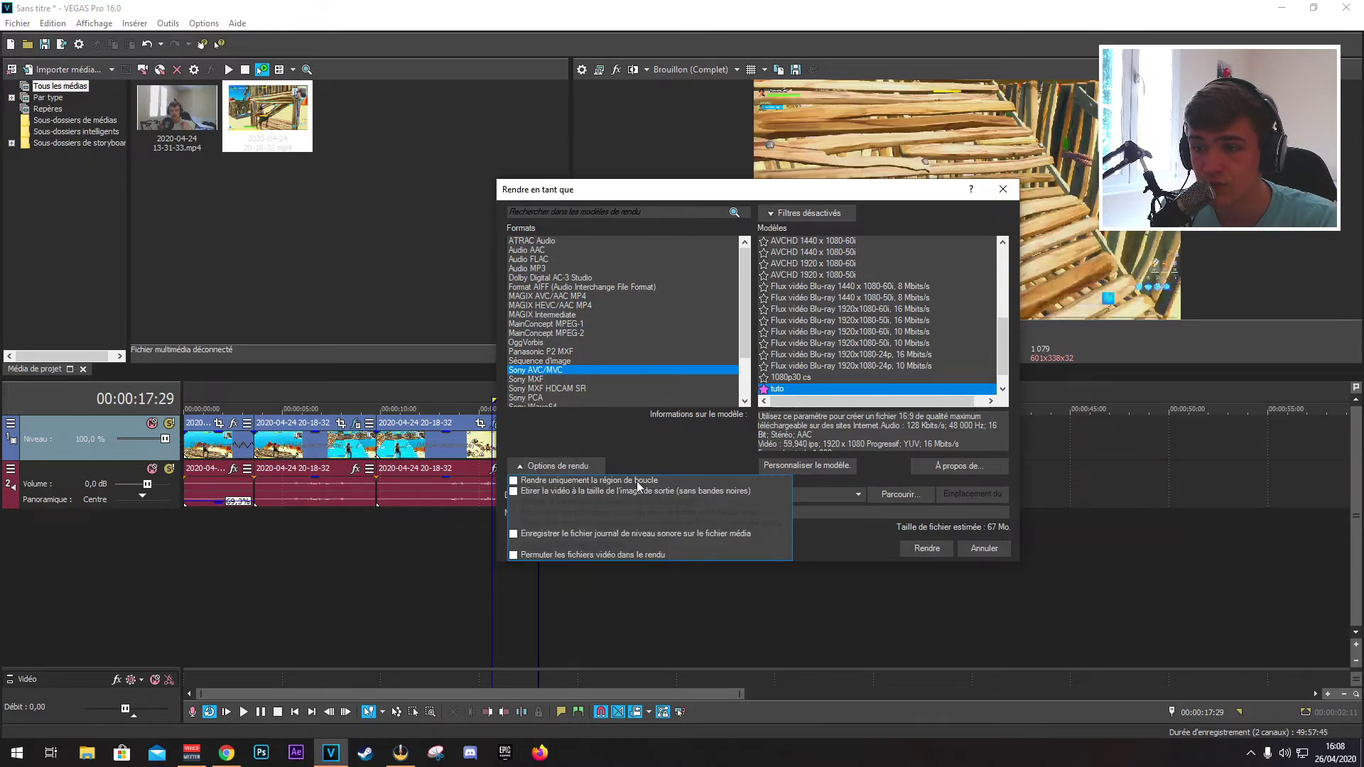
{"action": "left_click", "coordinate": [573, 466]}
Name the rendered output file tuto.mp4
{"action": "left_click", "coordinate": [610, 510]}
{"action": "left_click_drag", "start_coordinate": [606, 510], "coordinate": [574, 511]}
{"action": "type", "text": "tuto.mp4"}
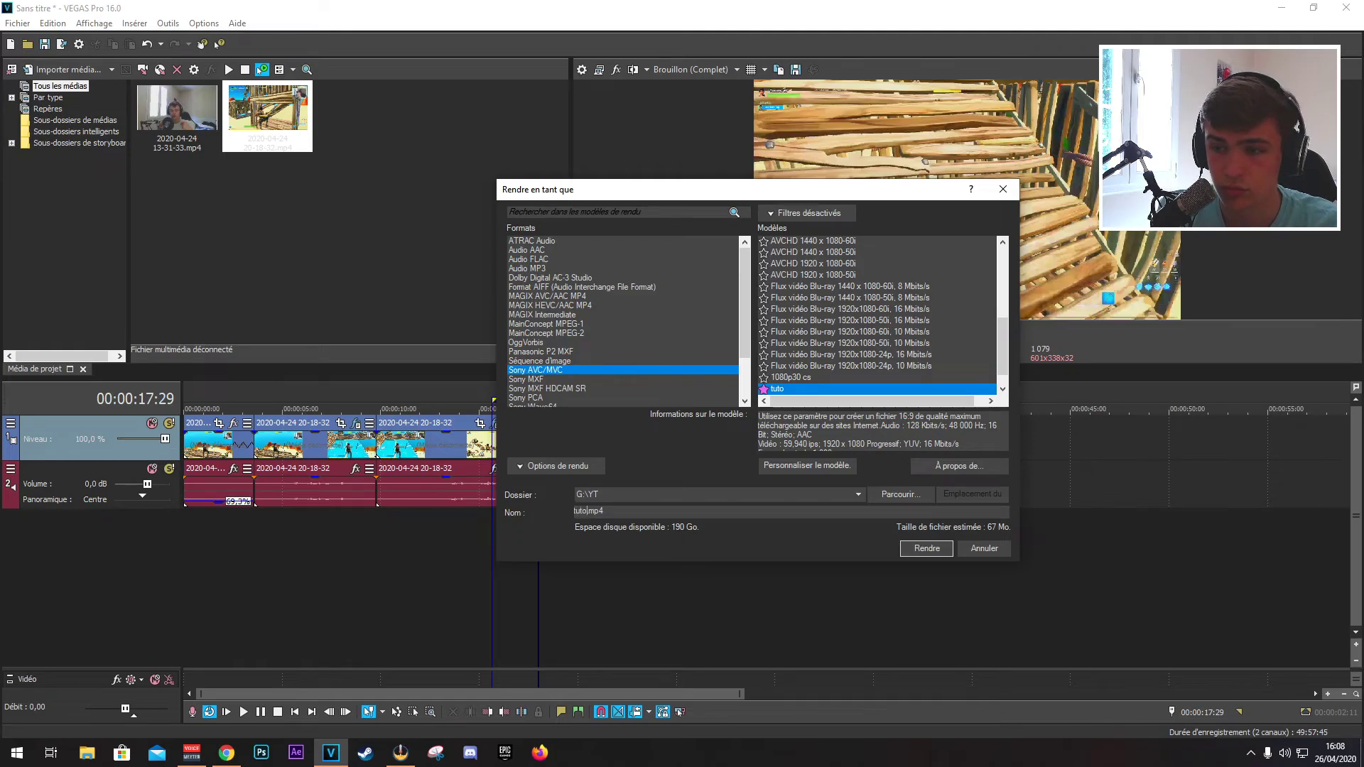
Start rendering the project to tuto.mp4 in G:\YT with the Sony AVC/MVC tuto template
{"action": "left_click", "coordinate": [928, 554]}
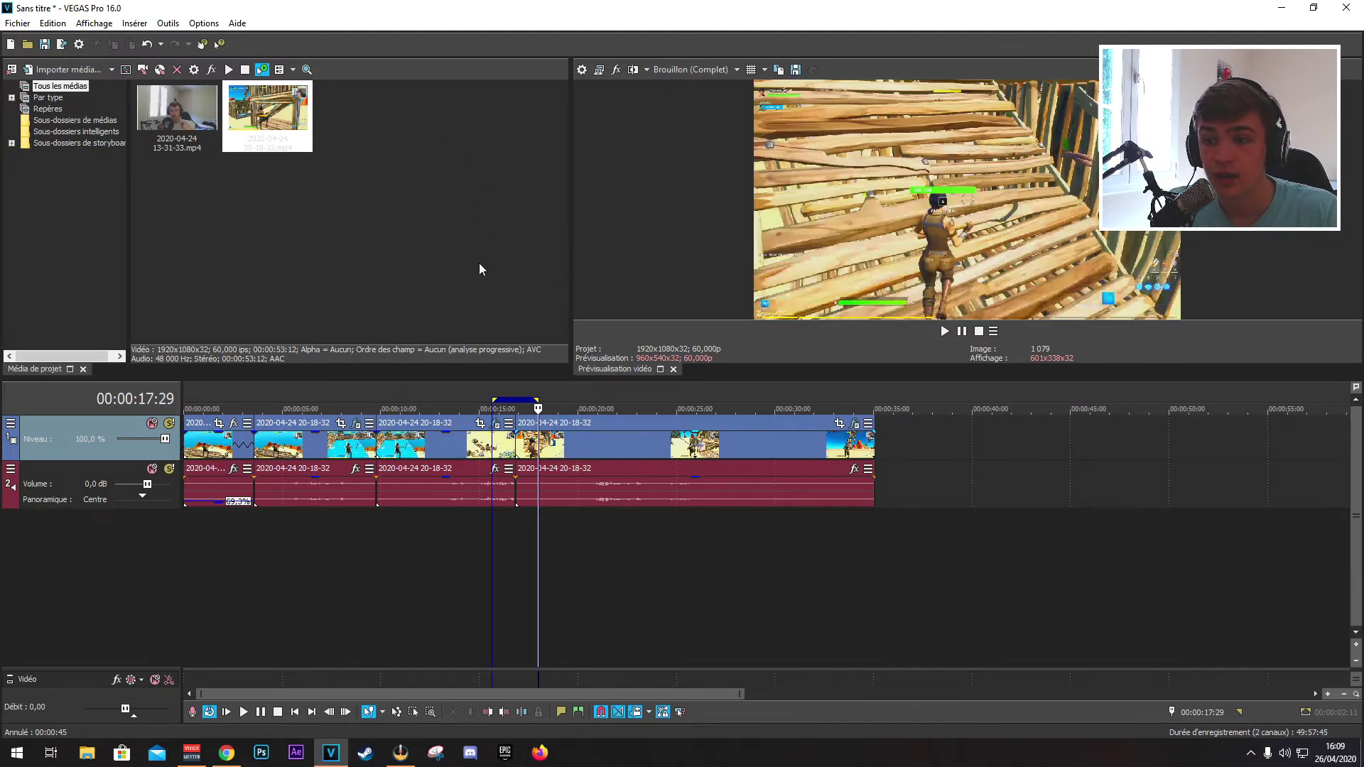
Place an unnamed timeline marker at 00:00:12:08 and another named ghgh at 00:00:10:11
{"action": "left_click", "coordinate": [426, 395]}
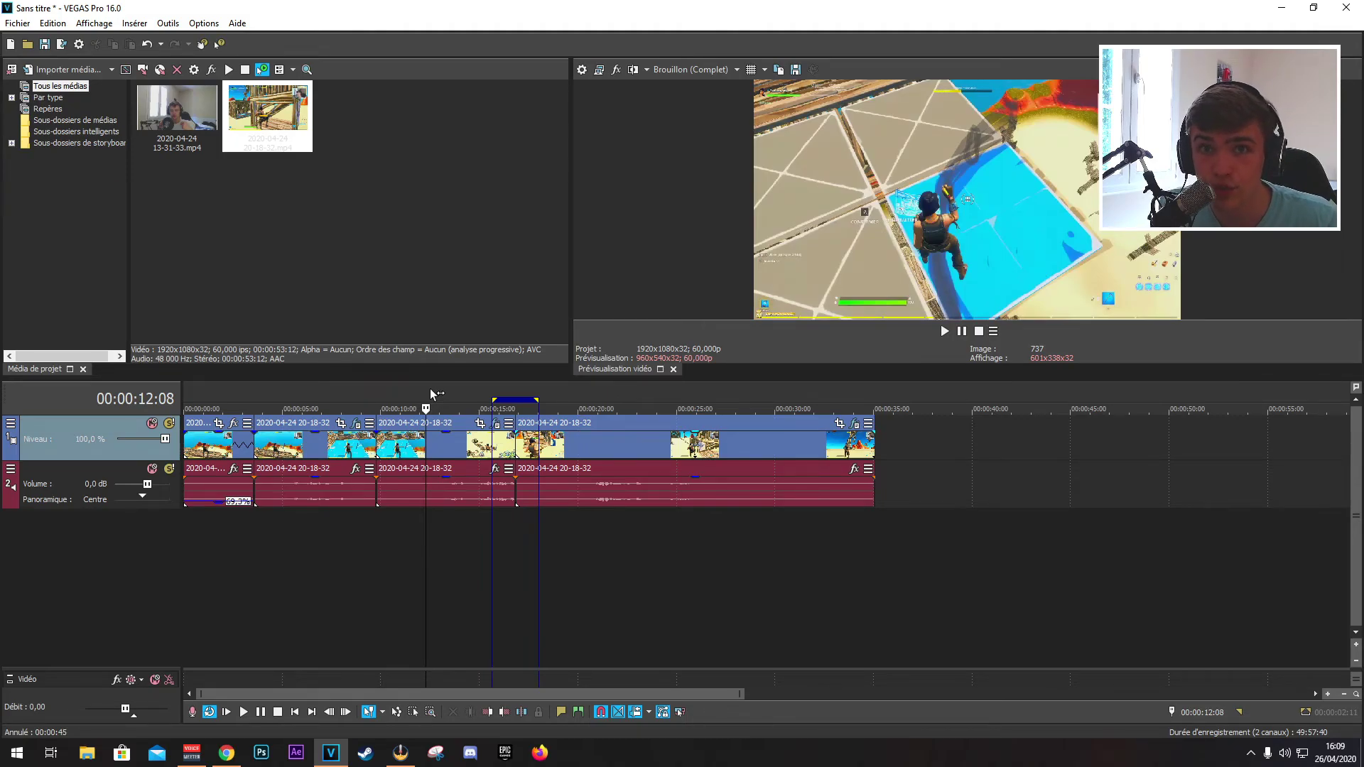
{"action": "key", "text": "m"}
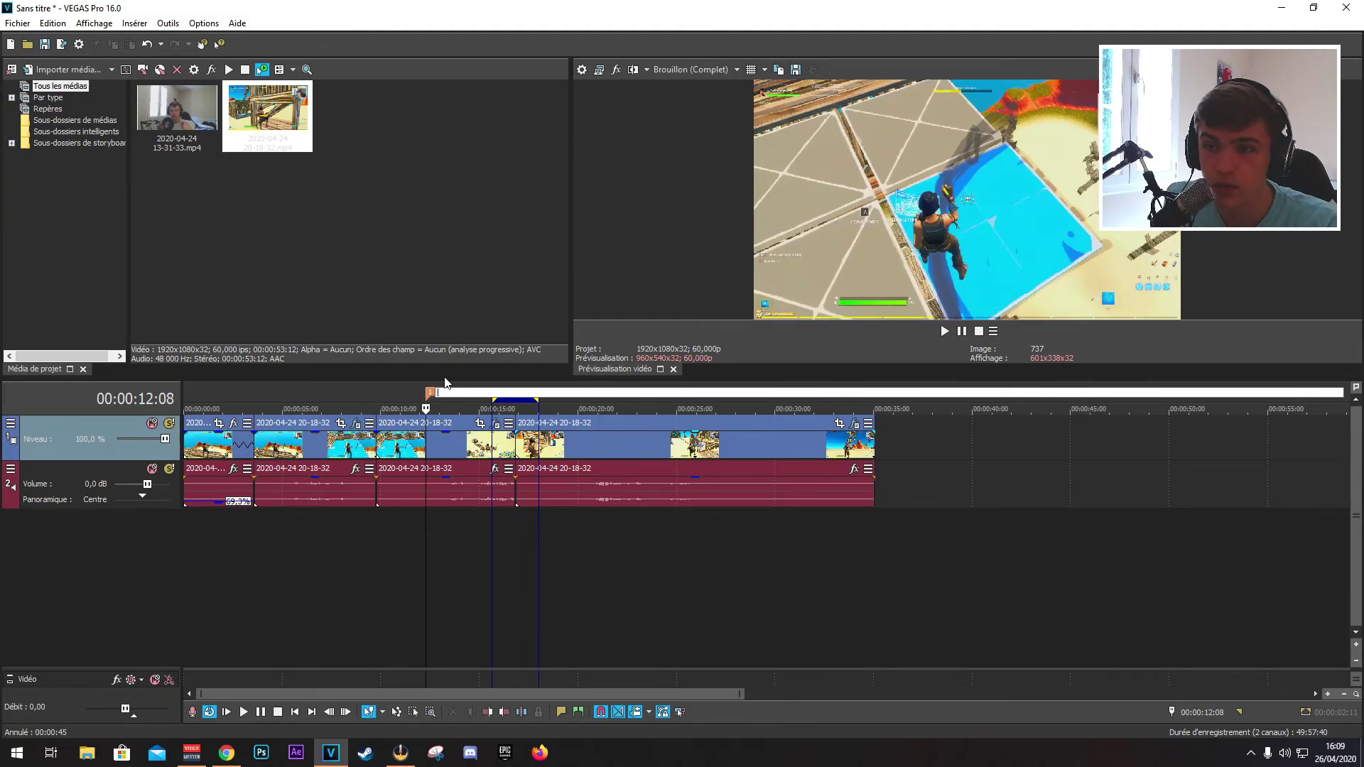
{"action": "left_click", "coordinate": [389, 391]}
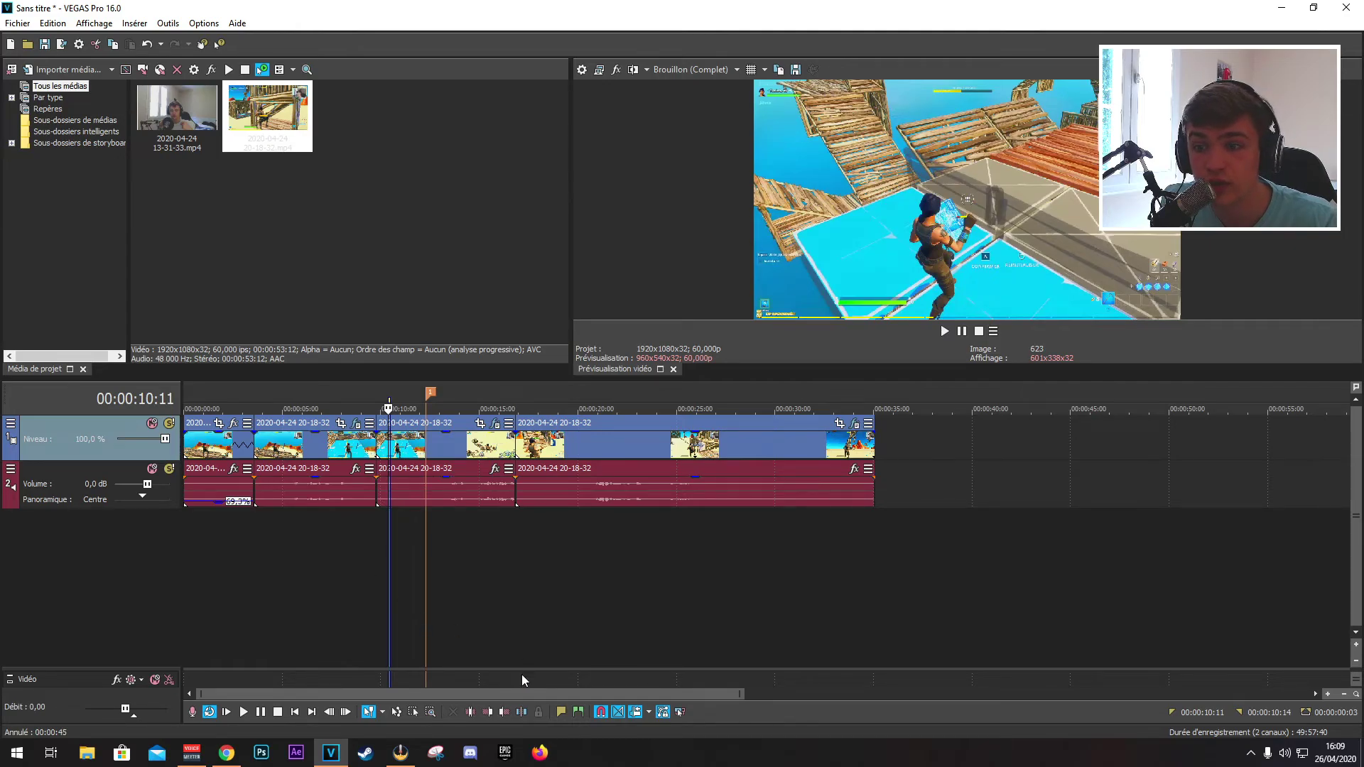
{"action": "left_click", "coordinate": [557, 712]}
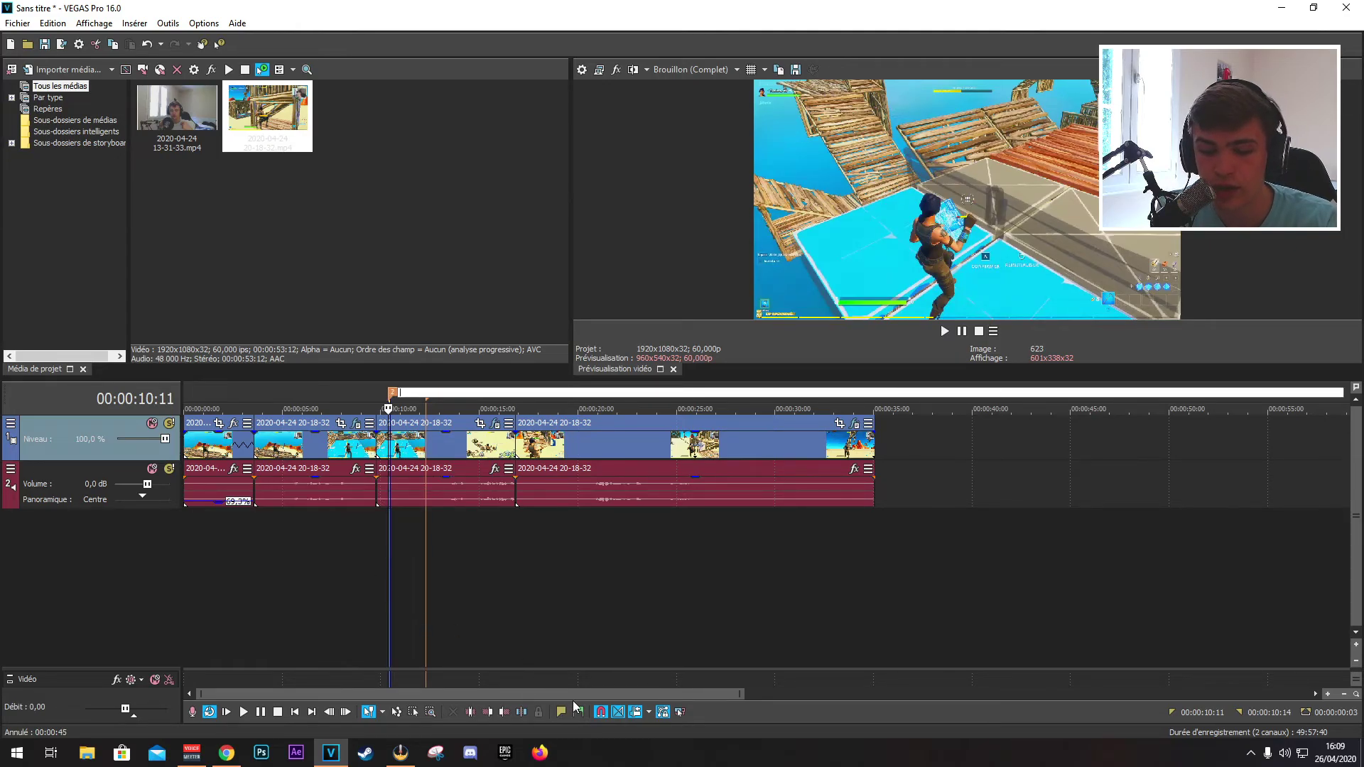
{"action": "type", "text": "ghgh"}
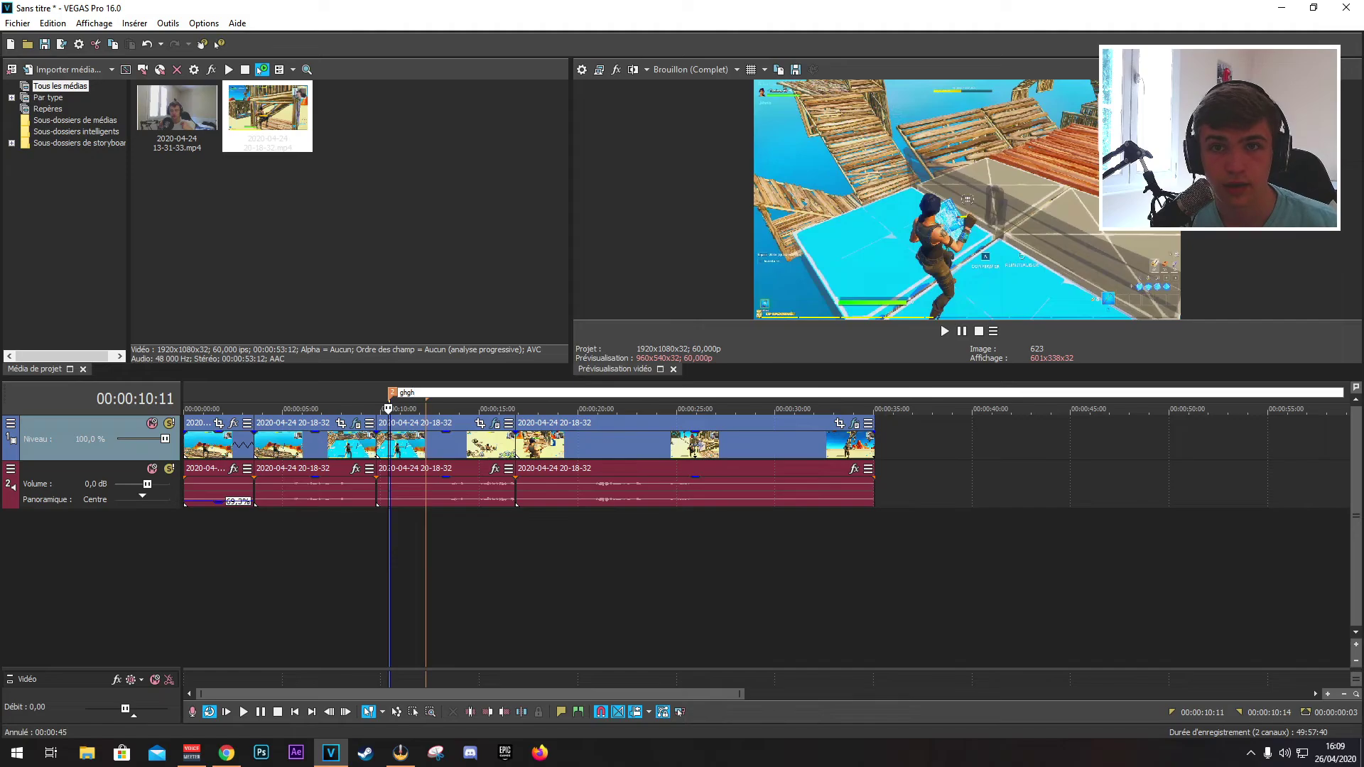
{"action": "left_click", "coordinate": [296, 397]}
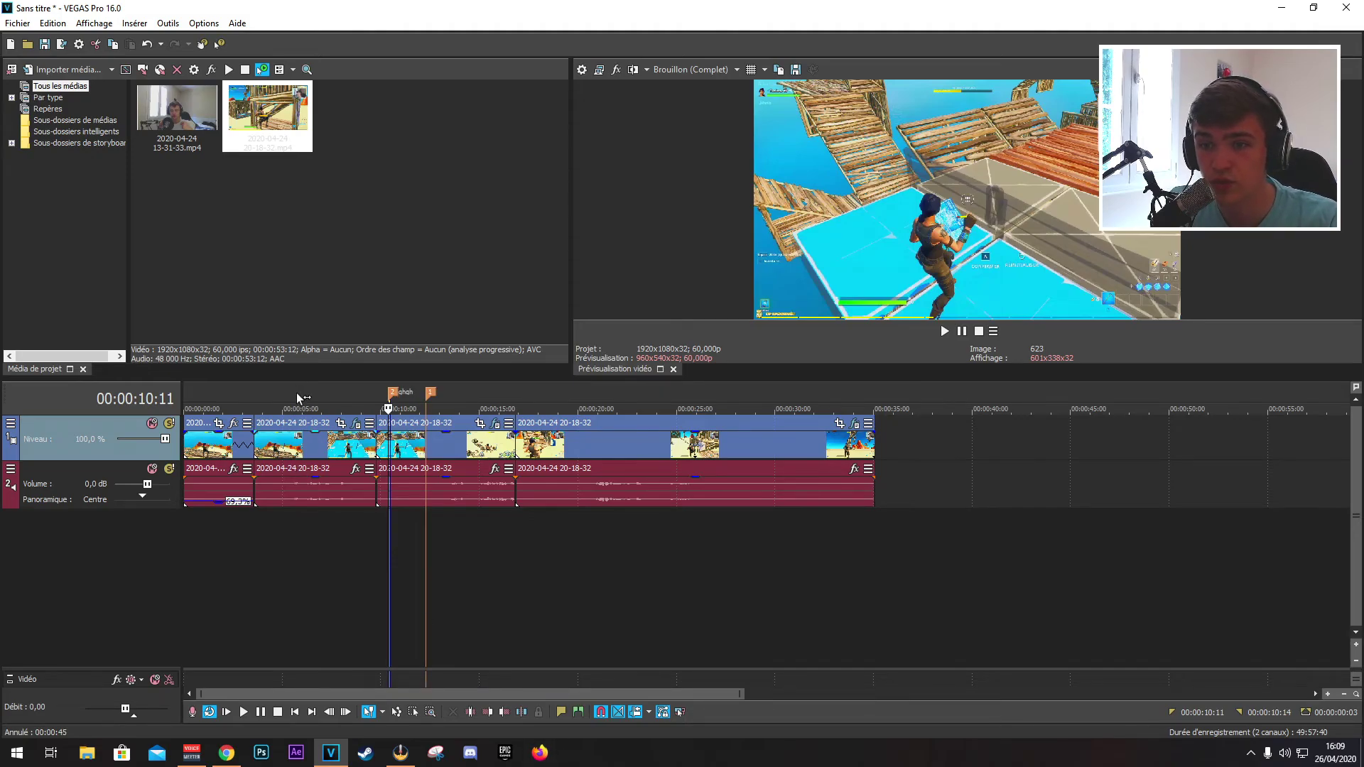
Import ding-sound-effect.mp3 from the OBS REC folder and place it on a new audio track at about 6.5 seconds
{"action": "left_click", "coordinate": [44, 69]}
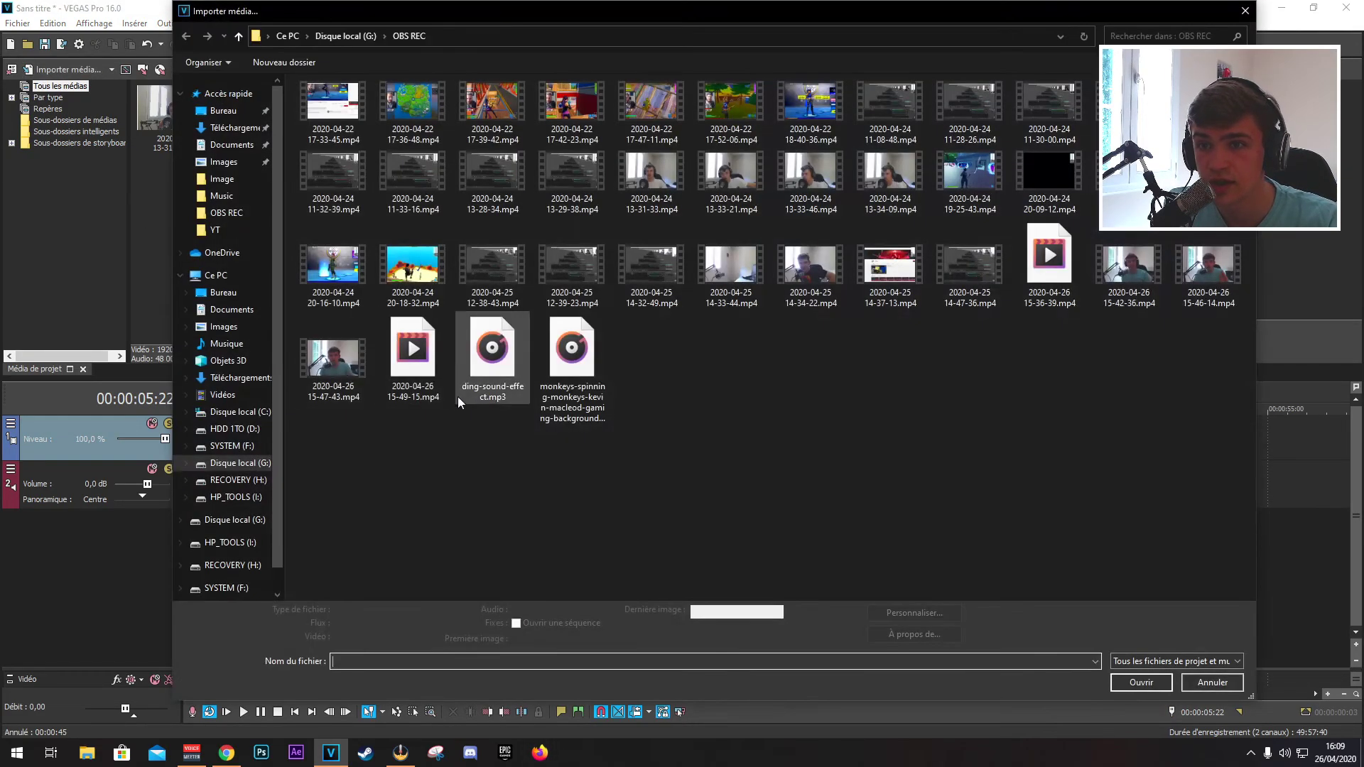
{"action": "double_click", "coordinate": [493, 355]}
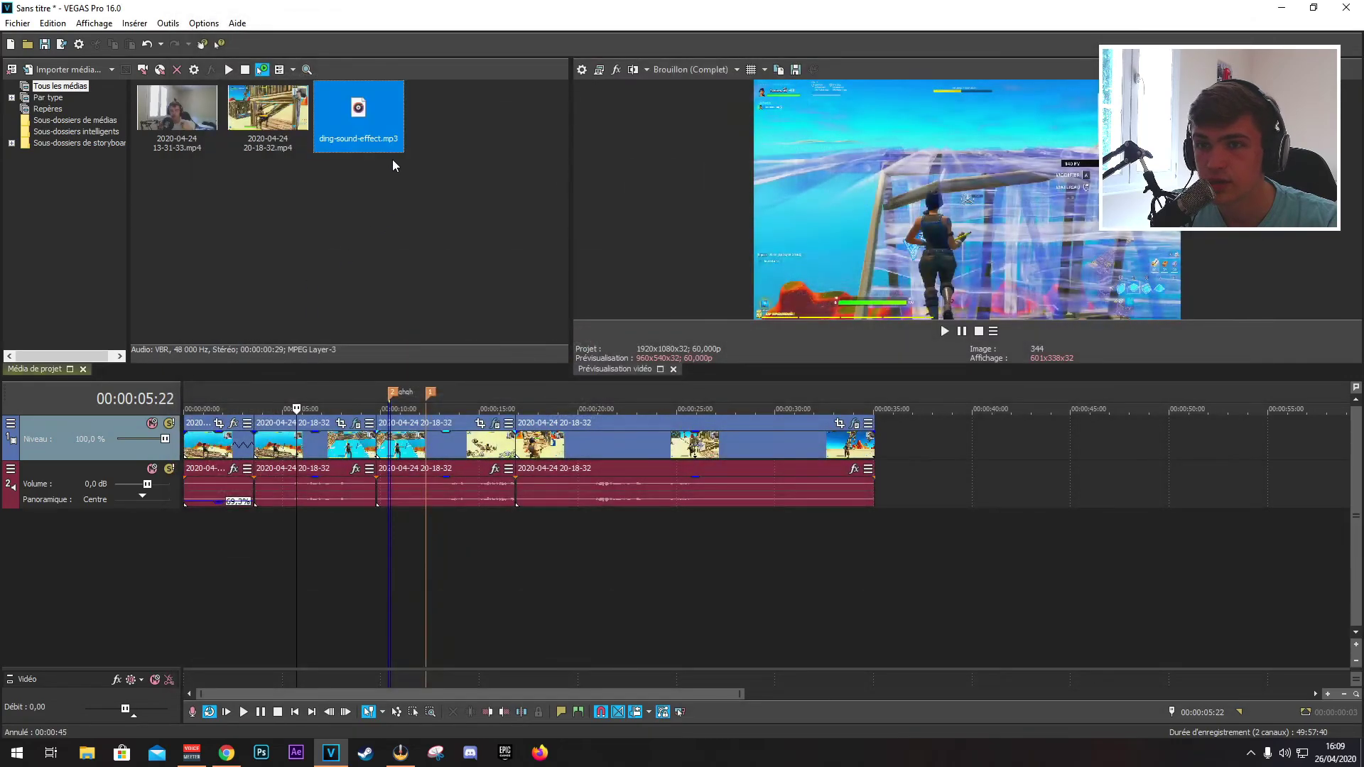
{"action": "left_click_drag", "start_coordinate": [318, 518], "coordinate": [318, 524]}
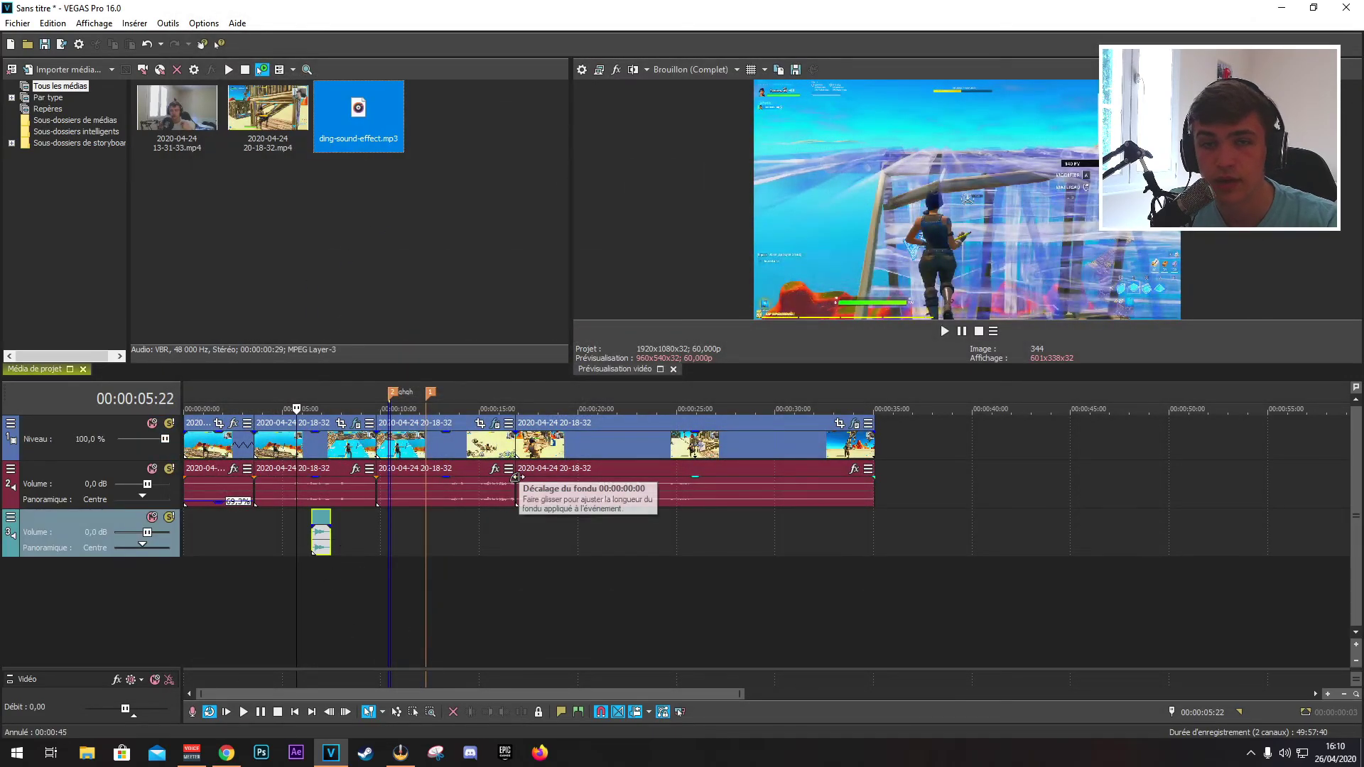